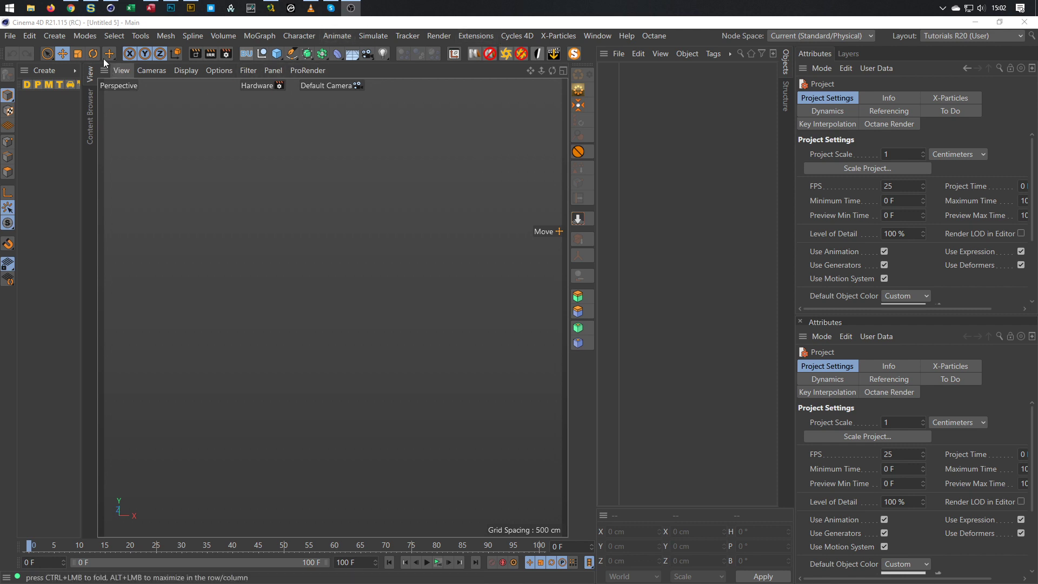
Switch to the browser and examine the Facebook group post's sketches, the segmented dome render and the Open / Close demo video in the comments
click(71, 8)
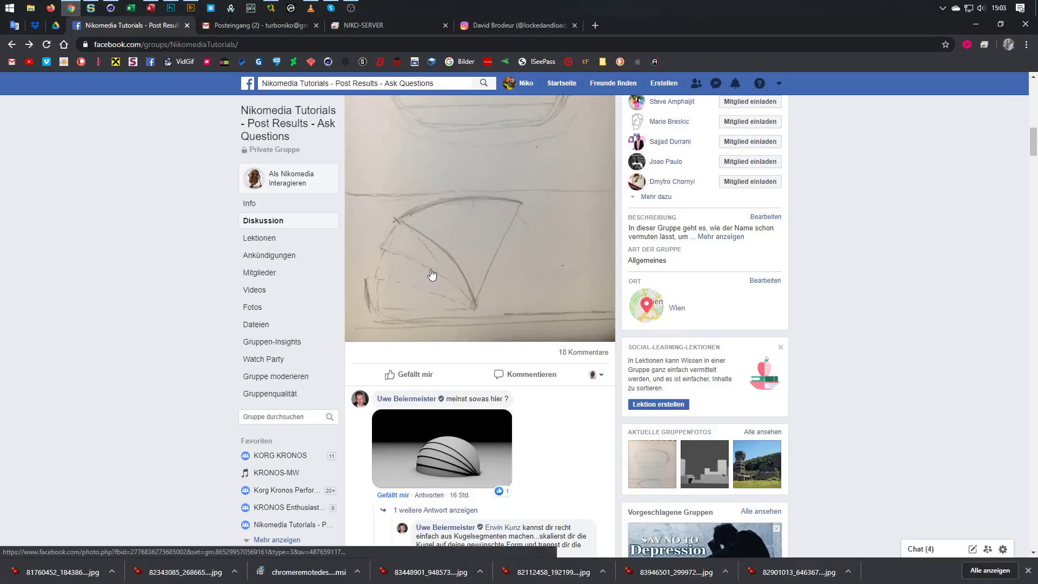
scroll(432, 275, up, 4)
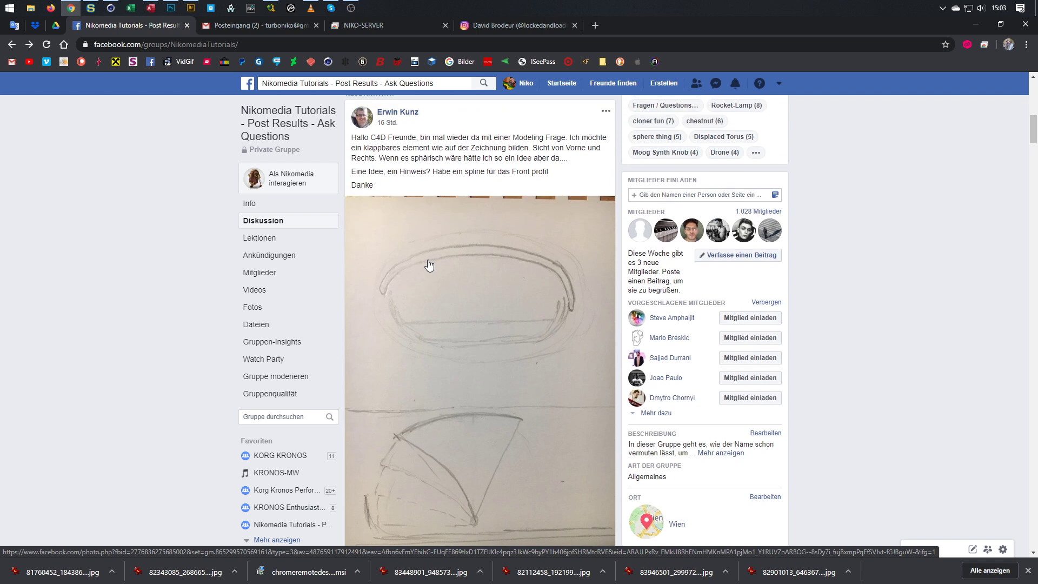
scroll(417, 227, down, 2)
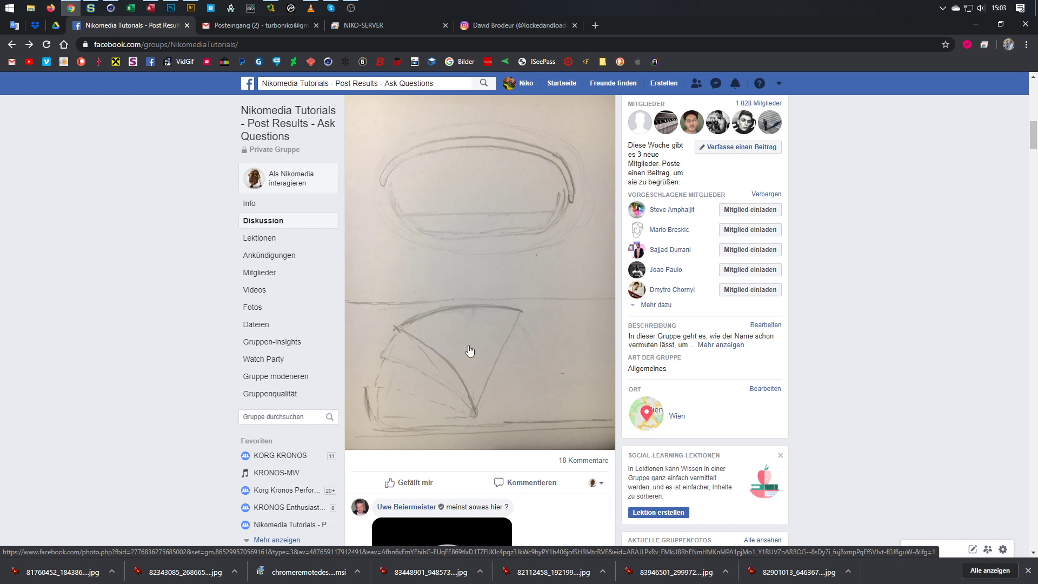
scroll(486, 353, down, 5)
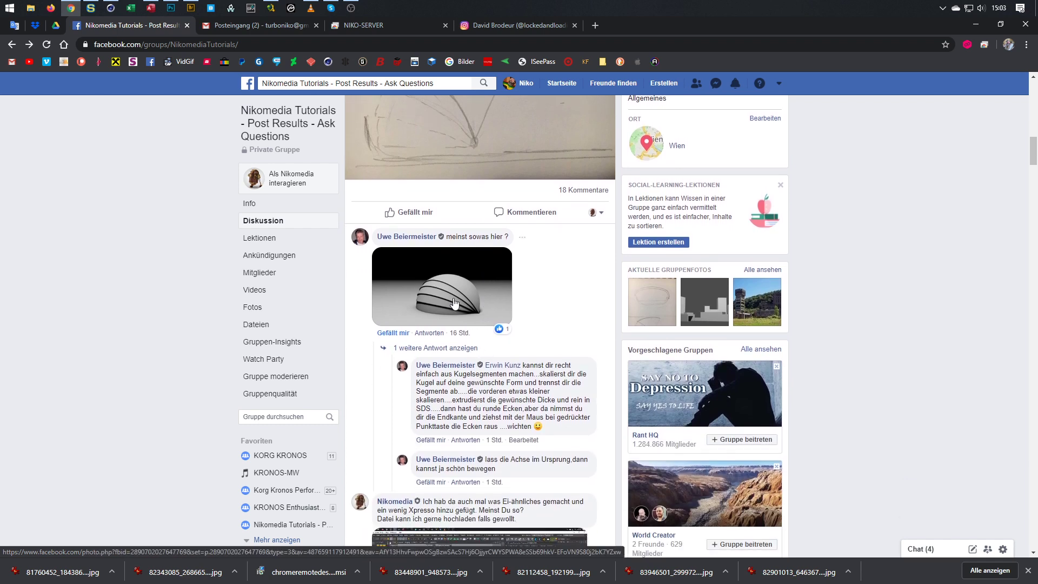
click(454, 304)
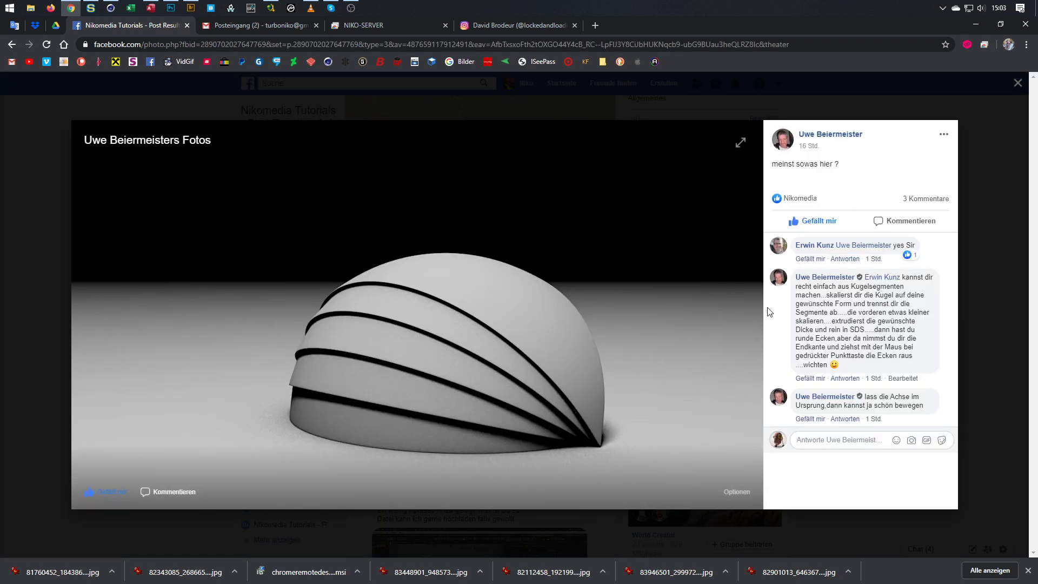
click(975, 229)
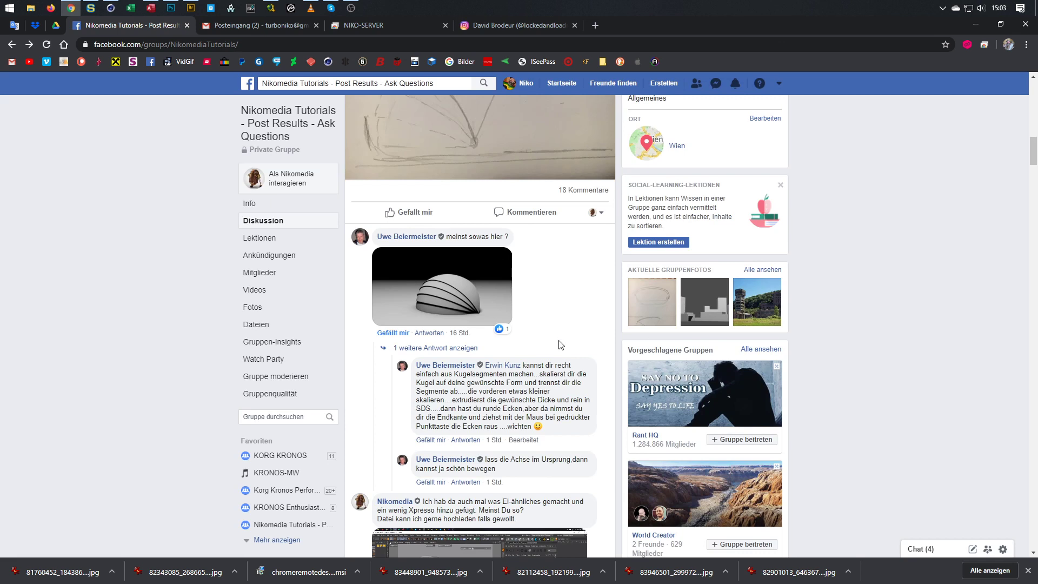
scroll(561, 344, down, 4)
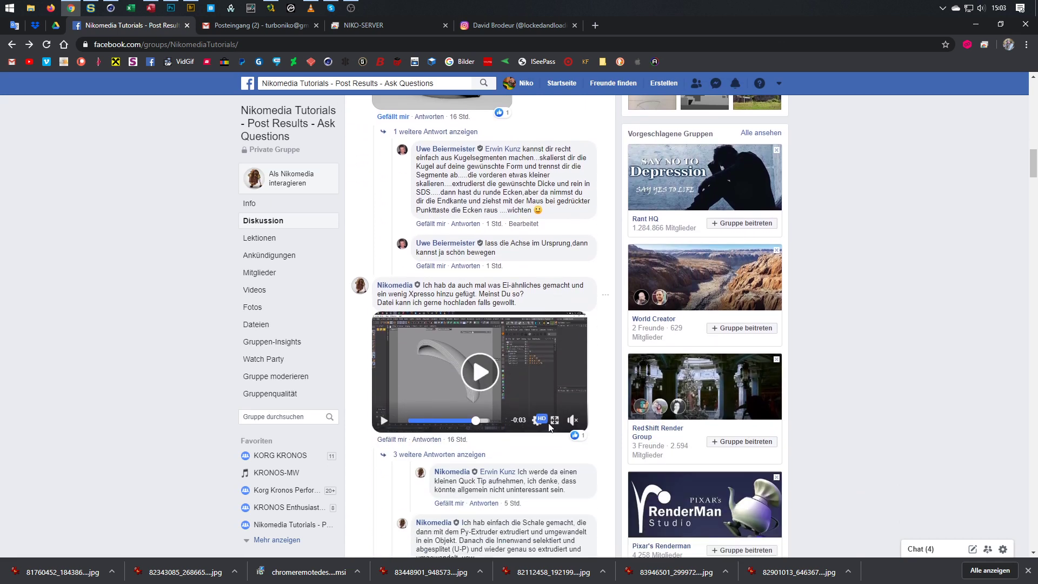
click(554, 420)
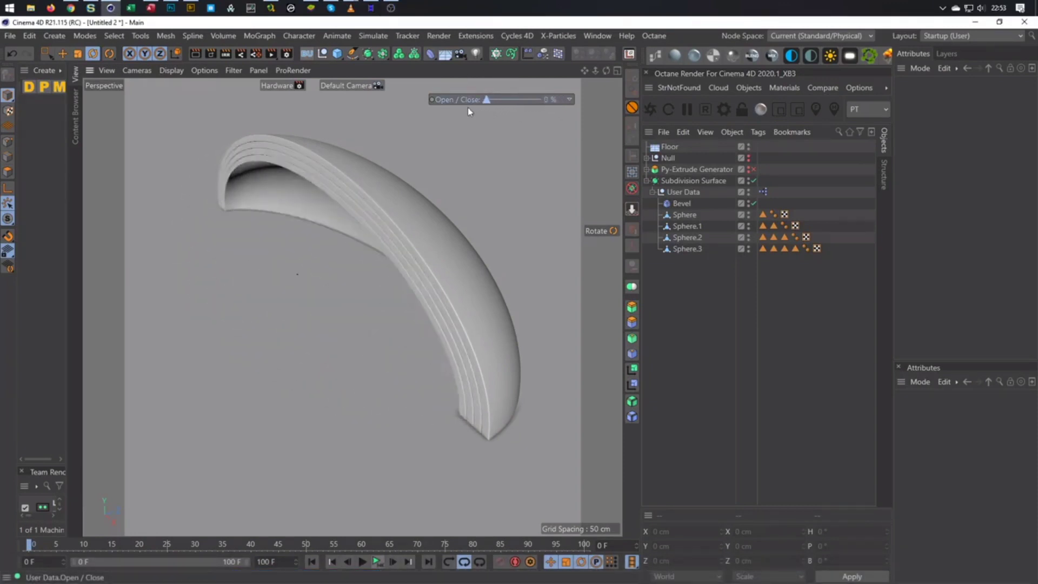
click(539, 347)
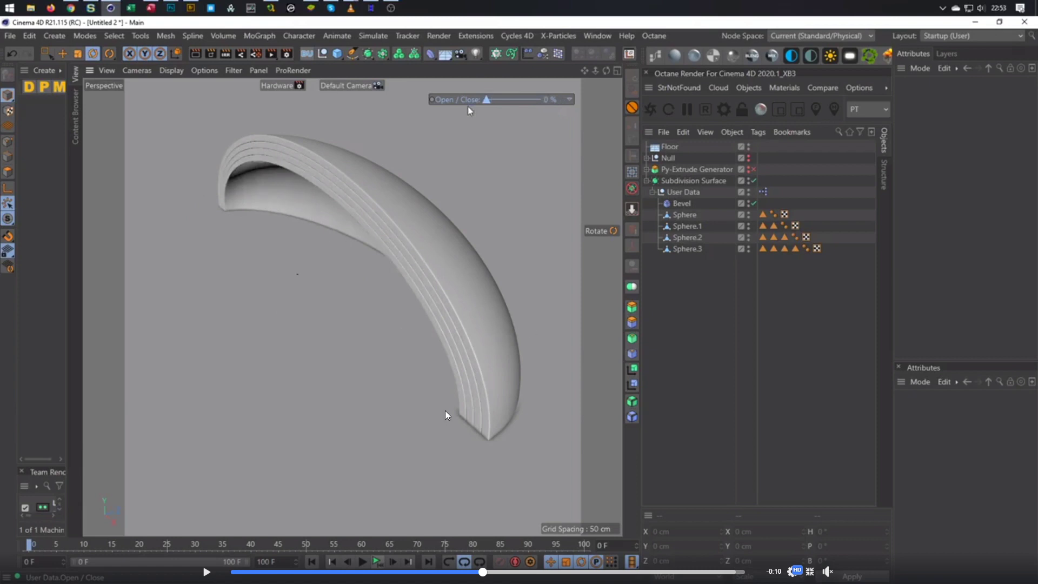
key(Escape)
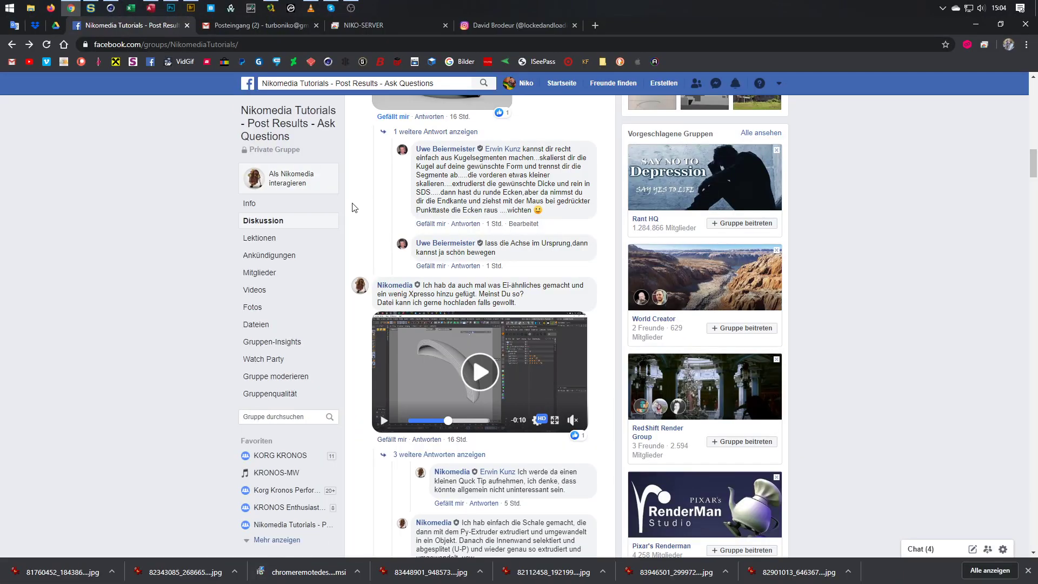
scroll(357, 209, down, 1)
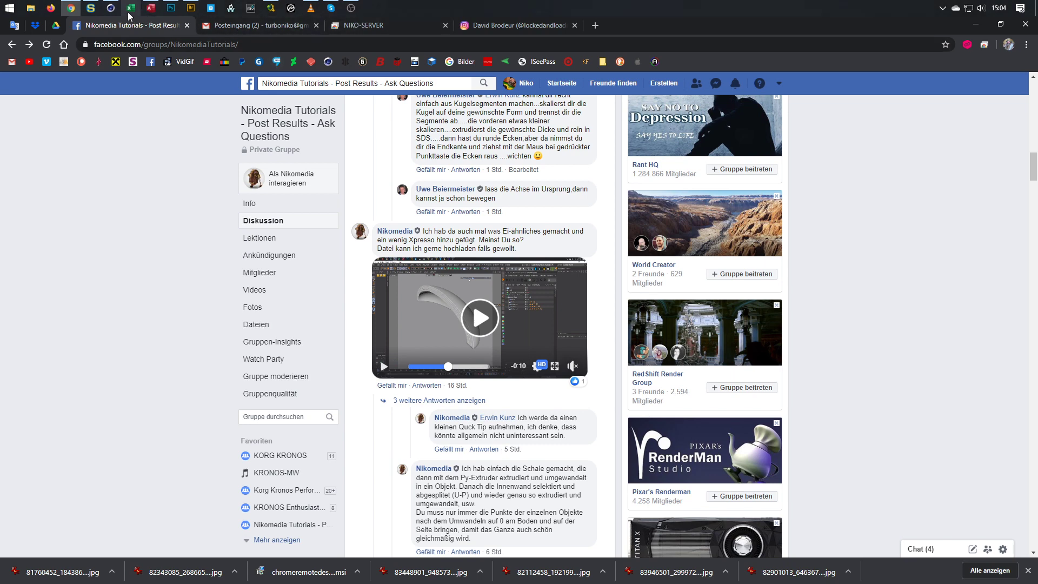
Switch back to Cinema 4D and add a 4-Side spline in the maximized Front view
click(110, 9)
middle_click(424, 210)
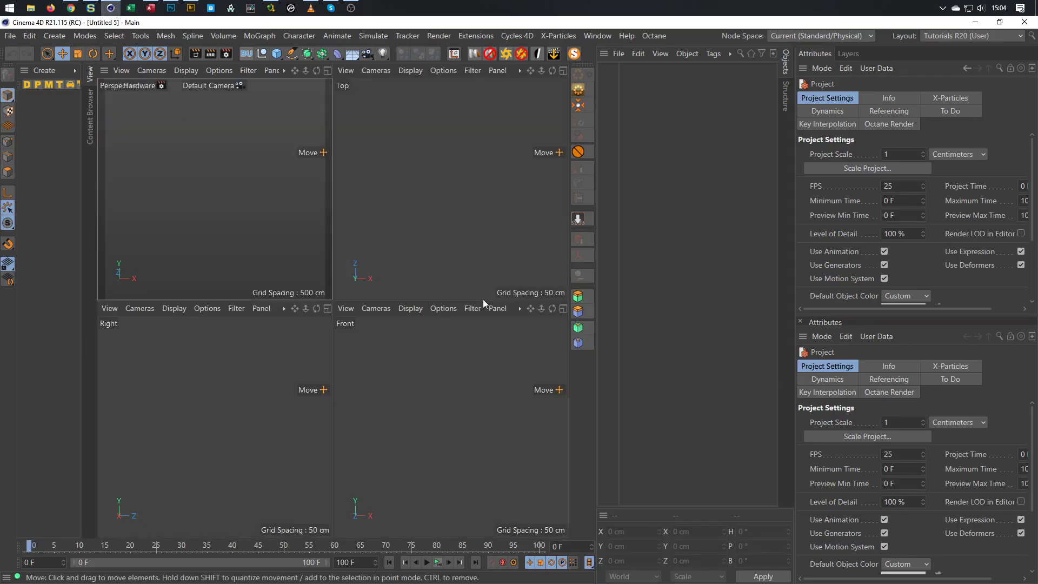
middle_click(440, 429)
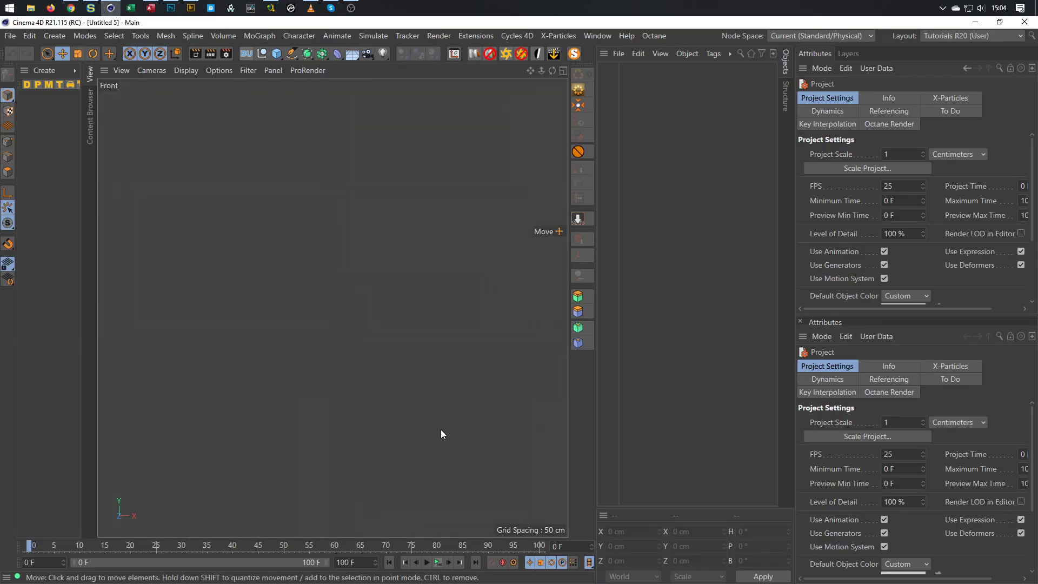
click(293, 59)
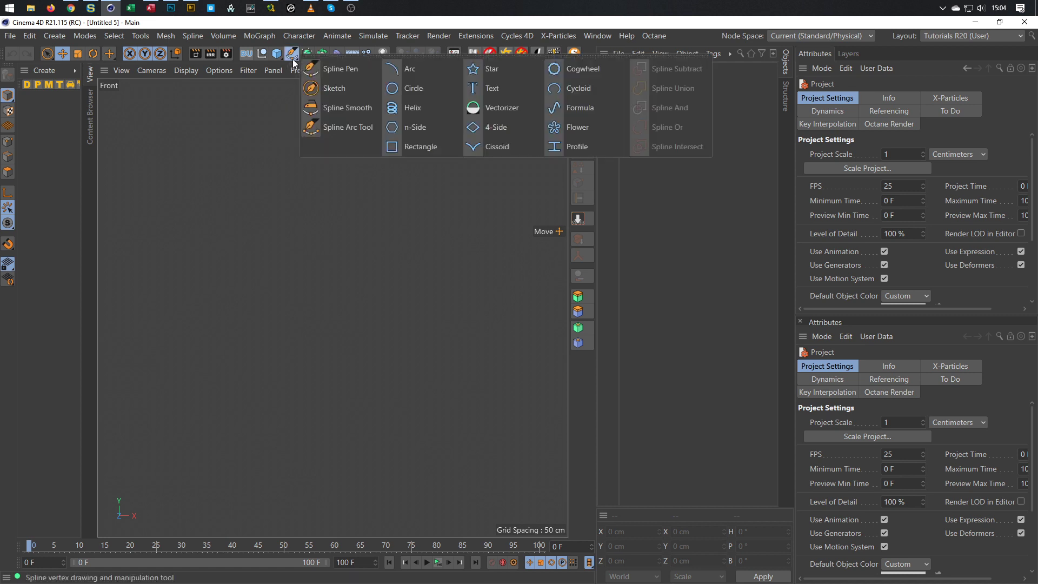
click(492, 132)
scroll(369, 286, up, 5)
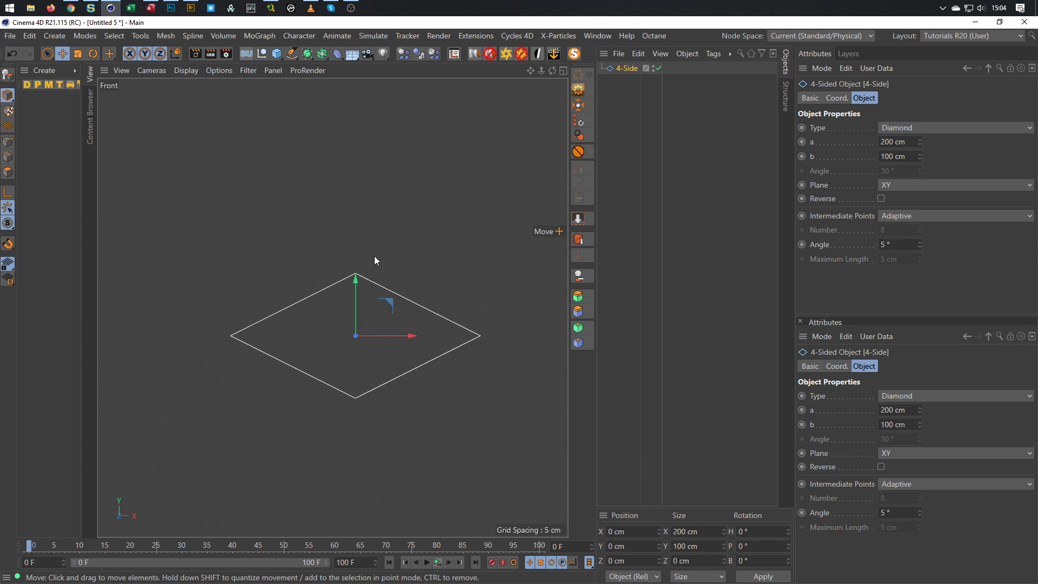
Make the diamond spline editable and delete its bottom point
key(c)
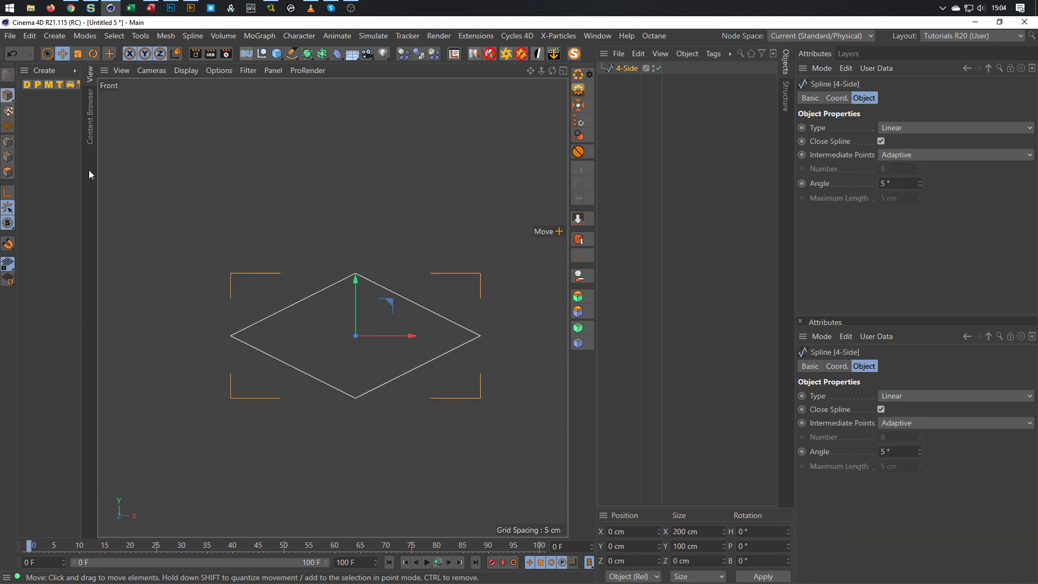
click(7, 142)
key(space)
click(357, 399)
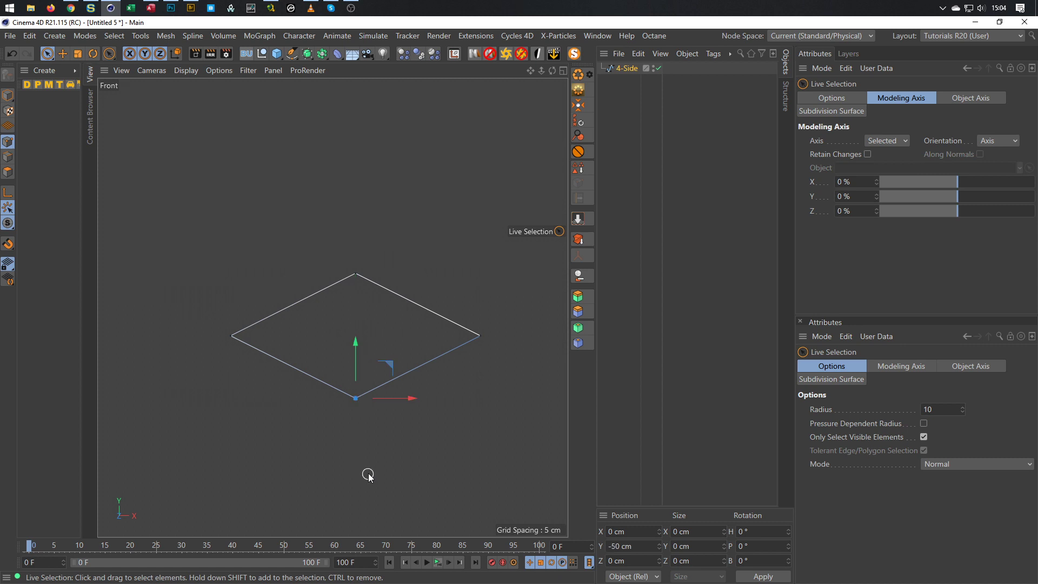
key(Delete)
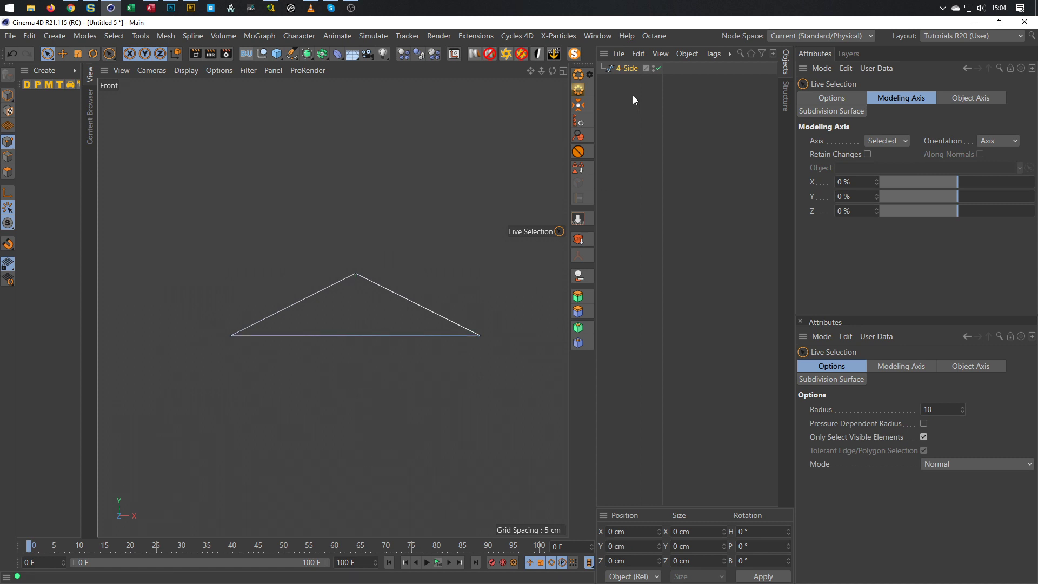
Open the spline by disabling Close Spline and apply Soft Interpolation to its apex point
click(627, 69)
click(882, 142)
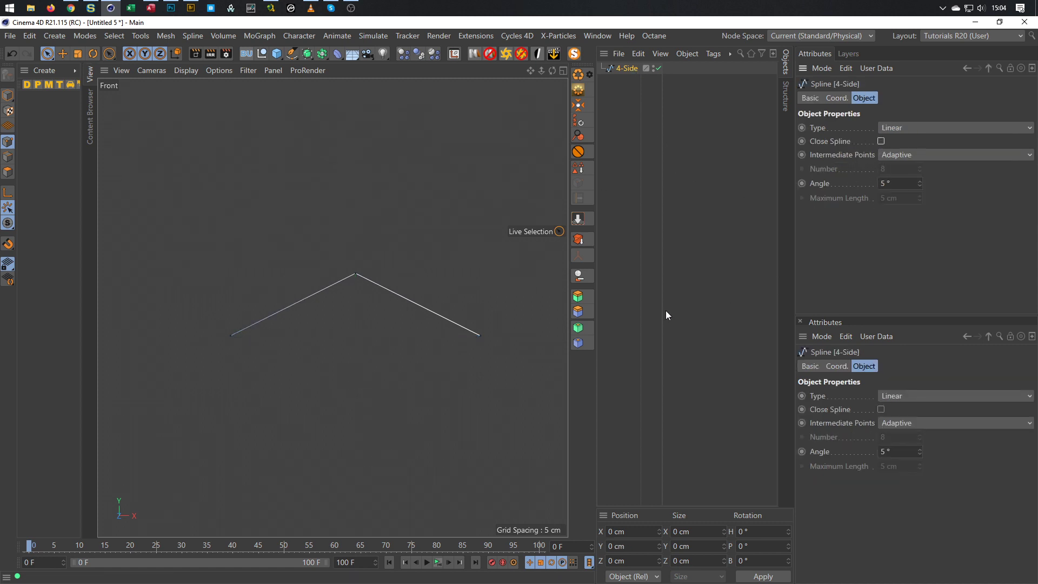
click(357, 273)
right_click(475, 238)
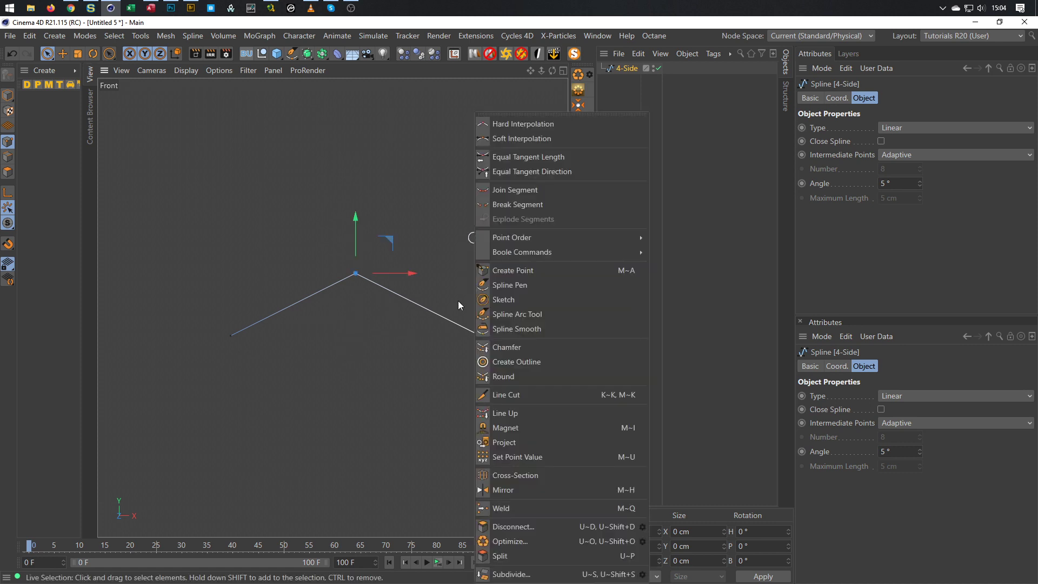
click(527, 139)
alt+right_drag(380, 283, 411, 272)
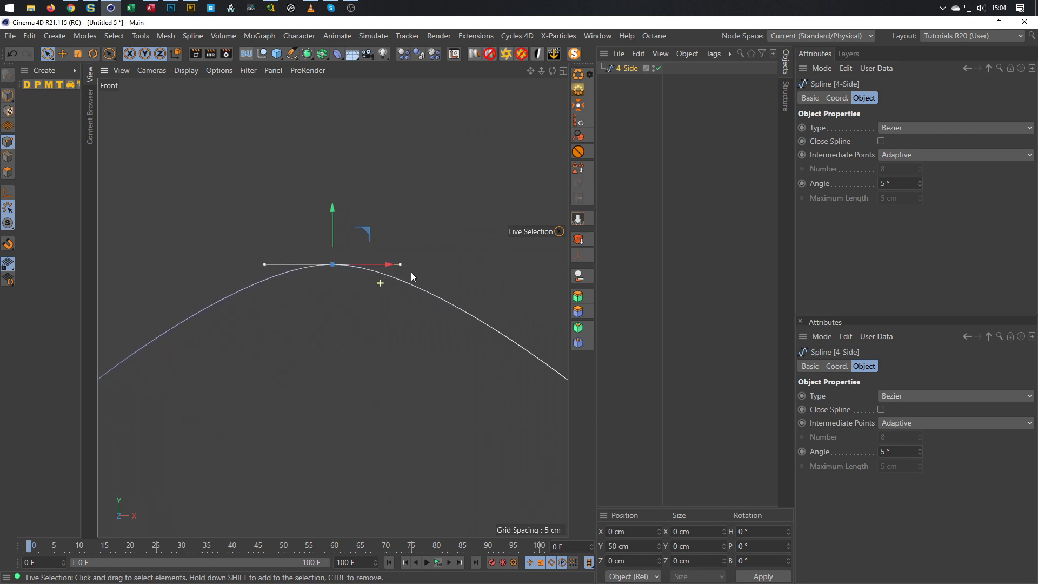
Lengthen the apex point's tangents and raise the point so the arc is about 65 cm high
key(e)
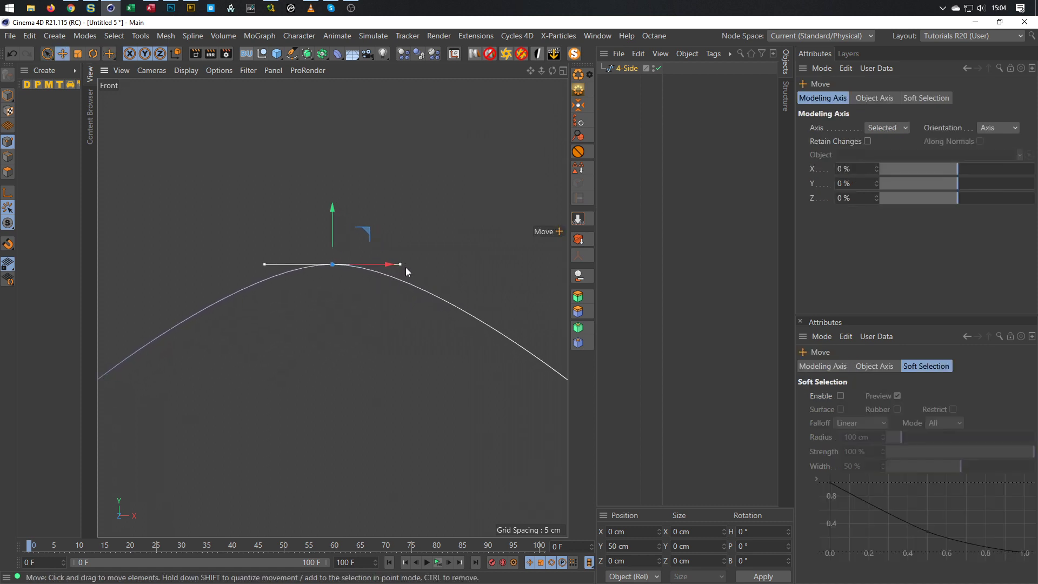
drag(401, 264, 474, 265)
alt+right_drag(383, 290, 359, 294)
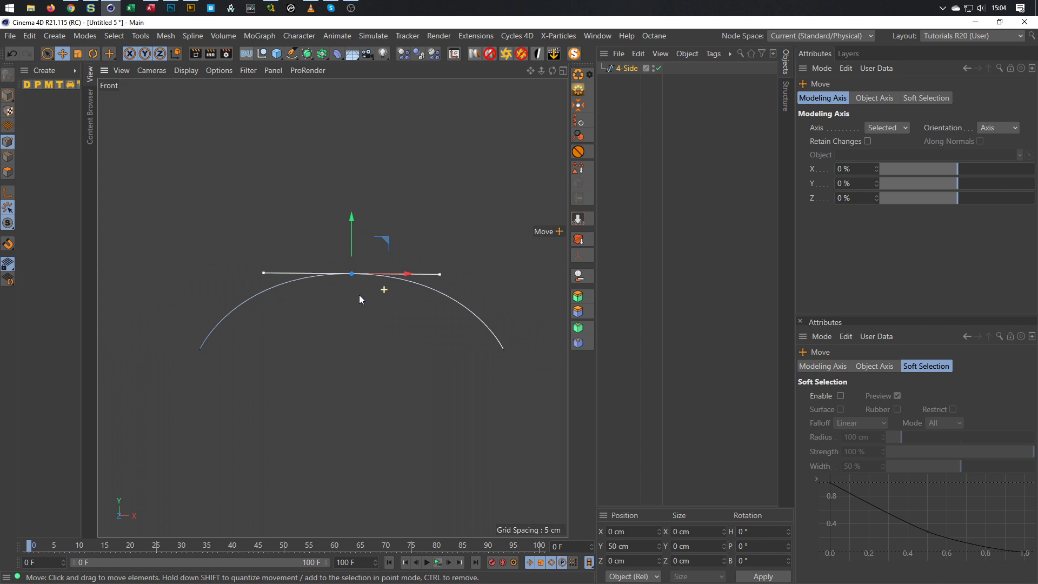
drag(352, 215, 353, 194)
Return to object-level editing in the Perspective view and put the arc spline in a MoGraph Cloner with P.Y set to 0 cm
middle_click(342, 298)
middle_click(239, 235)
alt+drag(321, 323, 377, 306)
click(8, 95)
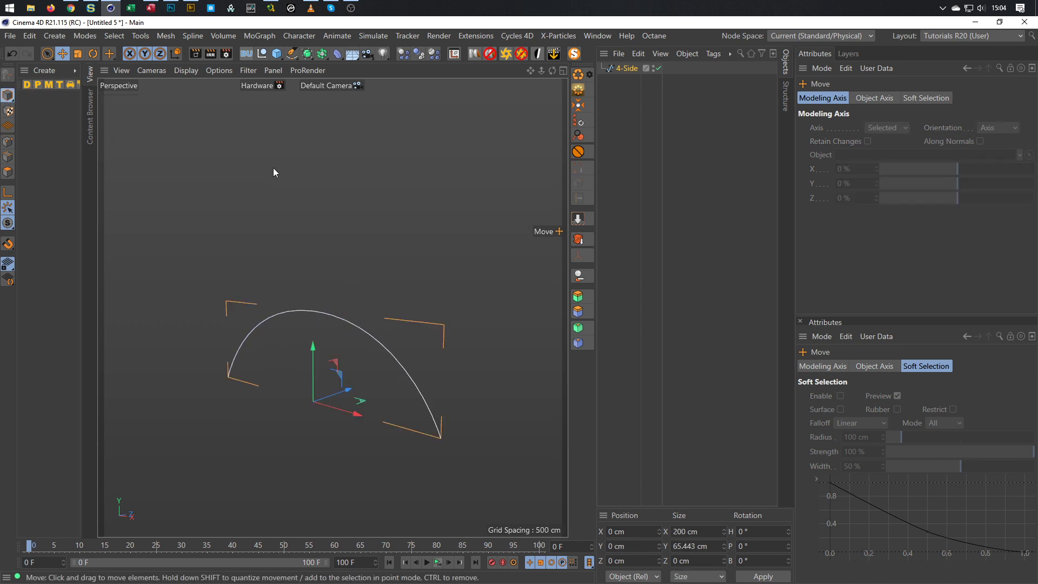
click(628, 69)
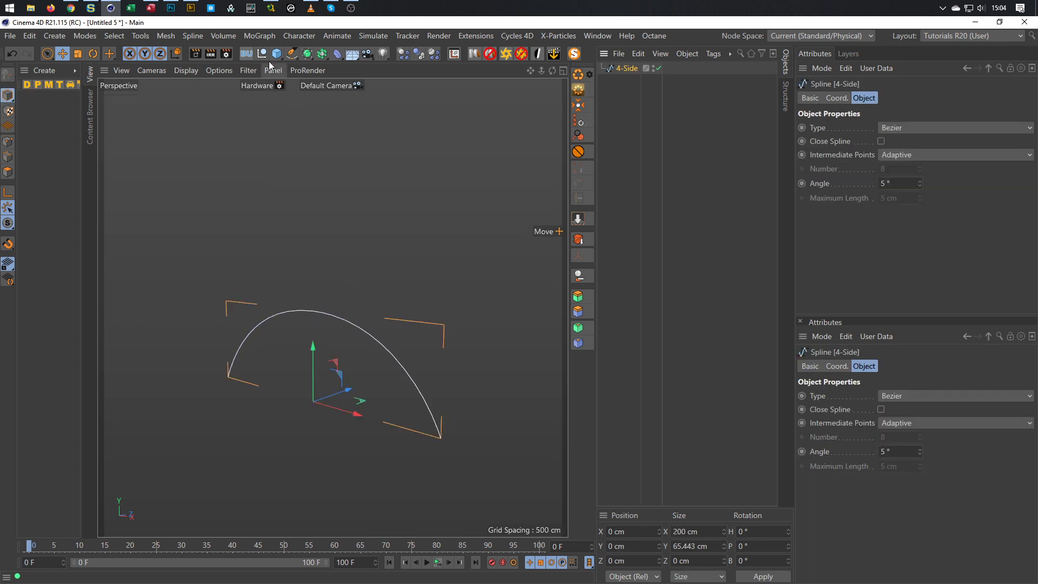
click(259, 35)
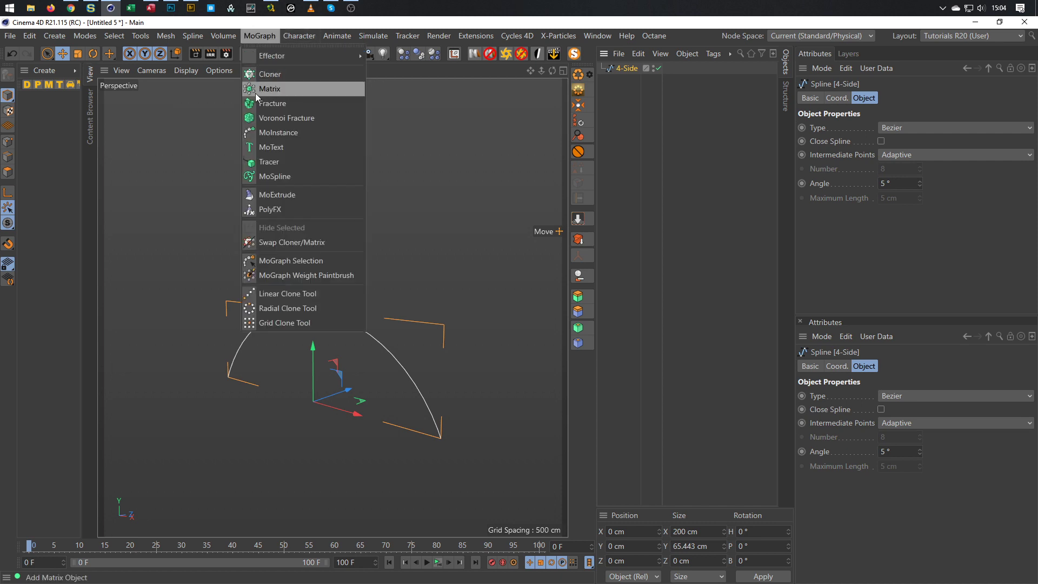
click(292, 77)
click(852, 266)
text(0)
key(Return)
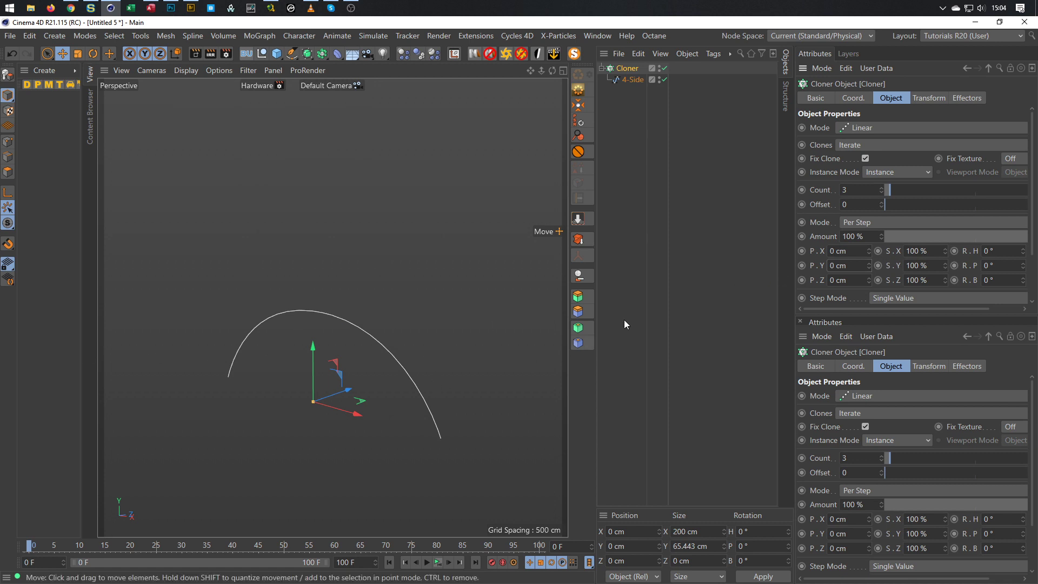
Set the Cloner's spacing mode to End Point with R.P at -90° and a Count of 5
click(867, 225)
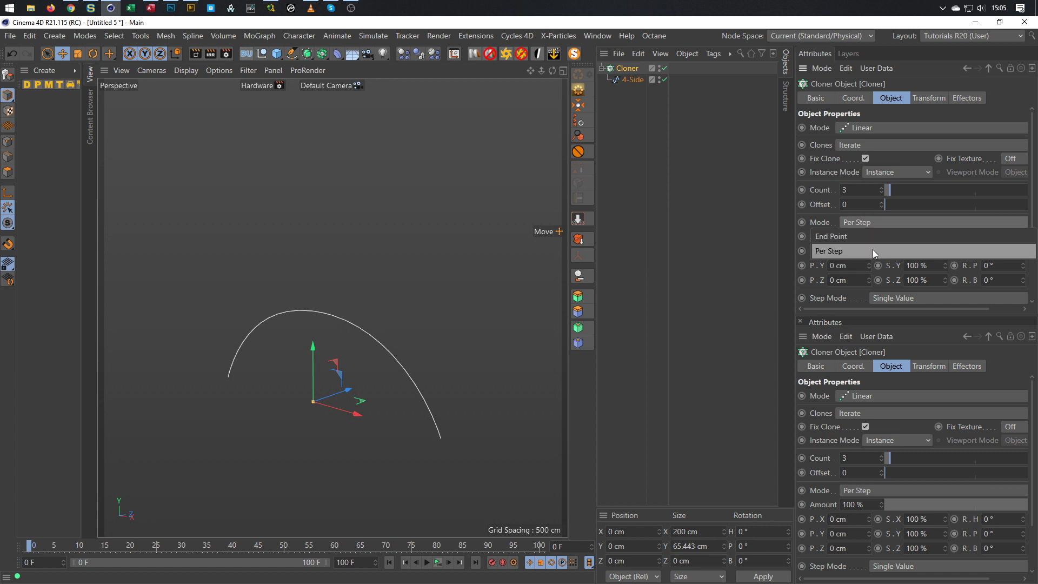
click(878, 238)
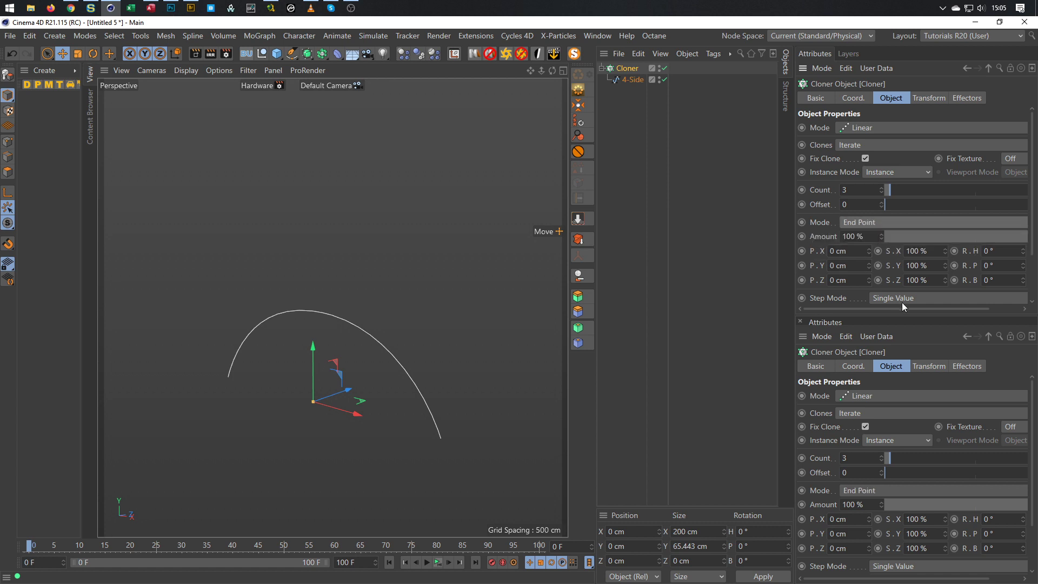
drag(1002, 268, 921, 279)
text(-90)
key(Return)
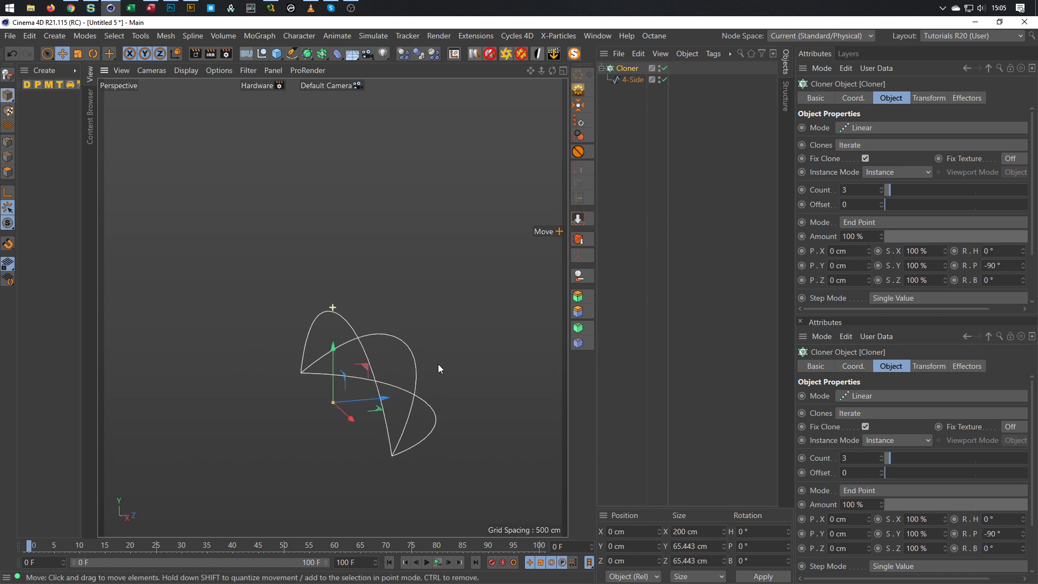
click(881, 187)
click(881, 186)
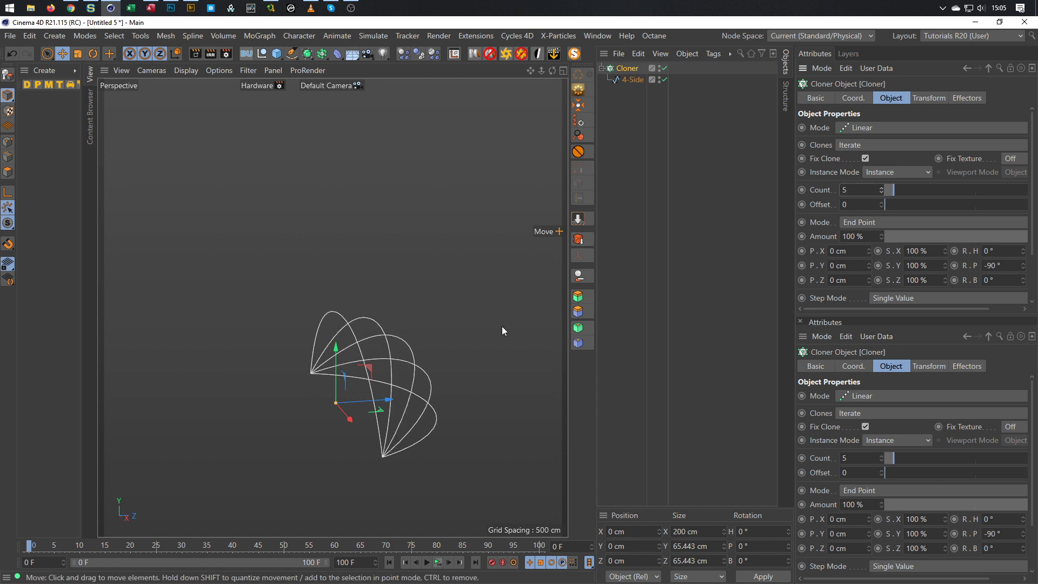
Place the Cloner inside a Loft generator and disable the Loft's Subdivision per Segment option
mouse_move(397, 384)
alt+mouse_down()
mouse_move(336, 402)
mouse_move(359, 375)
mouse_move(362, 333)
alt+mouse_up()
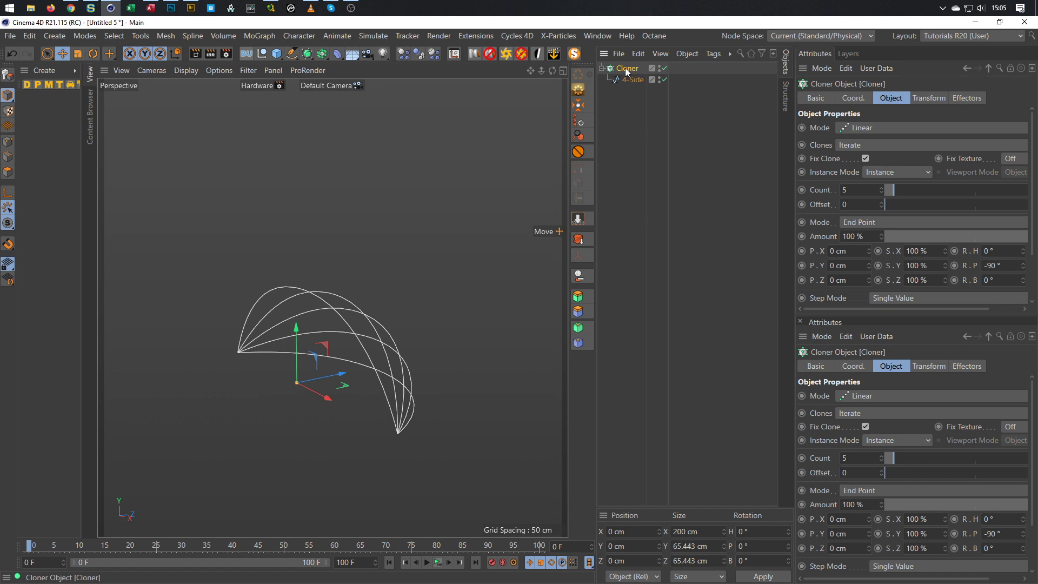
click(307, 54)
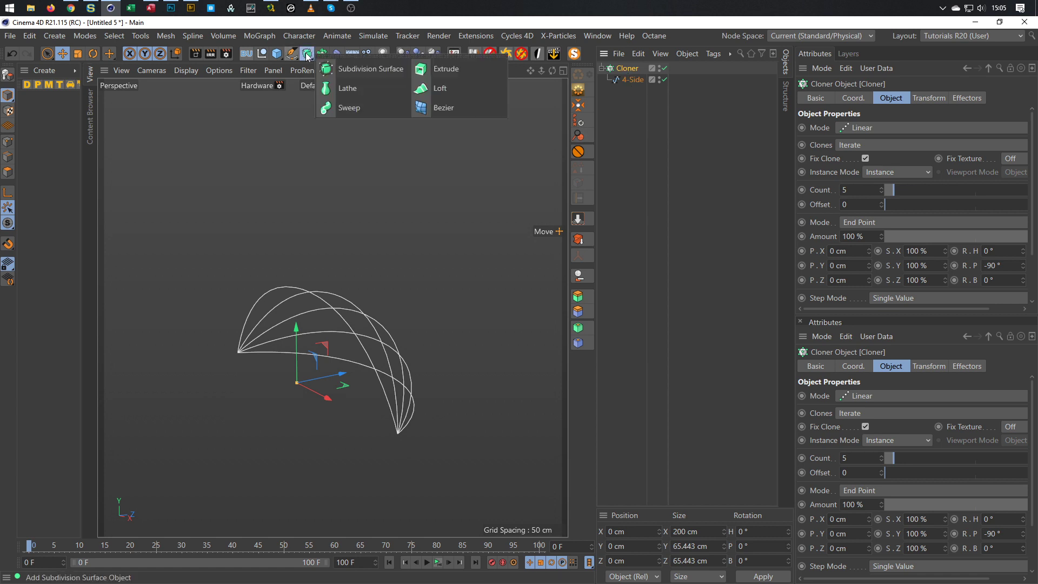
click(442, 91)
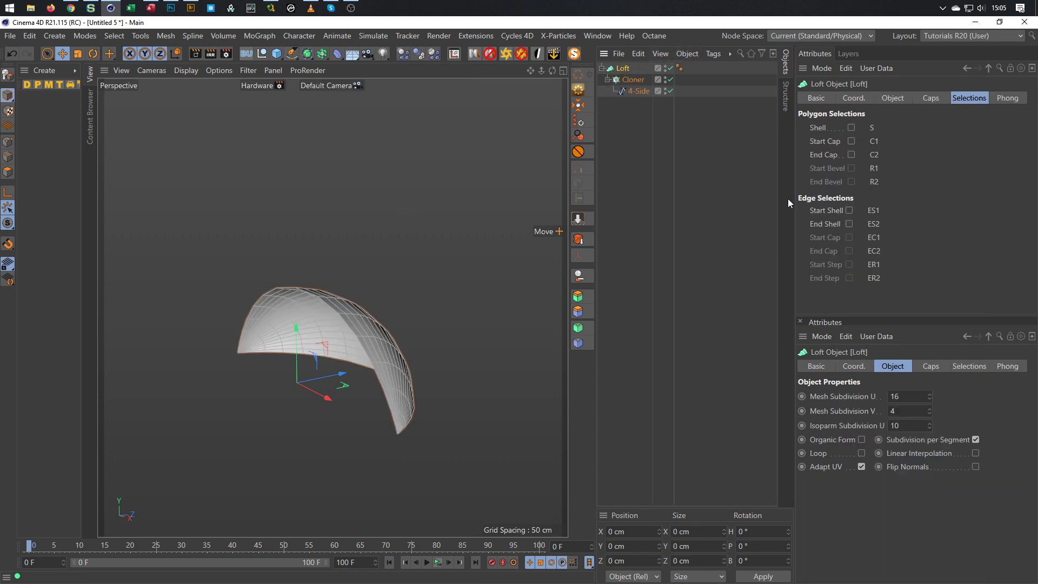
click(892, 98)
click(976, 171)
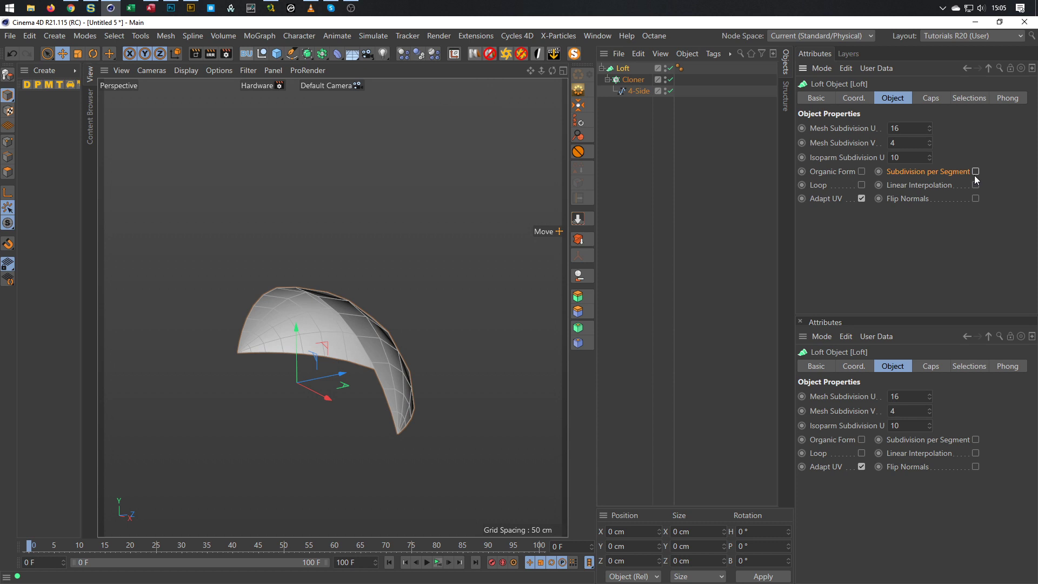
Try other mesh subdivisions on the Loft, ending with Mesh Subdivision U at 16 and Mesh Subdivision V at 2
scroll(416, 377, up, 4)
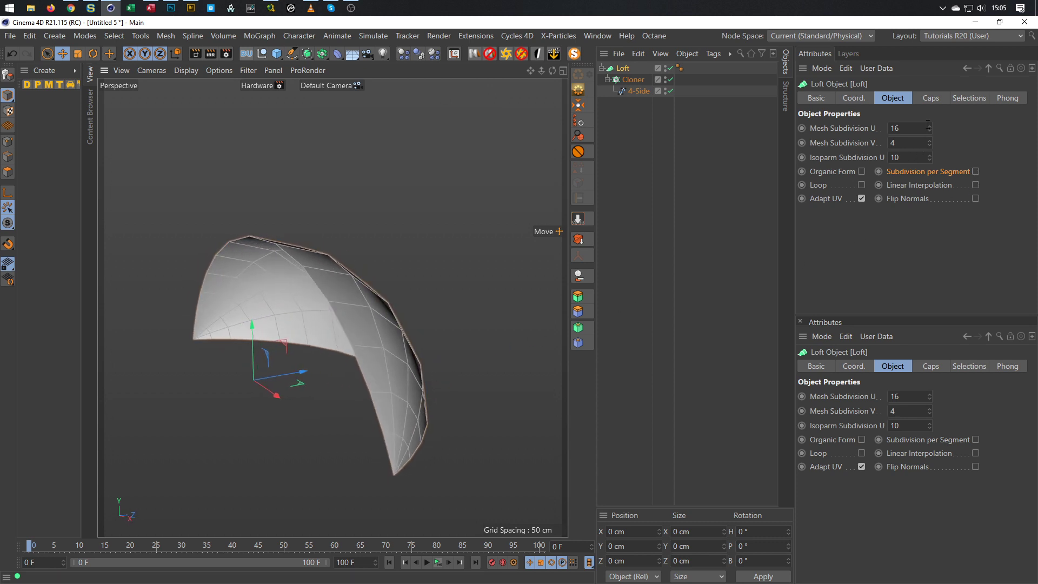
alt+drag(377, 330, 396, 301)
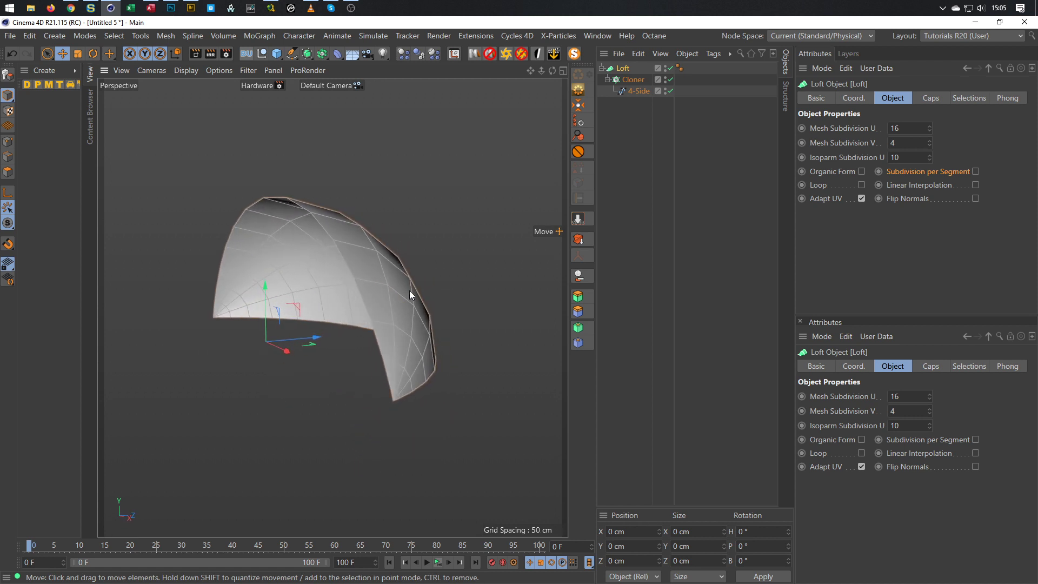
drag(931, 128, 929, 128)
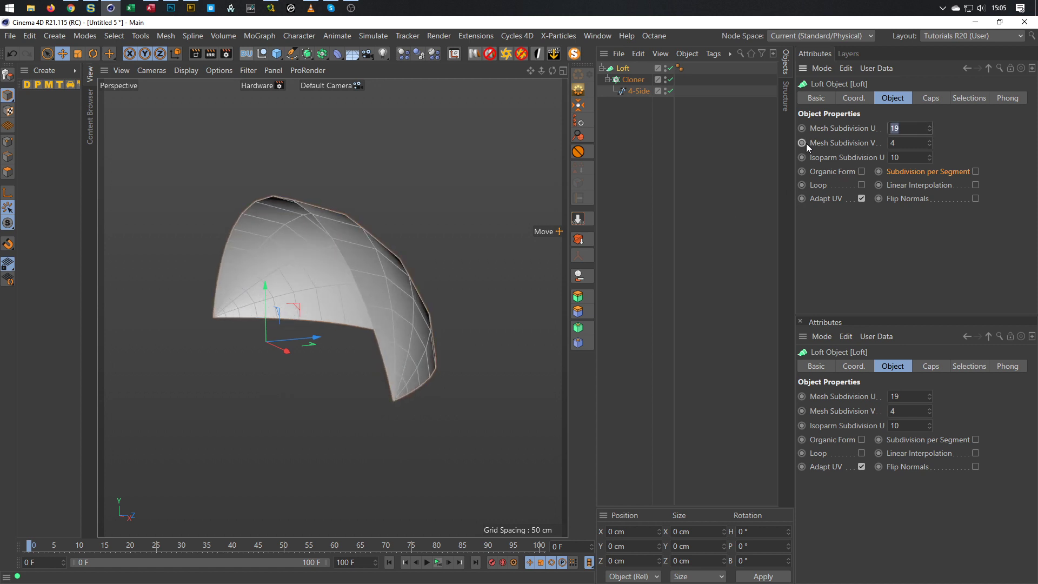
text(16)
key(Return)
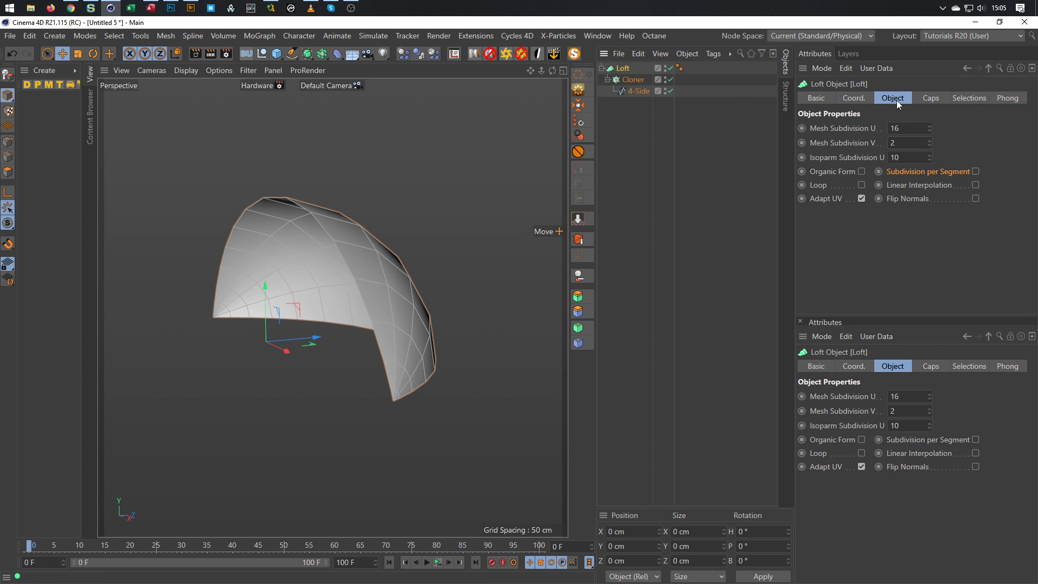
Look through the Loft's cap and selection settings and create a polygon copy of it with Current State to Object
click(944, 98)
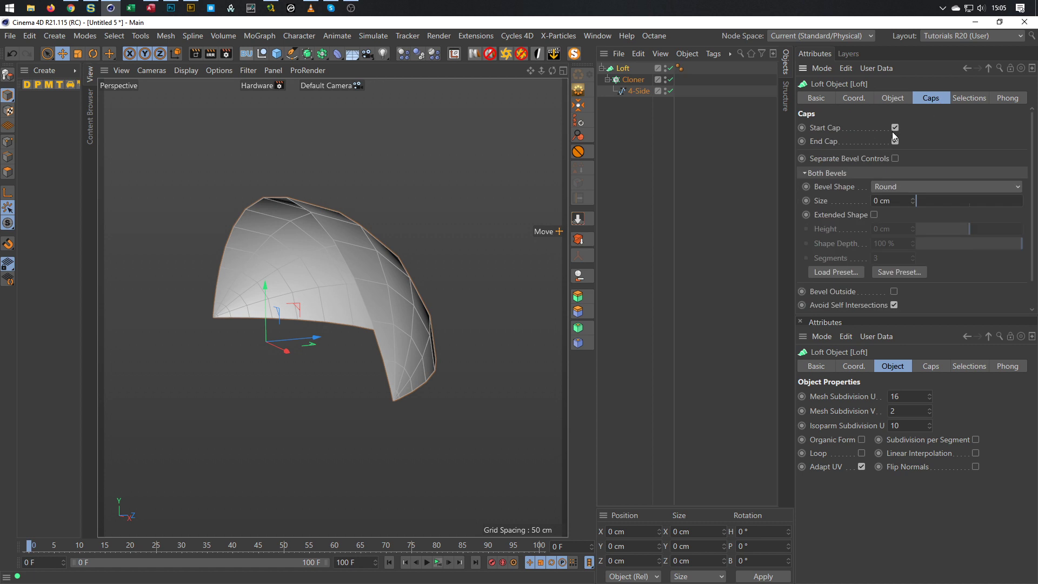
click(970, 98)
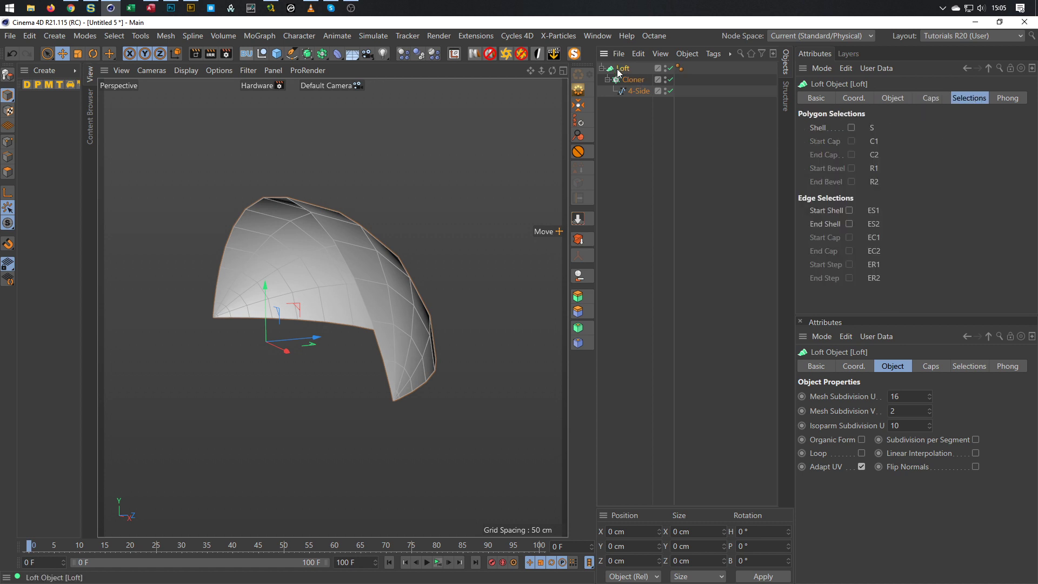
click(579, 239)
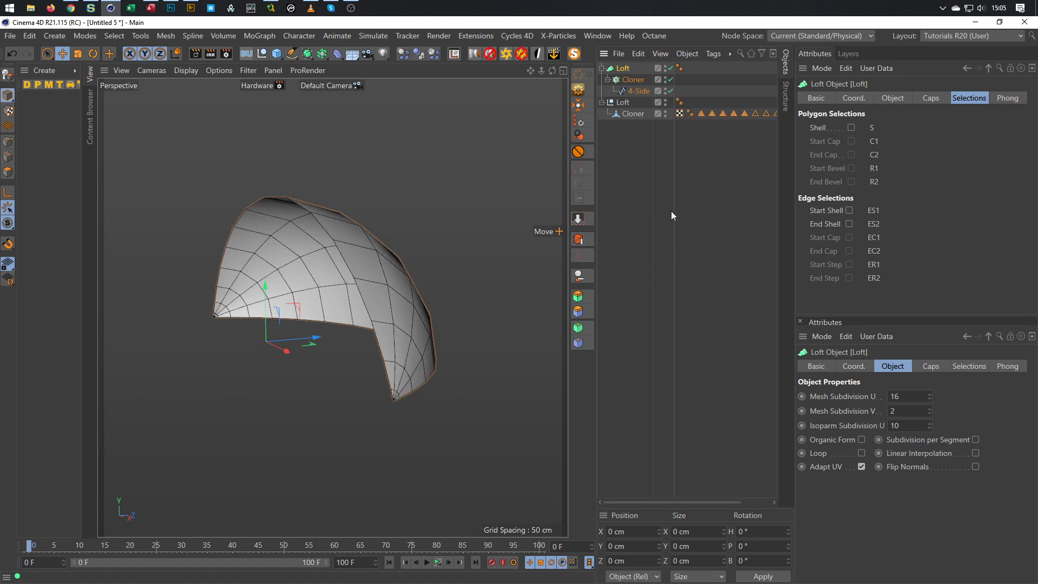
Delete all selection tags from the polygon copy, move the mesh out of its parent null and delete the null
click(699, 131)
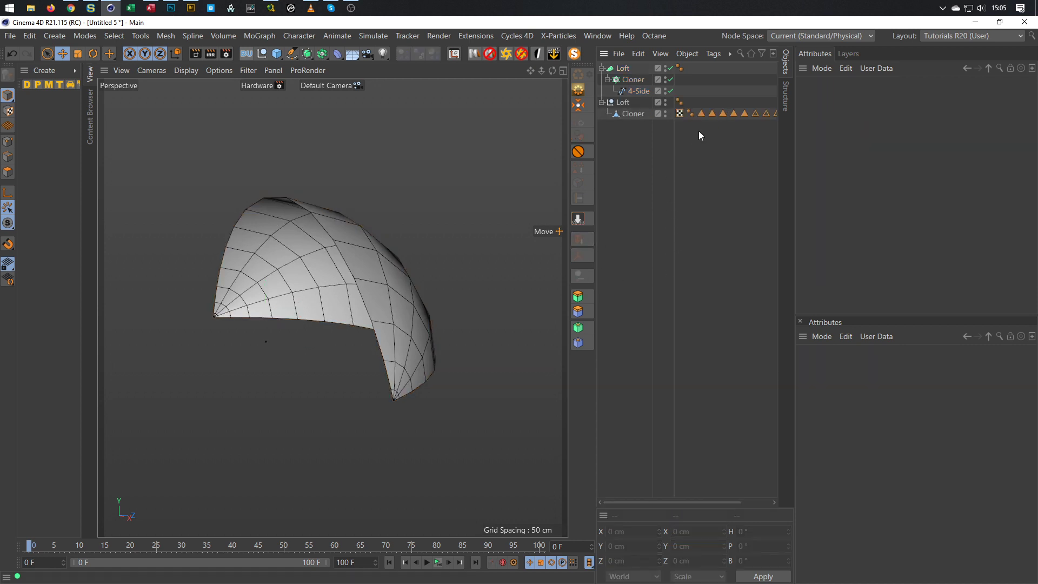
drag(701, 125, 851, 97)
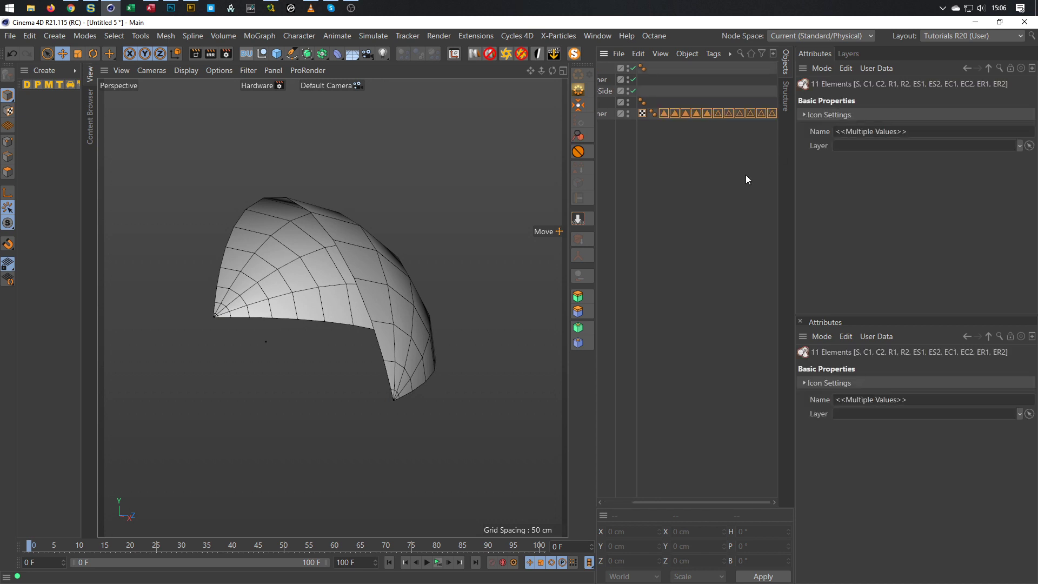
key(Delete)
drag(633, 114, 618, 167)
click(623, 102)
key(Delete)
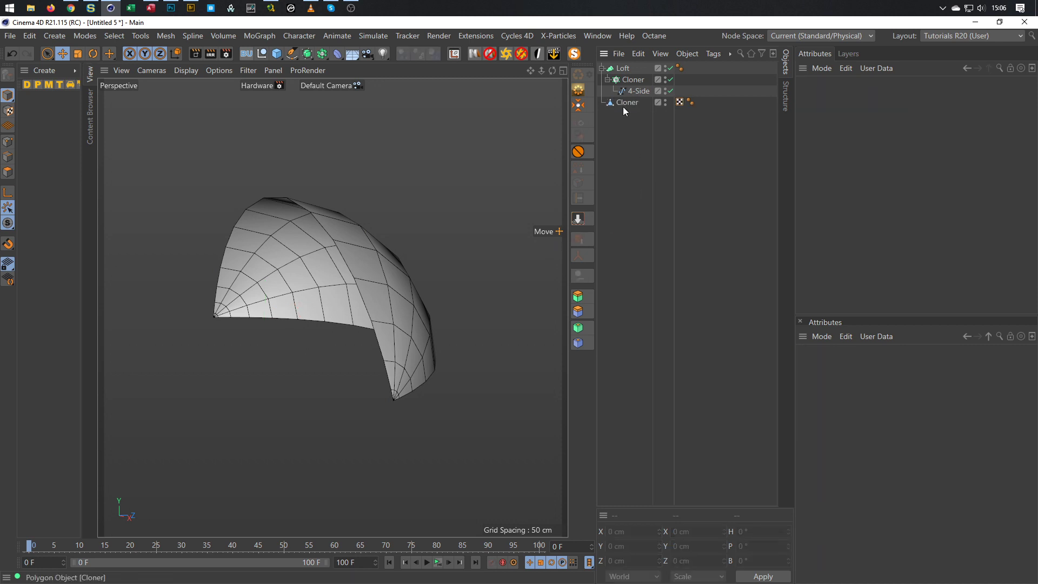
right_click(619, 72)
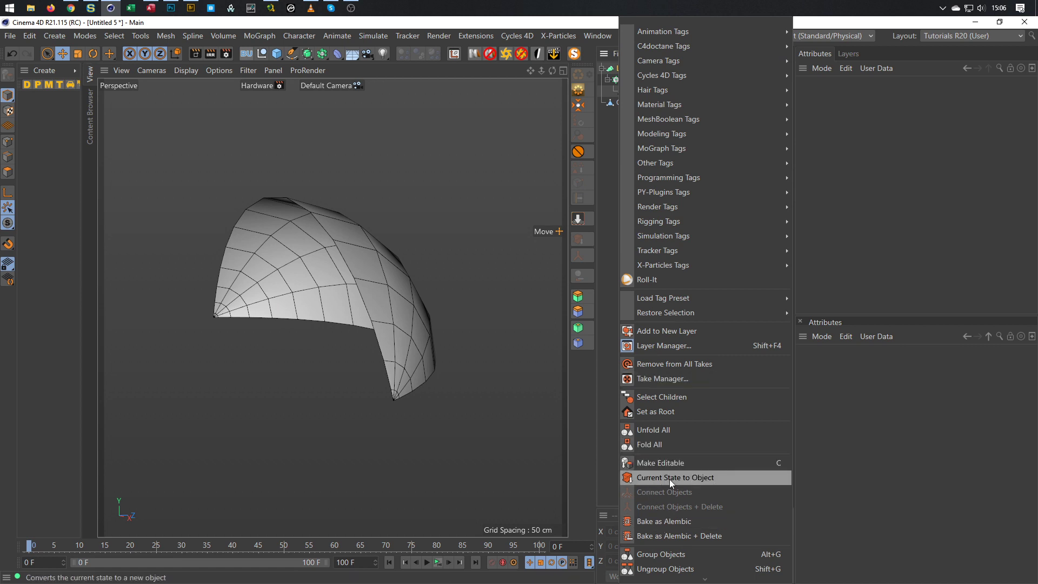
click(604, 395)
Path-select the innermost arc of edges at both tips of the polygon shell and dissolve these edges
click(627, 103)
alt+drag(440, 380, 393, 427)
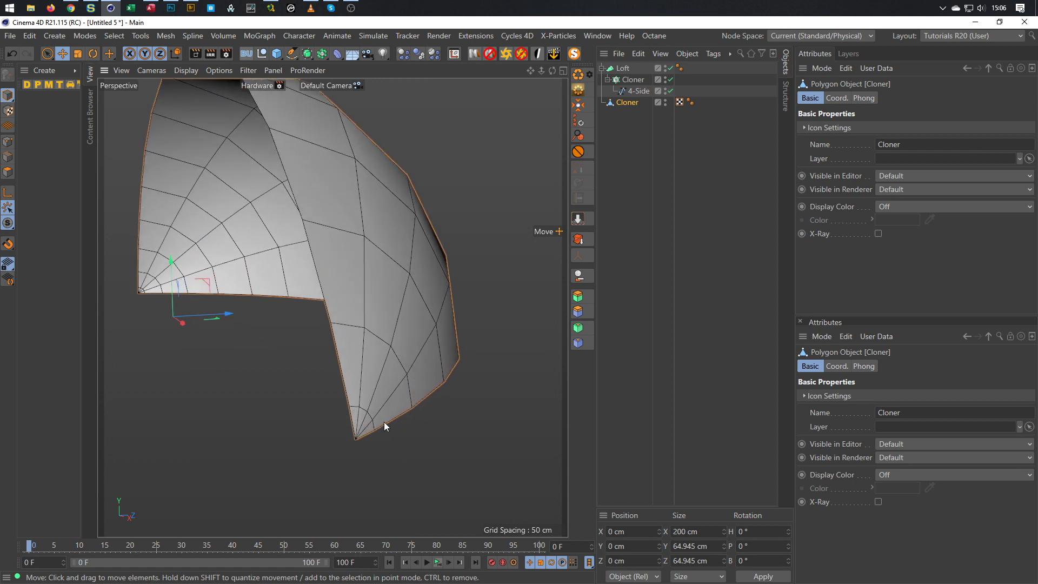
click(8, 158)
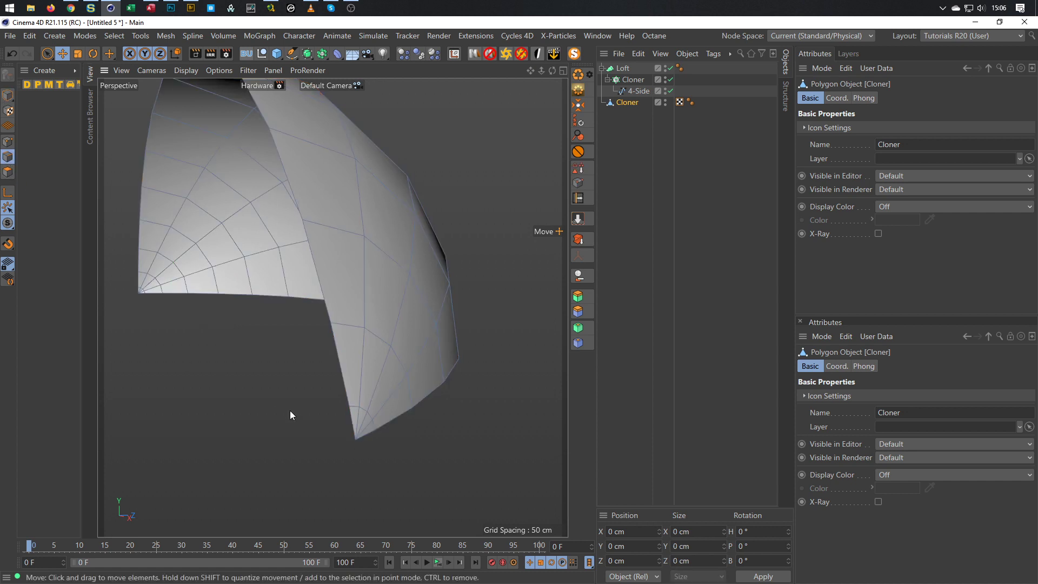
right_click(290, 410)
click(290, 410)
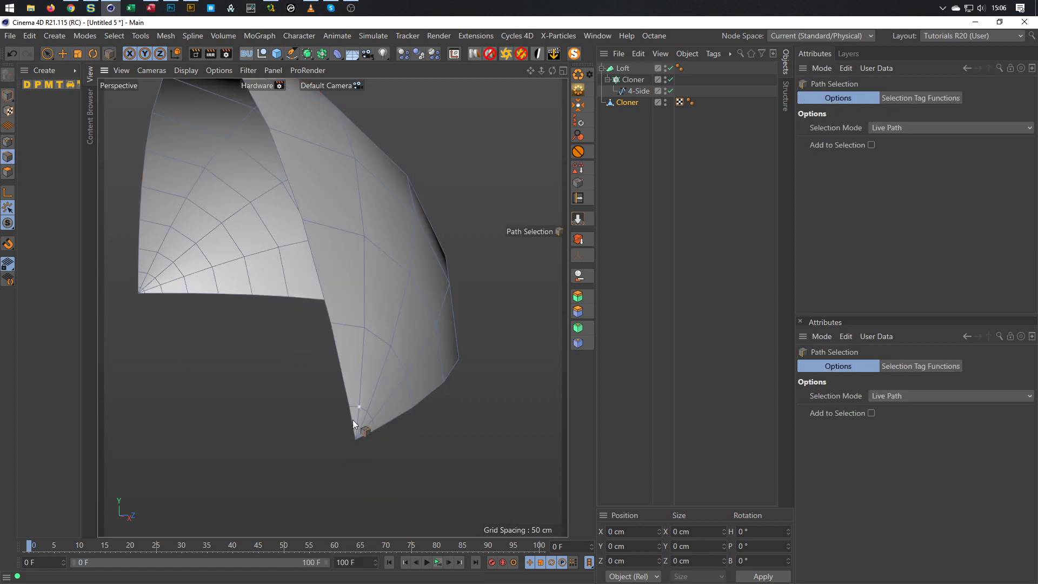
drag(375, 436, 378, 475)
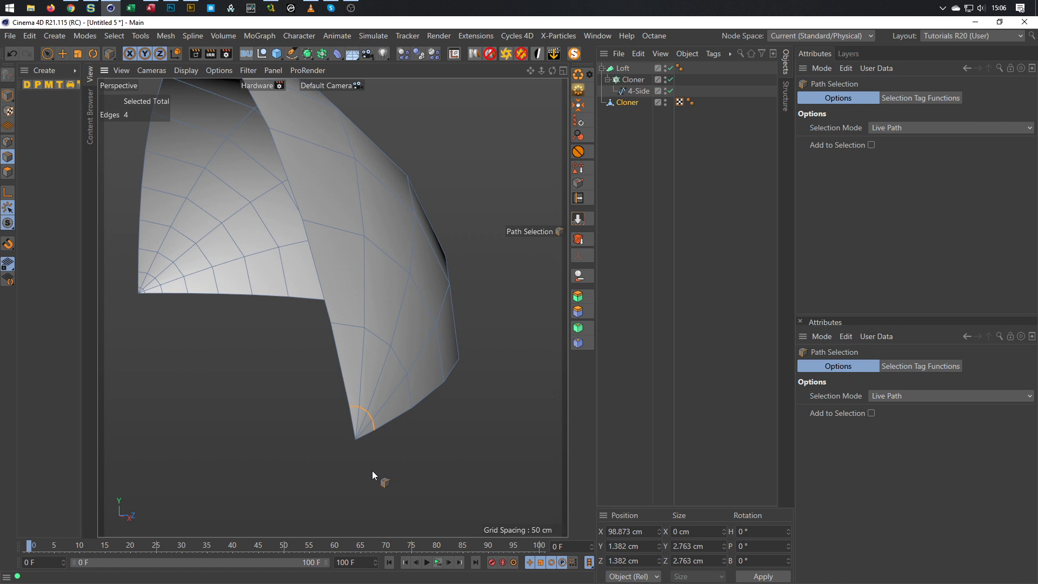
scroll(133, 287, up, 6)
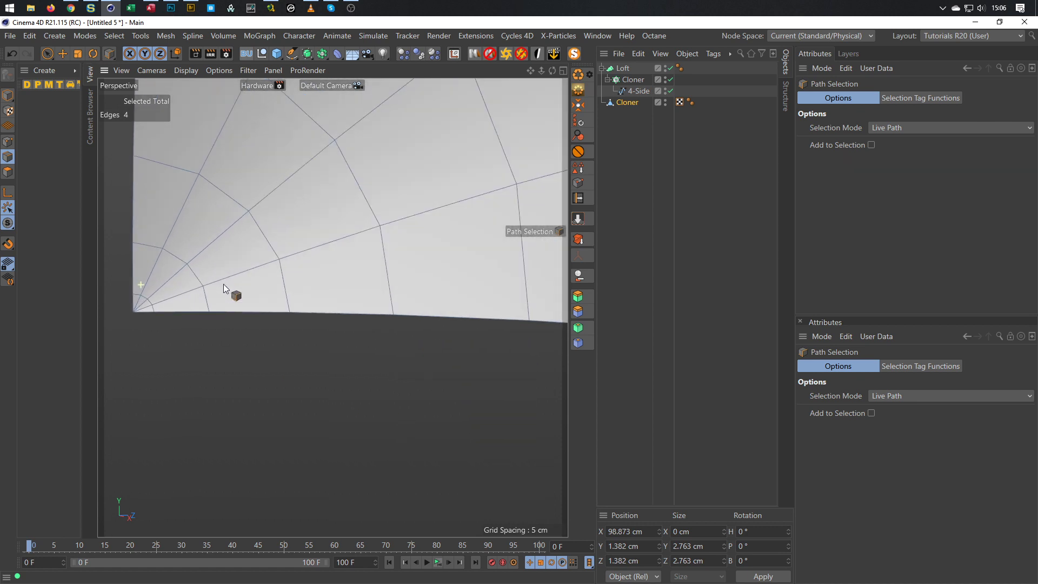
shift+click(167, 341)
middle_drag(225, 303, 273, 297)
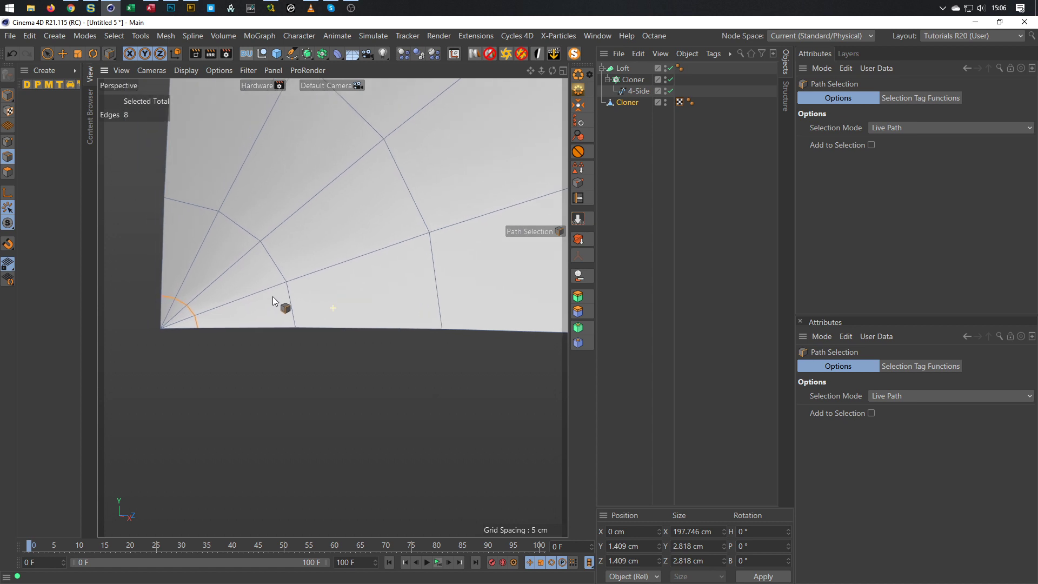
click(244, 414)
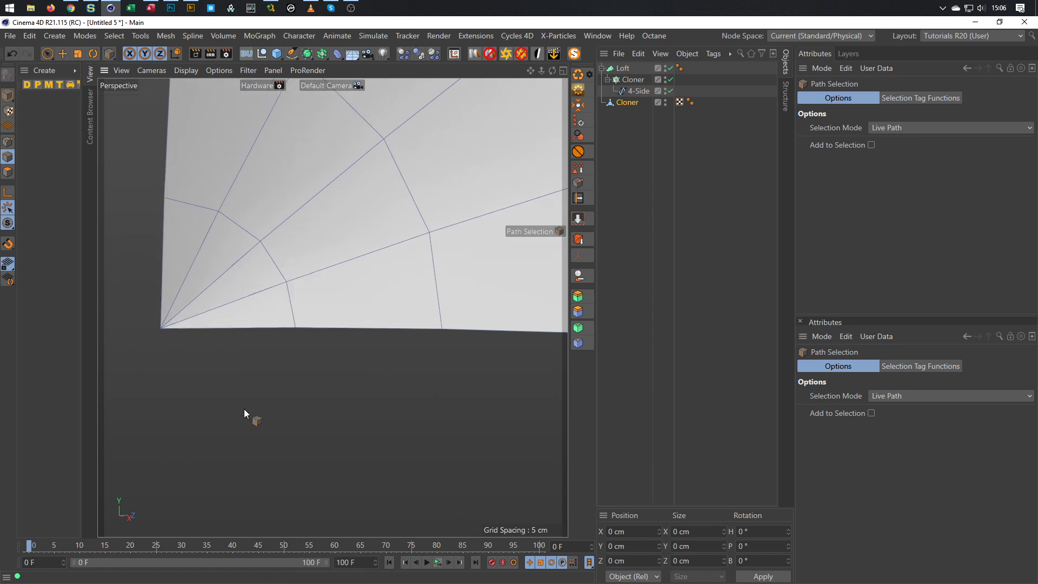
Dissolve the two outer of the three inner radial edges at the shell's negative-X tip, keeping the middle one
key(9)
click(210, 261)
shift+click(259, 308)
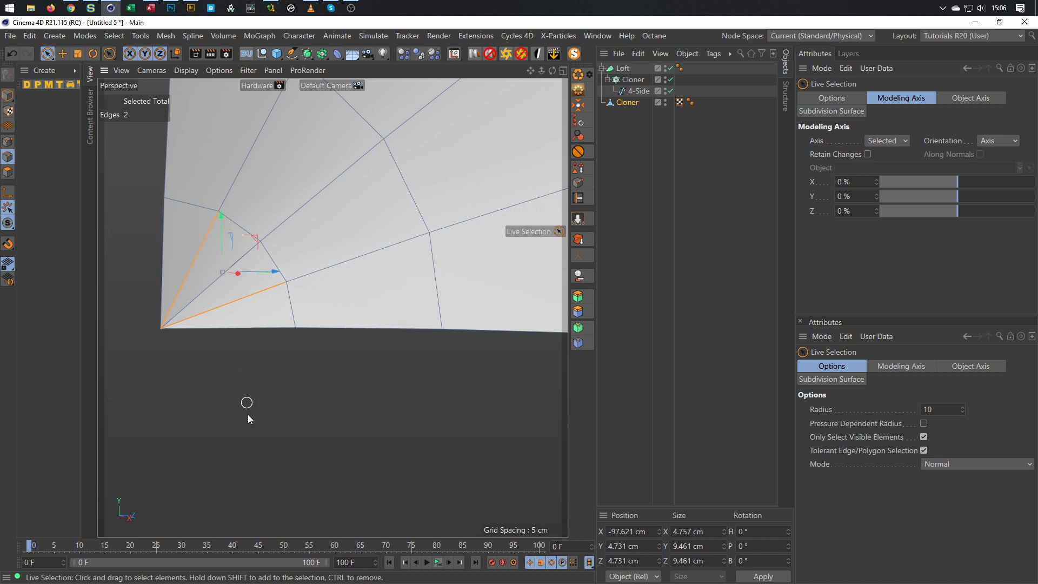
right_click(246, 442)
click(248, 441)
Dissolve the two outer of the three inner radial edges at the shell's positive-X tip, keeping the middle one
alt+drag(225, 268, 226, 261)
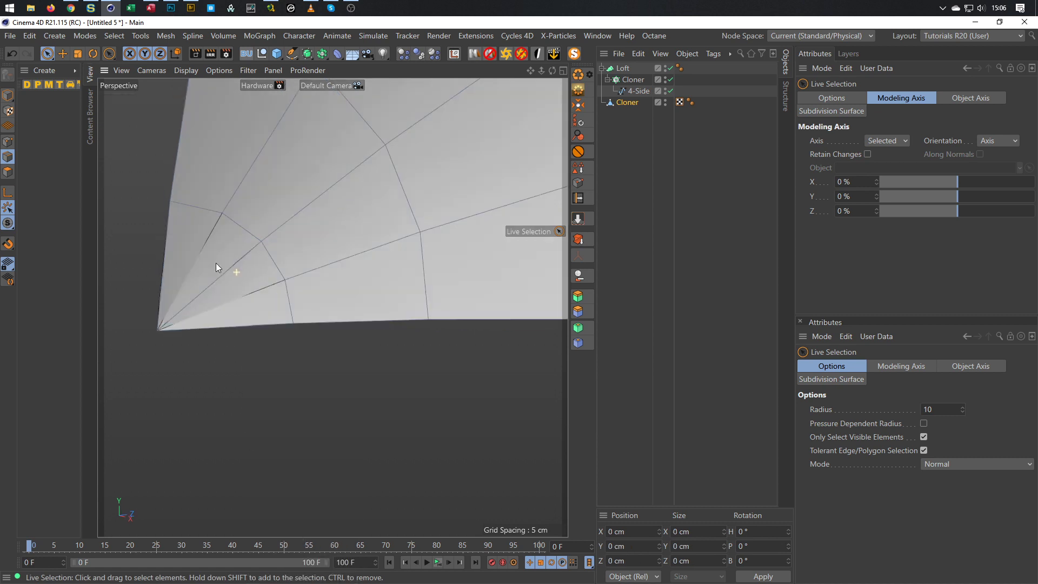
alt+right_drag(262, 269, 179, 313)
alt+drag(333, 307, 245, 251)
alt+right_drag(217, 338, 284, 319)
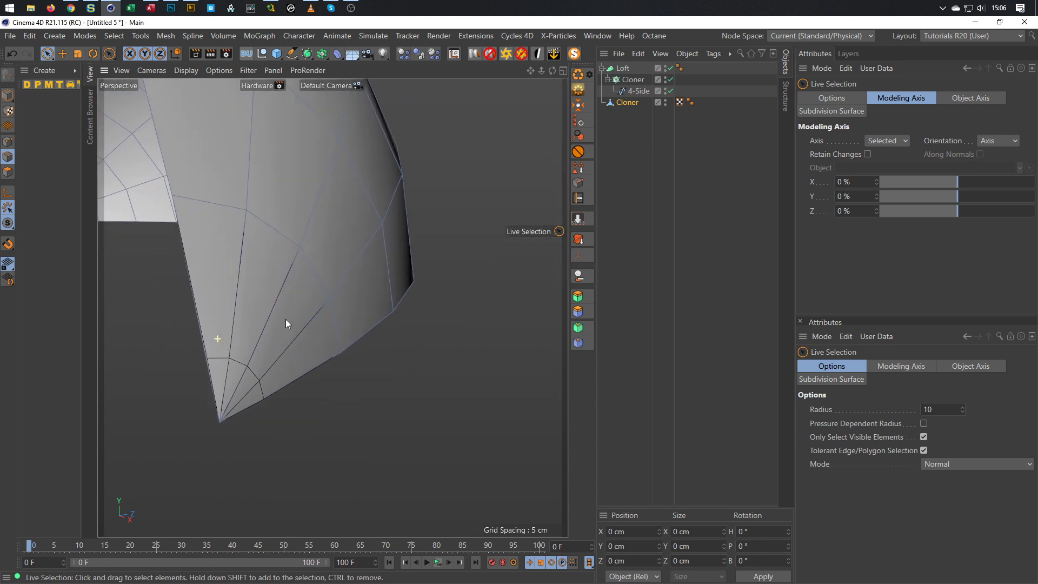
click(238, 289)
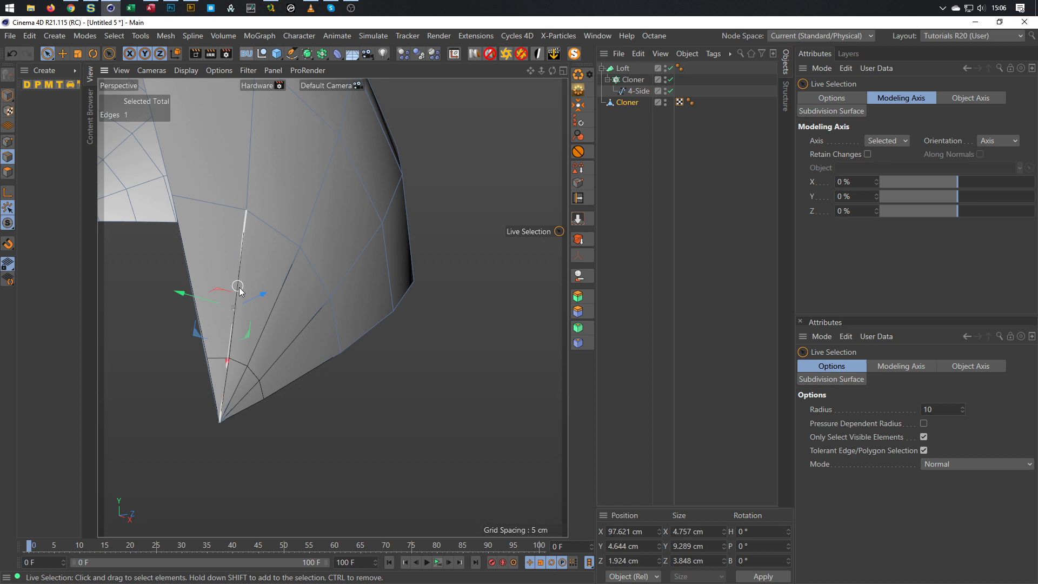
shift+click(294, 338)
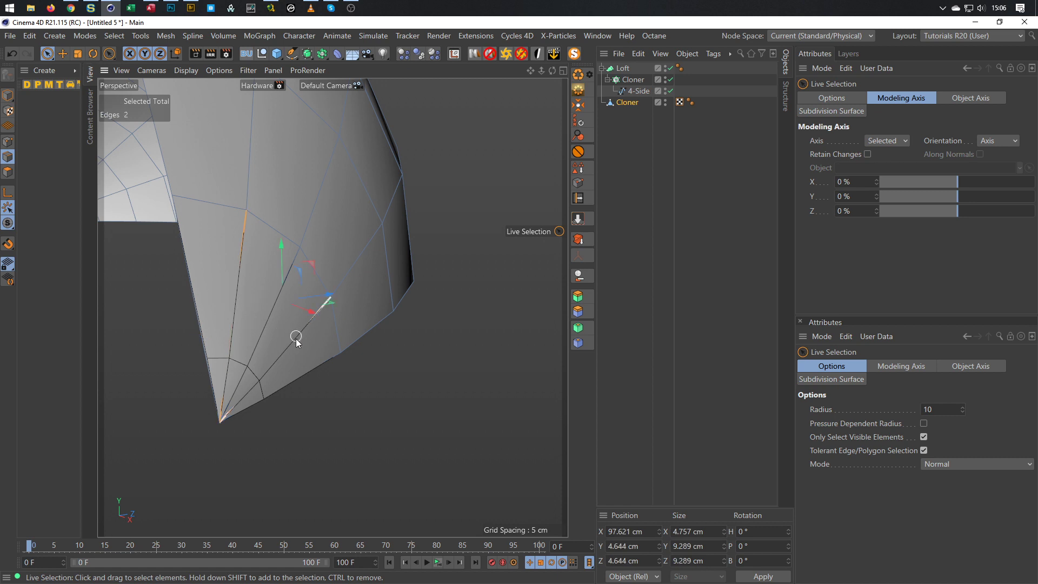
click(422, 447)
Disable the Loft, its Cloner and the 4-Side spline, and collapse the Loft hierarchy to inspect only the polygon shell
drag(671, 69, 671, 91)
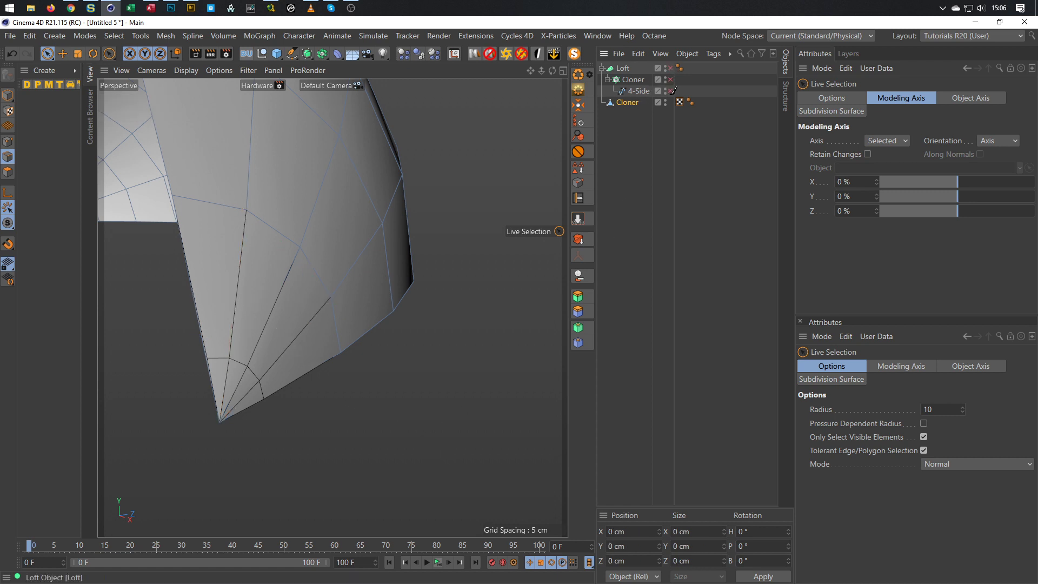
click(603, 68)
alt+drag(297, 365, 331, 342)
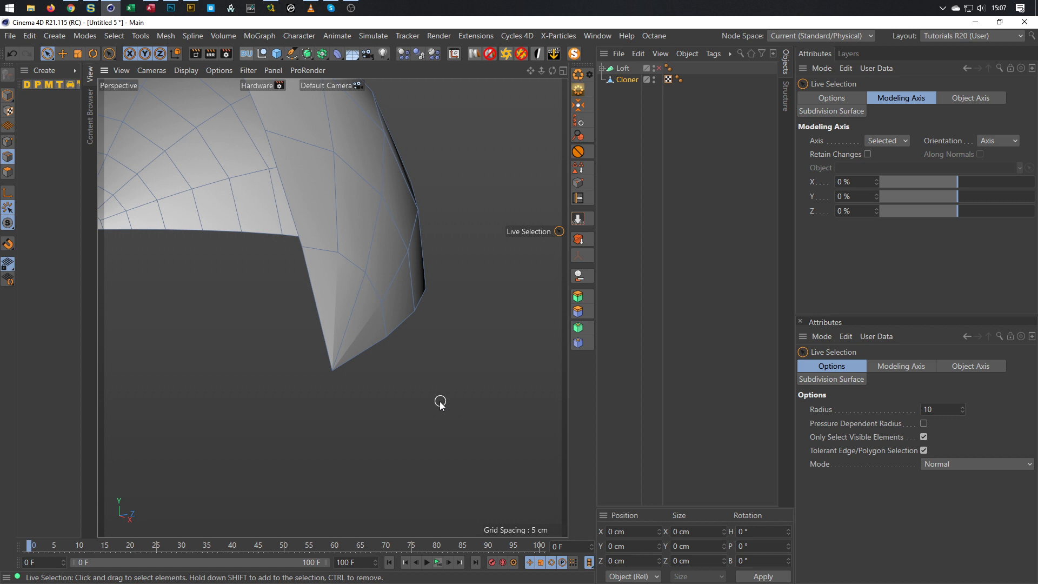
alt+right_drag(371, 282, 340, 312)
alt+drag(339, 307, 391, 338)
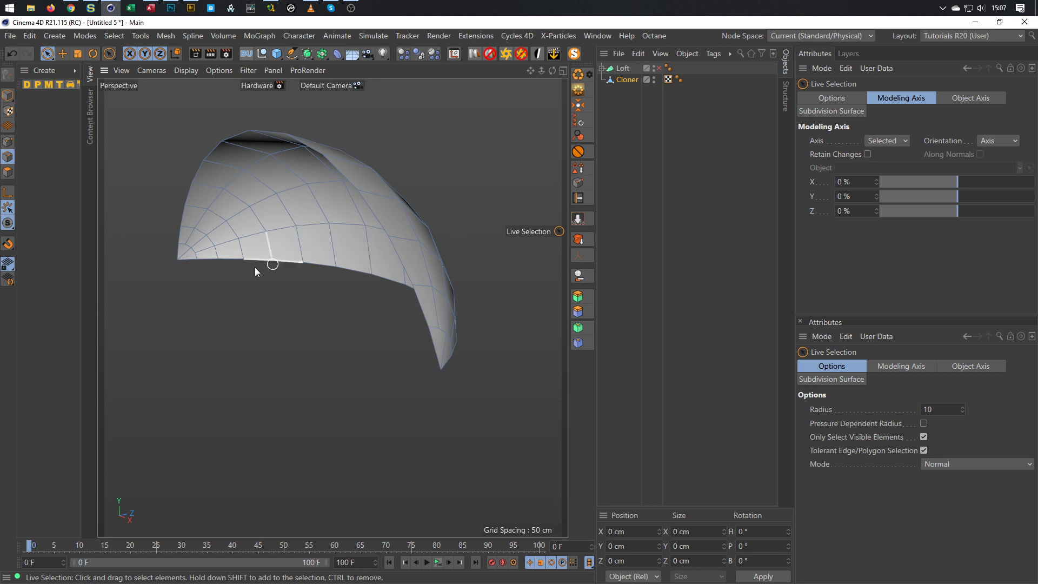
Try extruding all polygons of the shell by an offset of -6.4 cm, undo the extrusion and clear the selection
click(8, 172)
key(ctrl+a)
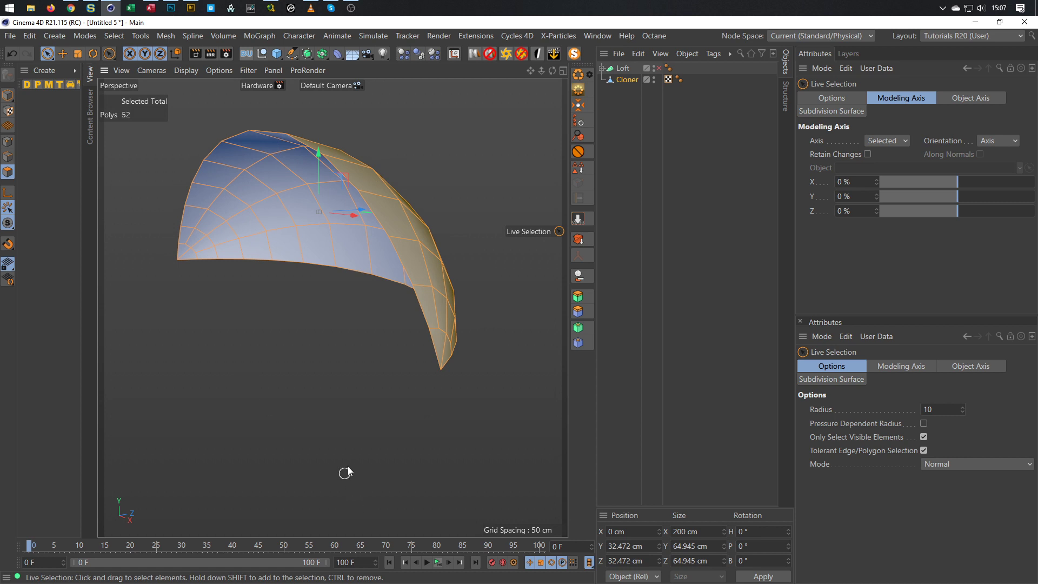
alt+drag(379, 305, 412, 296)
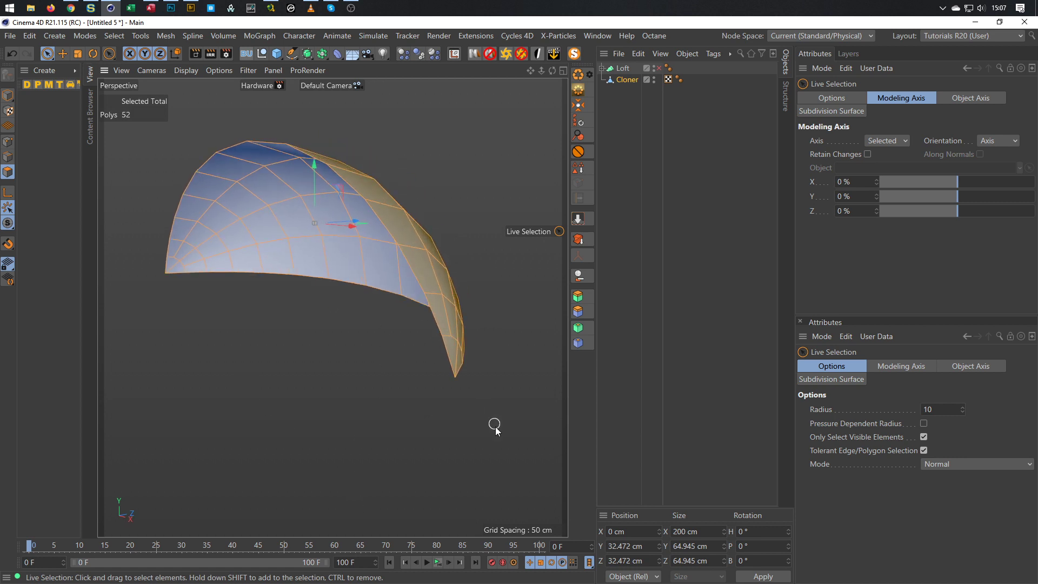
key(d)
drag(459, 436, 451, 383)
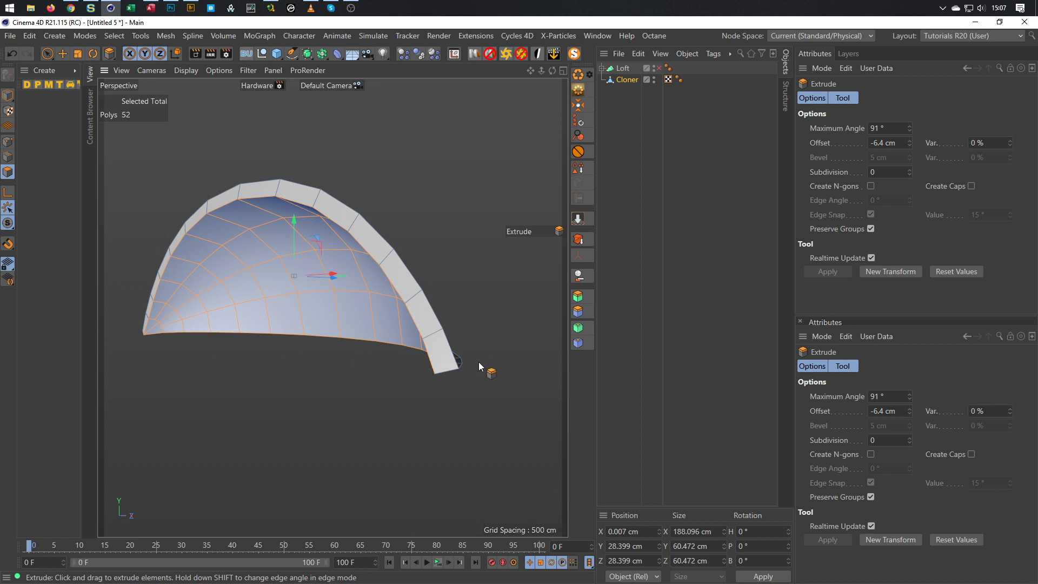
mouse_move(433, 350)
alt+mouse_down()
mouse_move(451, 345)
mouse_move(442, 359)
alt+mouse_up()
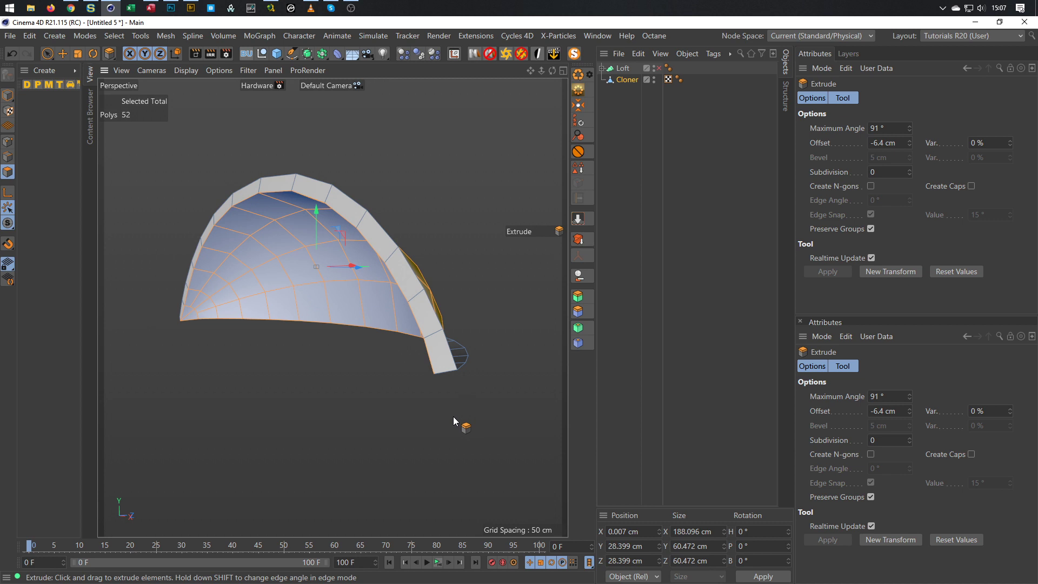
key(ctrl+z)
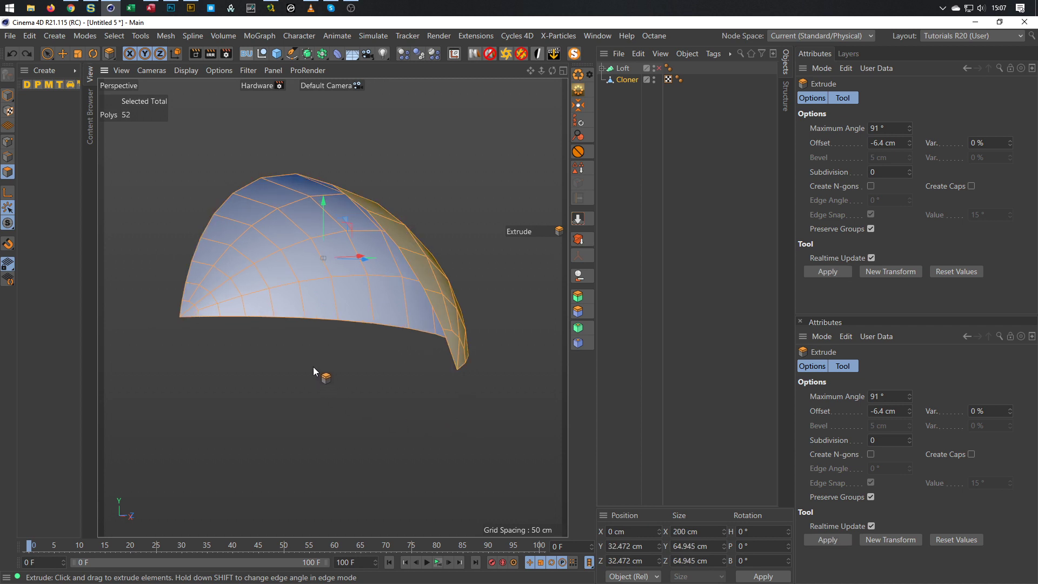
key(9)
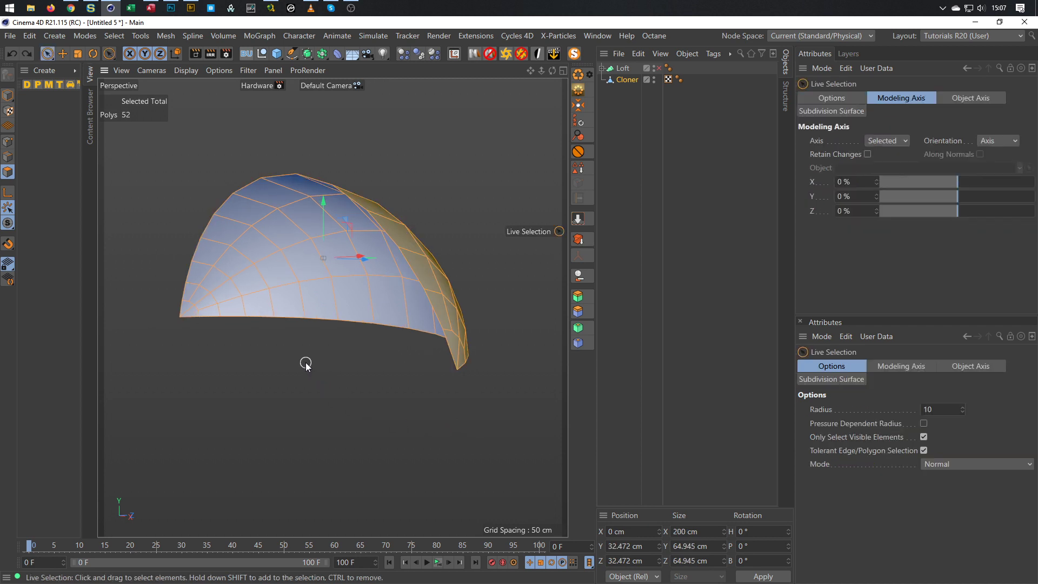
click(330, 367)
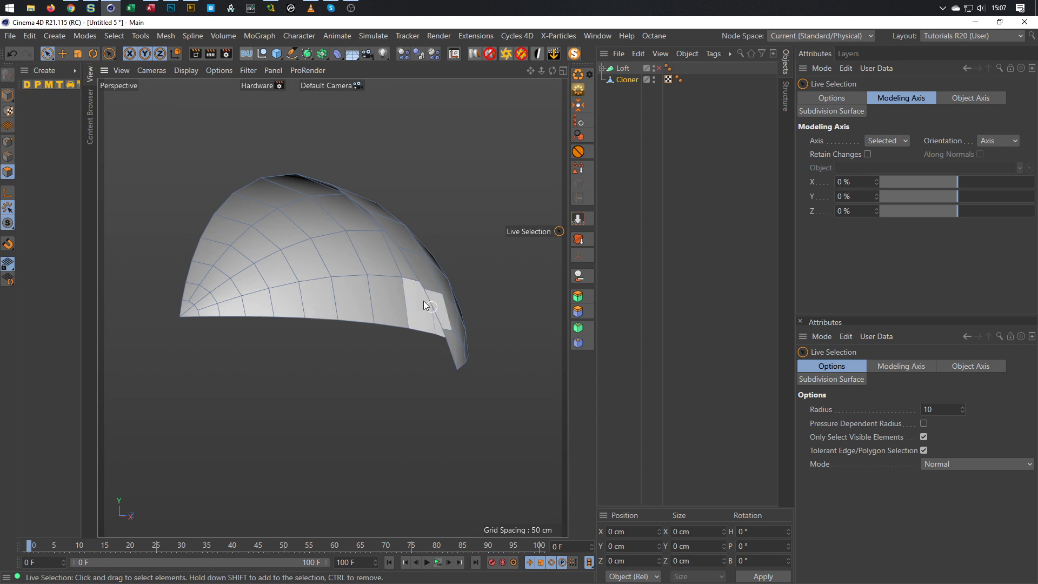
Duplicate the polygon shell in the object hierarchy
alt+drag(357, 293, 361, 254)
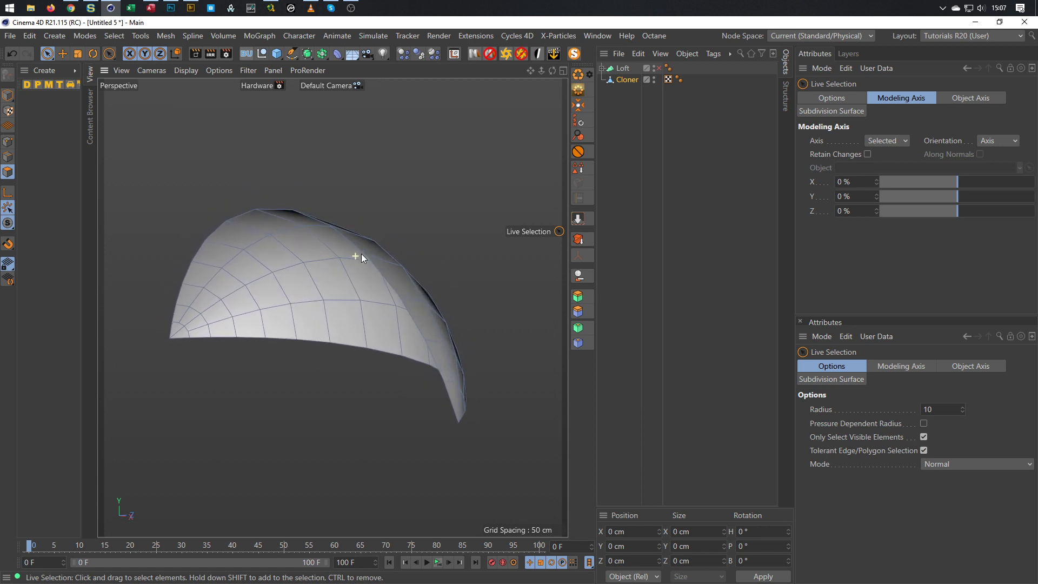
click(623, 80)
ctrl+drag(625, 82, 628, 136)
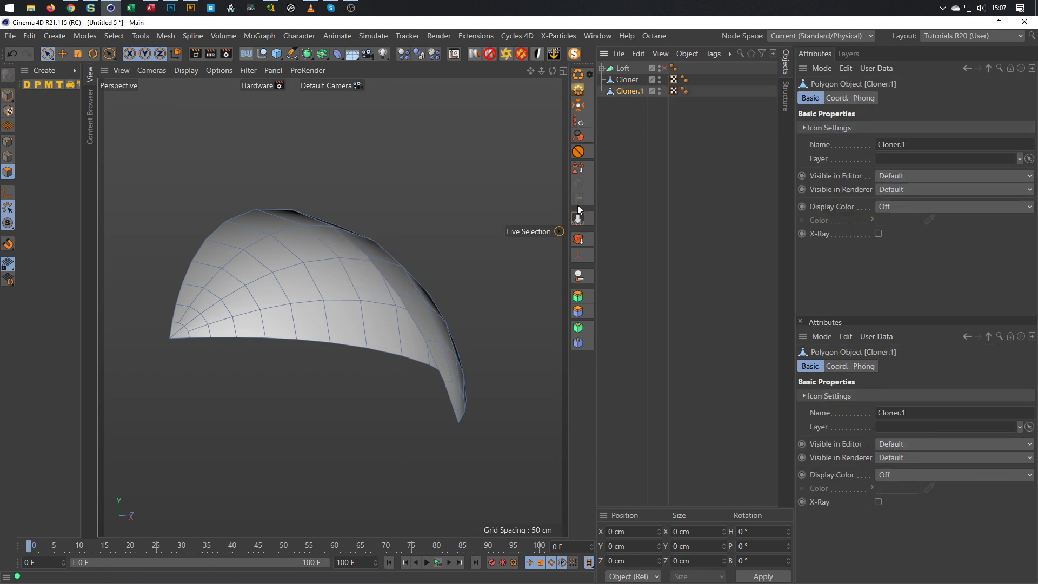
Scale the duplicated shell uniformly to 95% and open the Quantize page of the Modeling settings
click(8, 94)
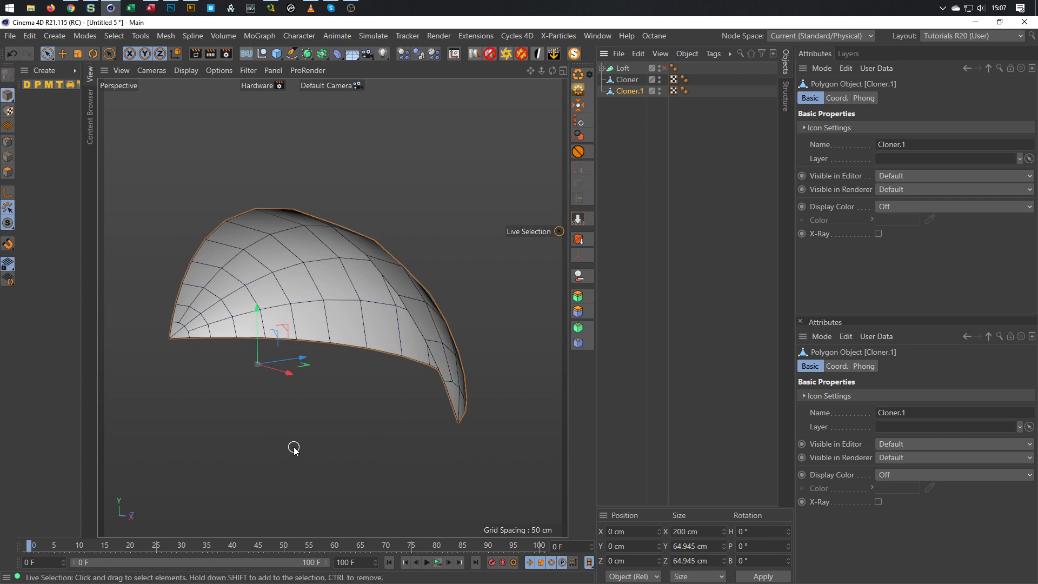
key(t)
drag(354, 429, 335, 430)
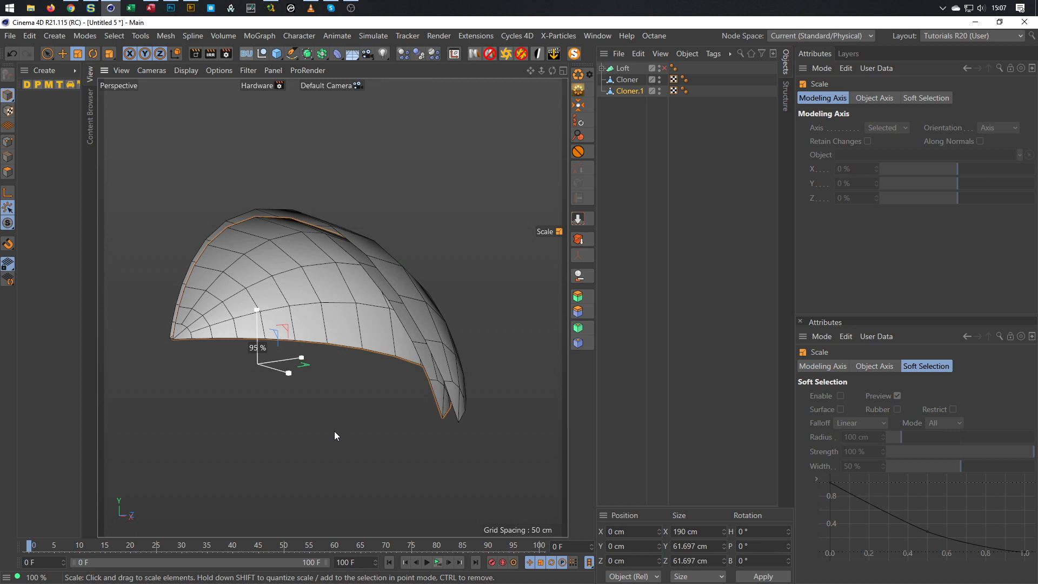
drag(335, 430, 333, 431)
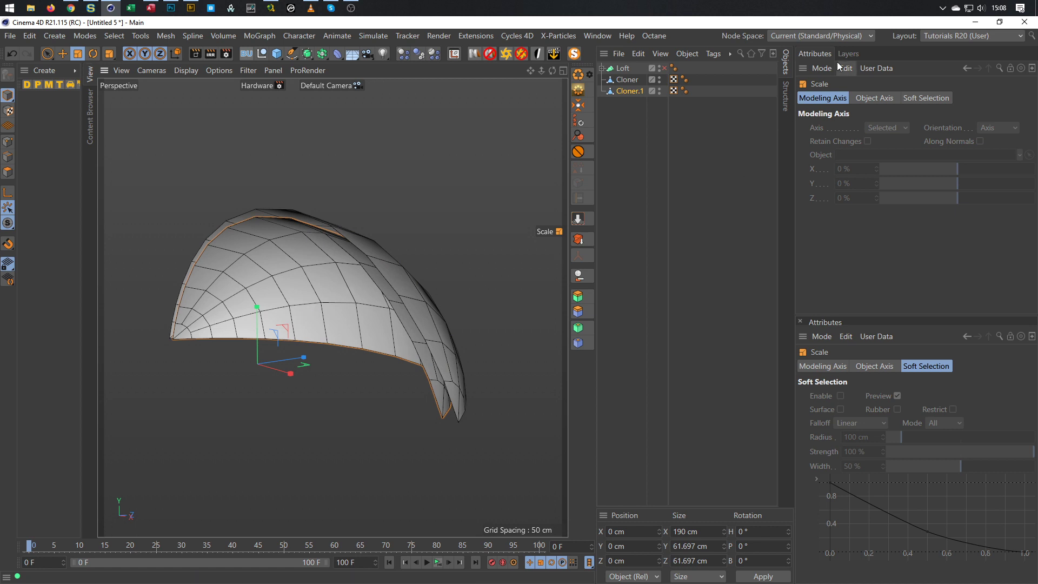
click(821, 68)
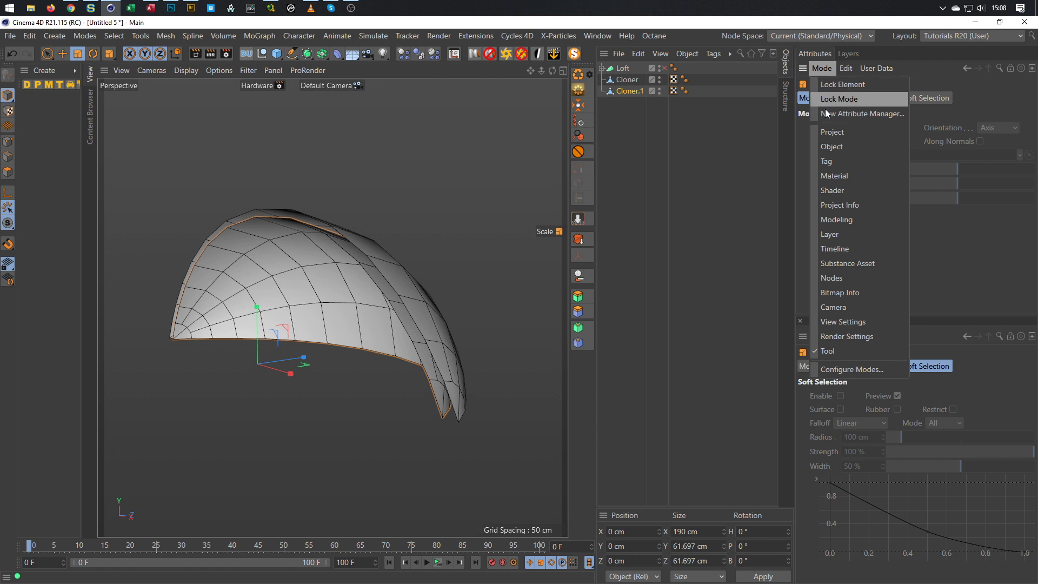
click(850, 222)
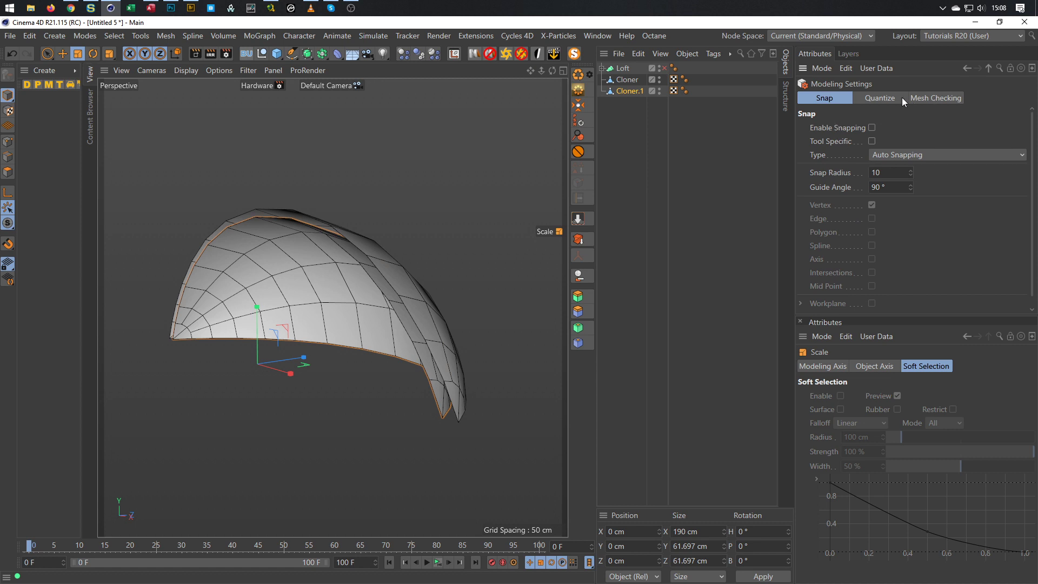
click(874, 98)
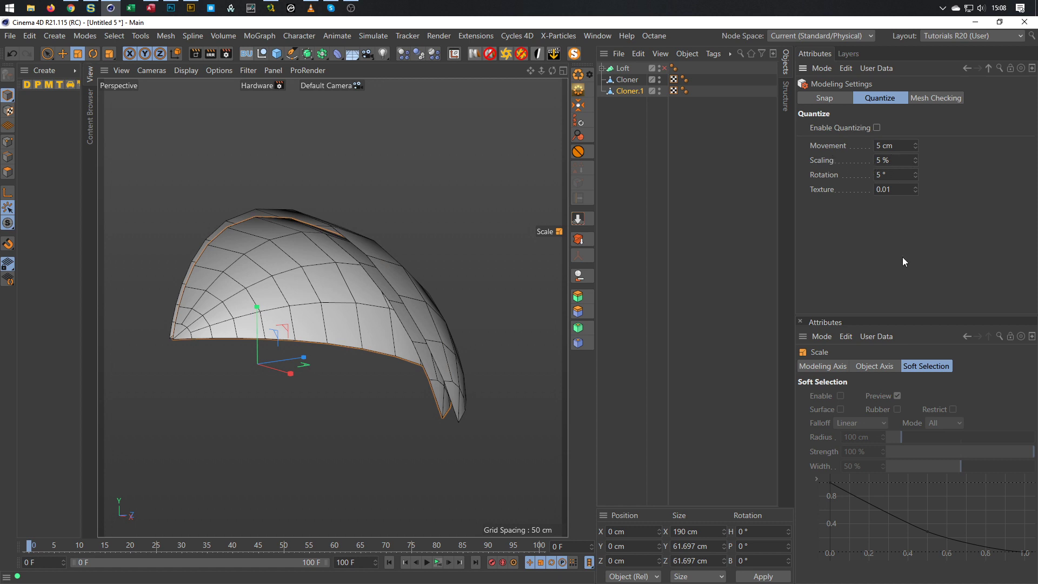
Connect the original and scaled shells into one polygon object and delete the two source objects
mouse_move(369, 287)
mouse_down()
mouse_move(348, 286)
mouse_move(368, 282)
mouse_up()
click(617, 127)
drag(619, 114, 630, 80)
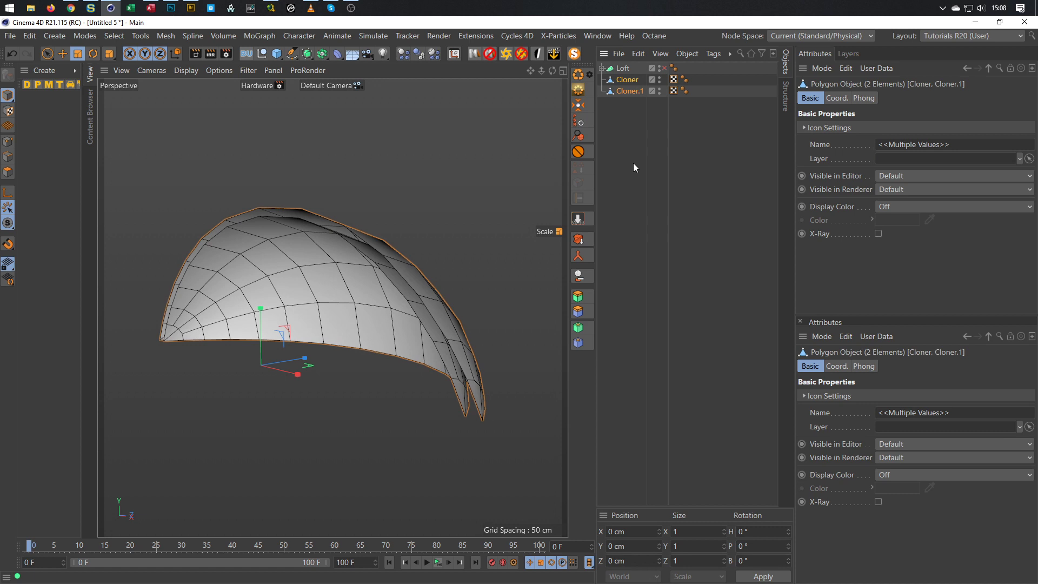
click(582, 253)
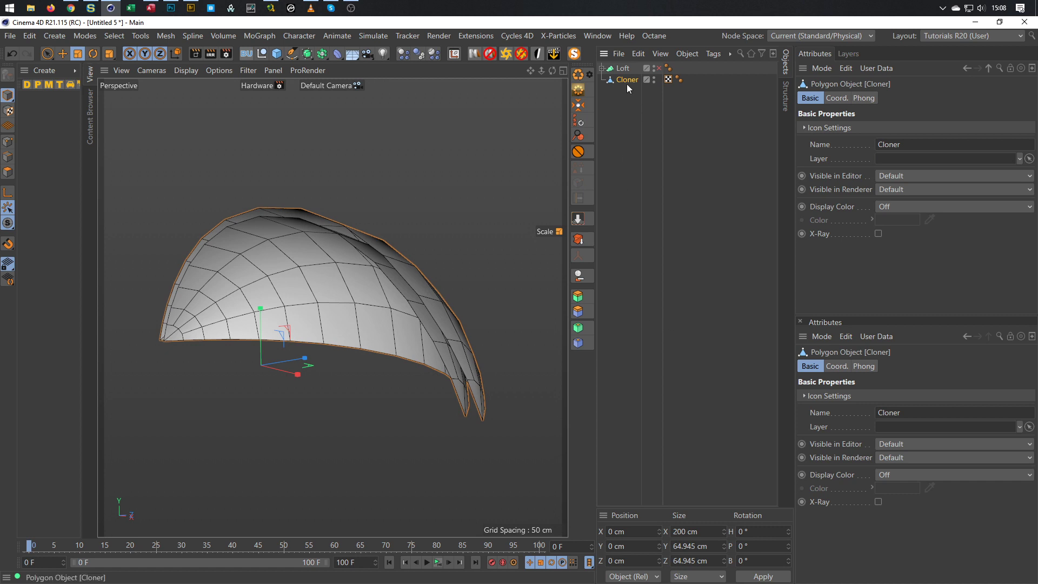
Select the inner and outer edge loops of the upright arch border and bridge them with polygons using Stitch and Sew
click(14, 156)
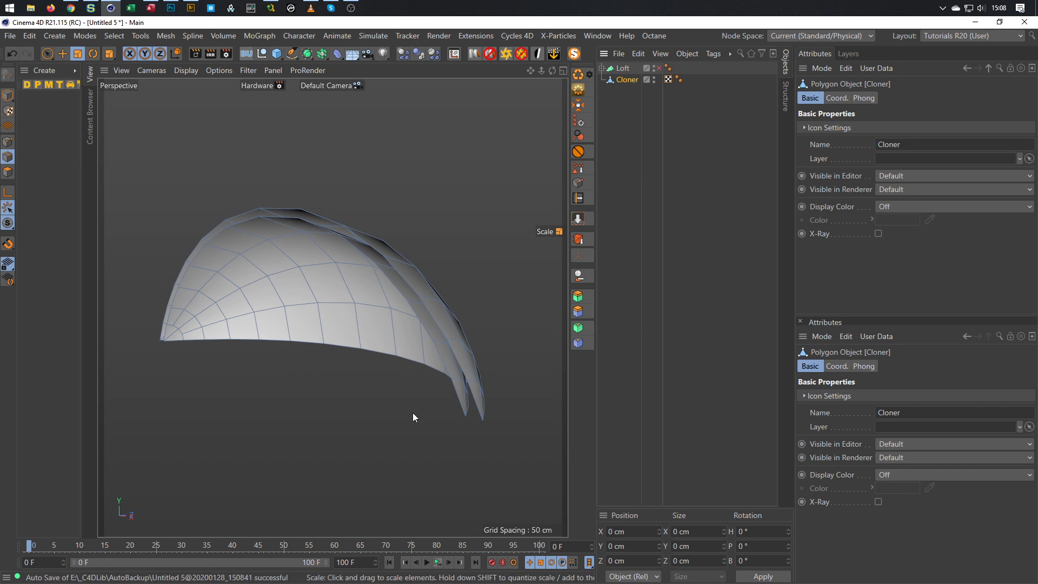
key(e)
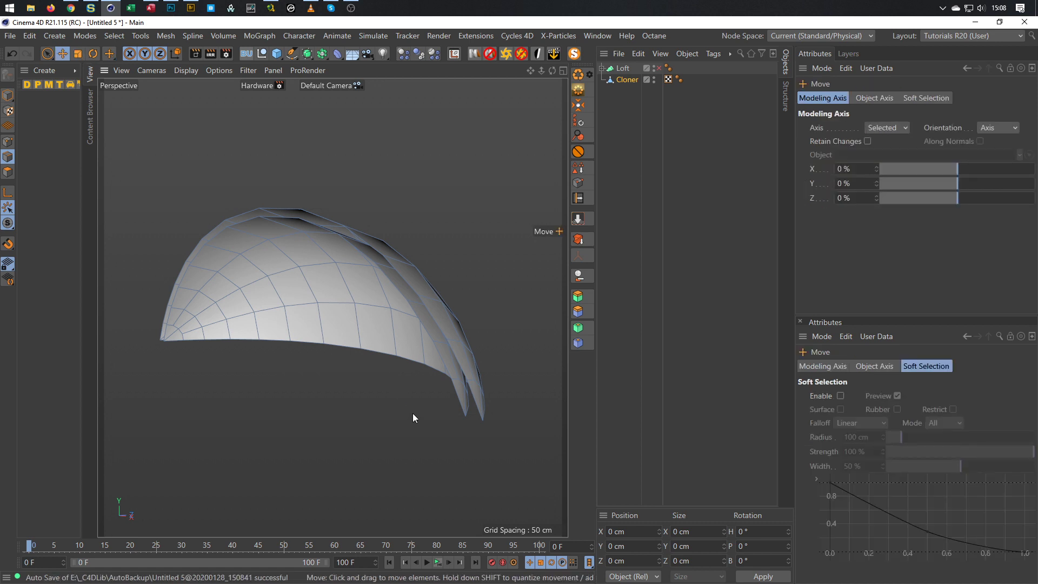
click(456, 396)
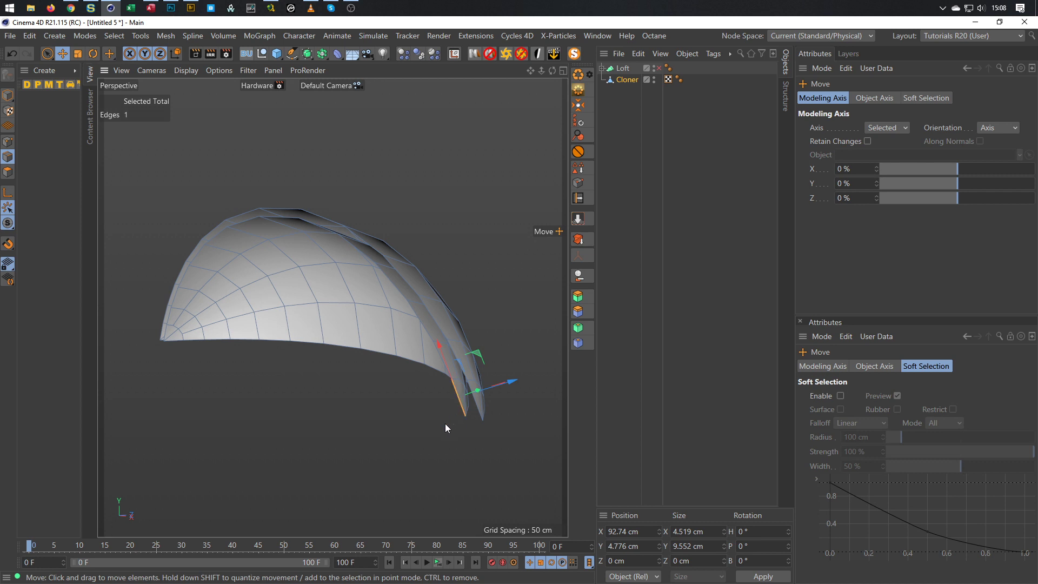
double_click(165, 329)
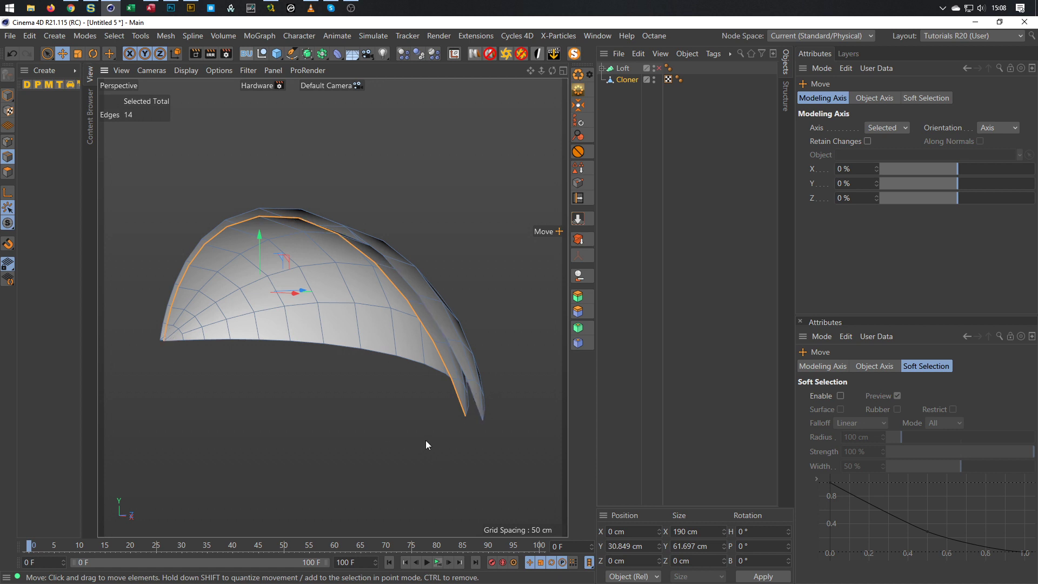
shift+click(476, 403)
shift+double_click(161, 327)
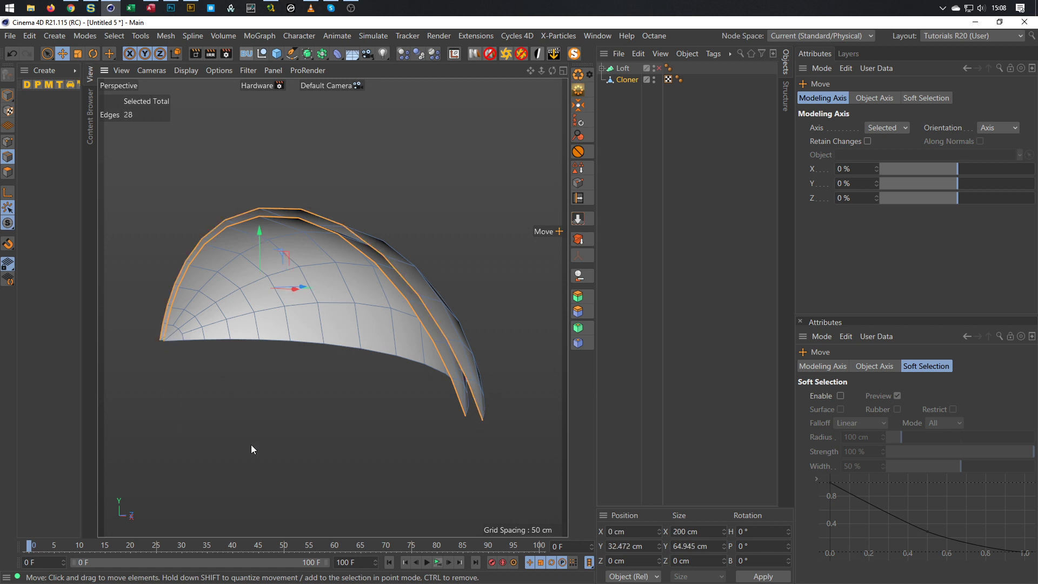
right_click(306, 447)
click(383, 457)
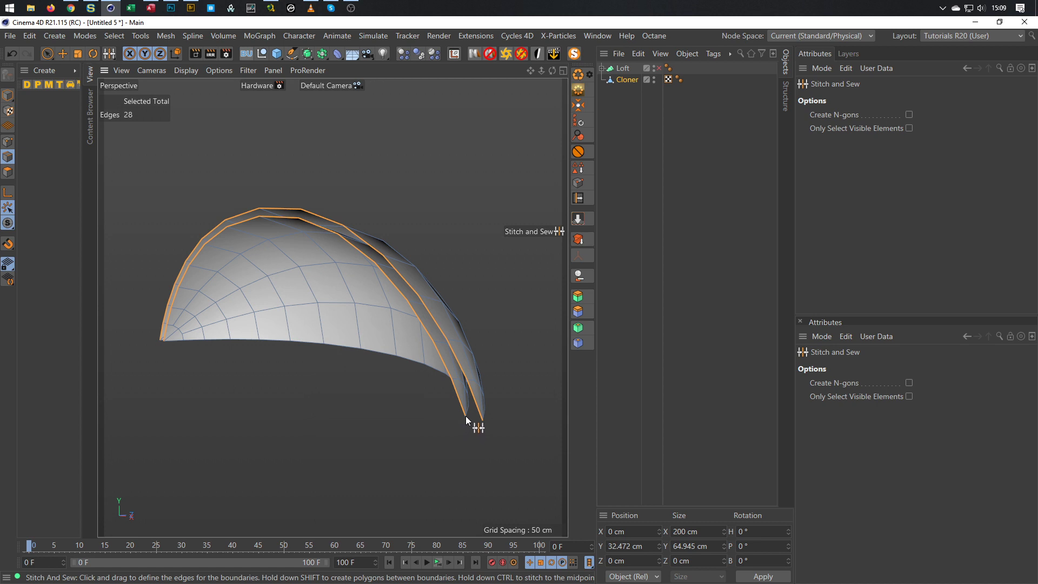
drag(465, 415, 482, 419)
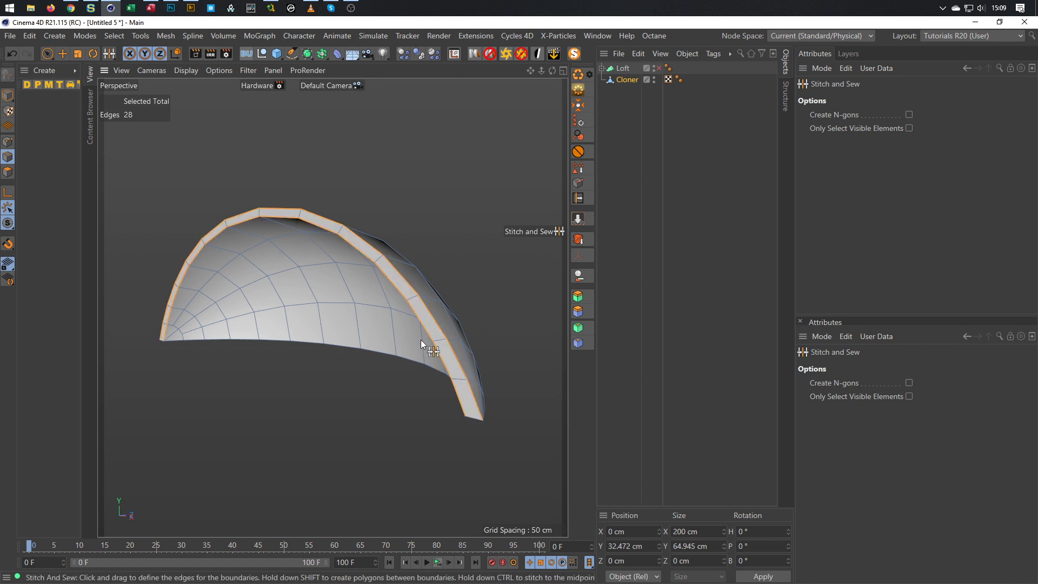
Select the inner and outer edge loops along the shell's flat lower border, bridge them with Stitch and Sew, and clear the selection
alt+drag(417, 346, 417, 439)
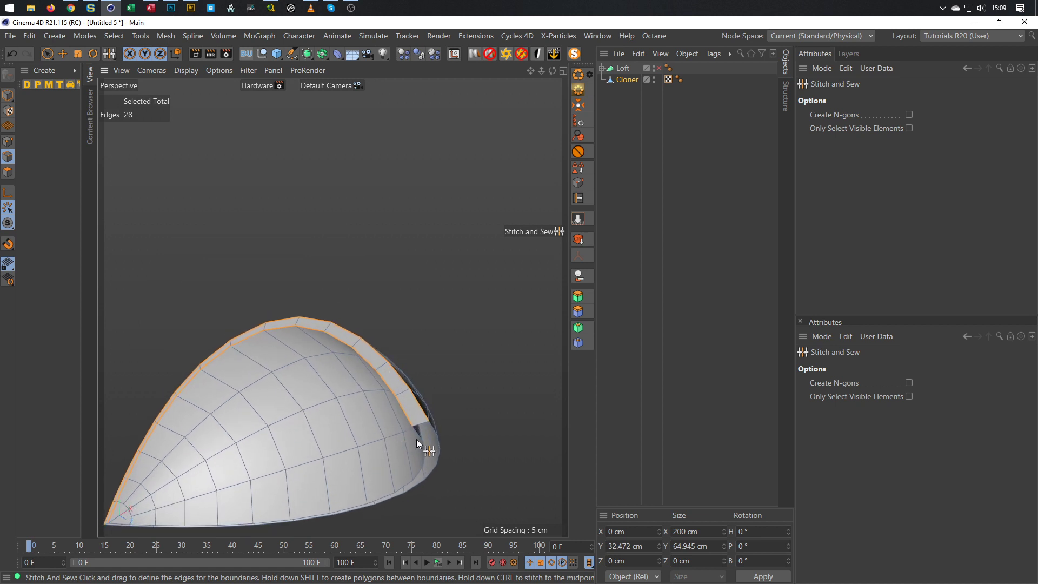
key(e)
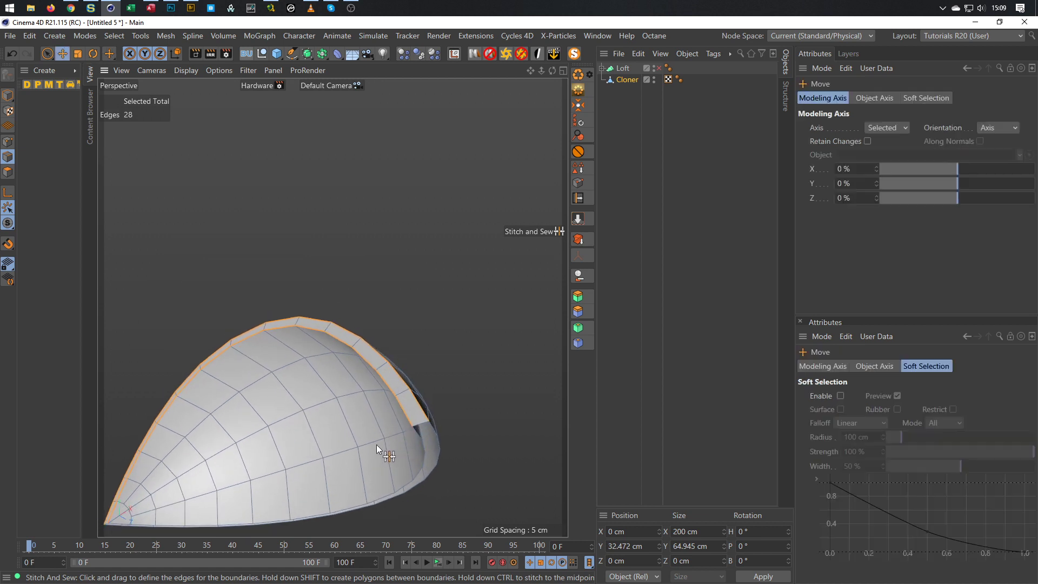
alt+drag(417, 433, 431, 456)
click(499, 475)
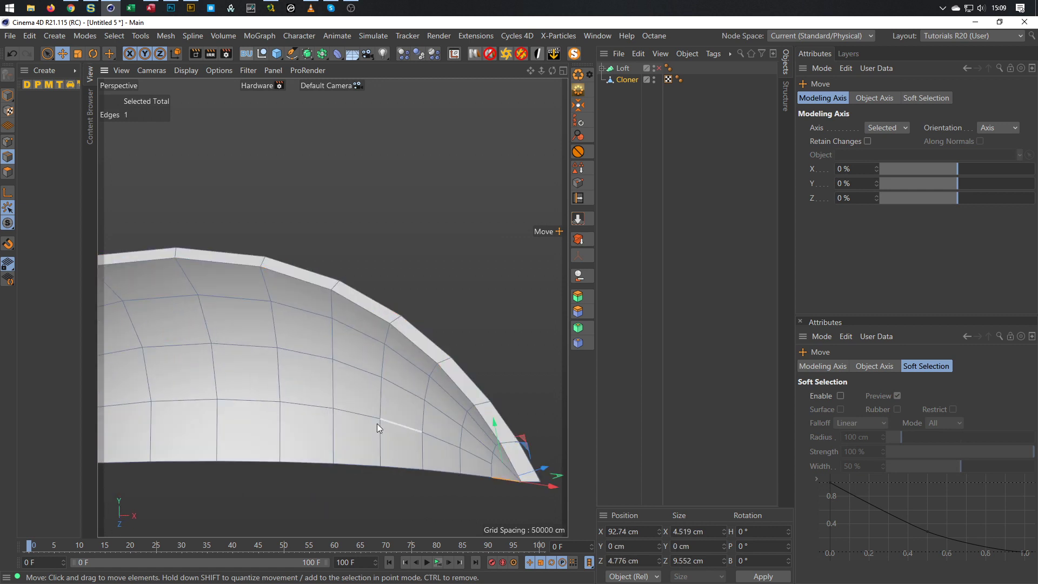
alt+drag(259, 402, 145, 414)
double_click(120, 417)
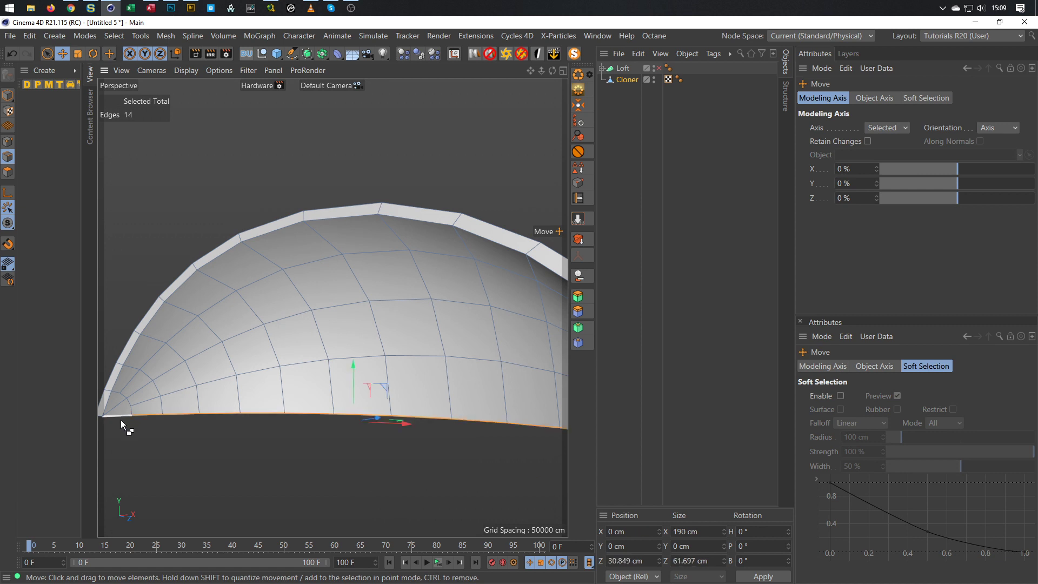
alt+drag(254, 379, 296, 339)
shift+click(362, 406)
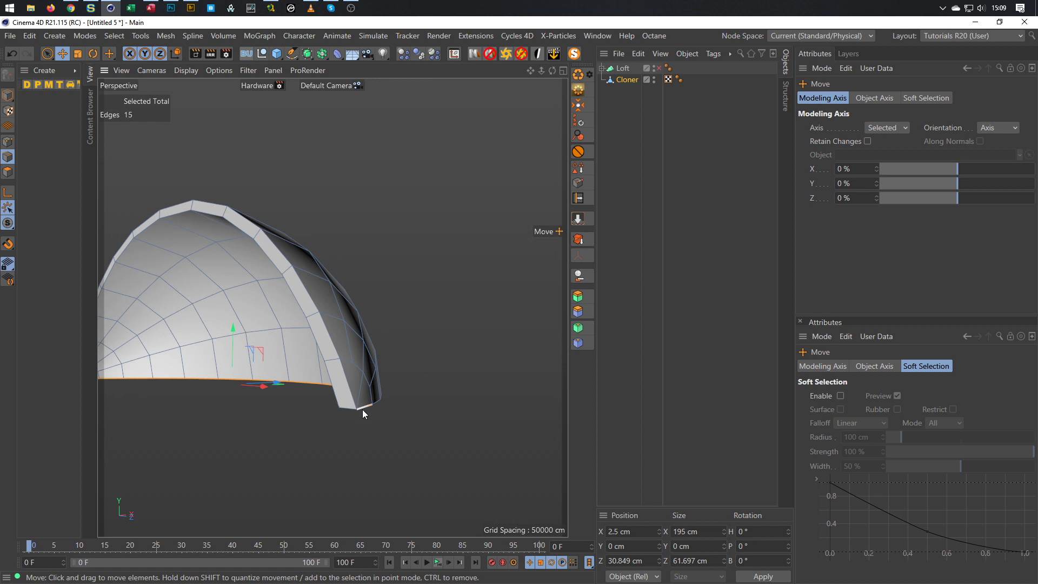
alt+drag(199, 339, 219, 411)
shift+double_click(238, 407)
alt+drag(293, 398, 504, 361)
alt+right_drag(370, 377, 446, 359)
alt+drag(403, 372, 412, 411)
right_click(457, 398)
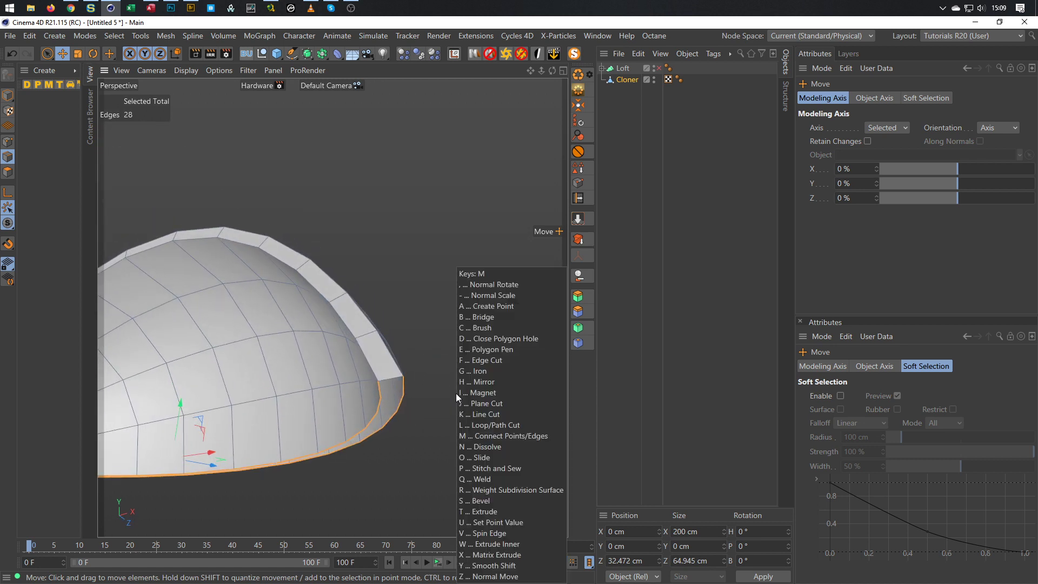
click(474, 411)
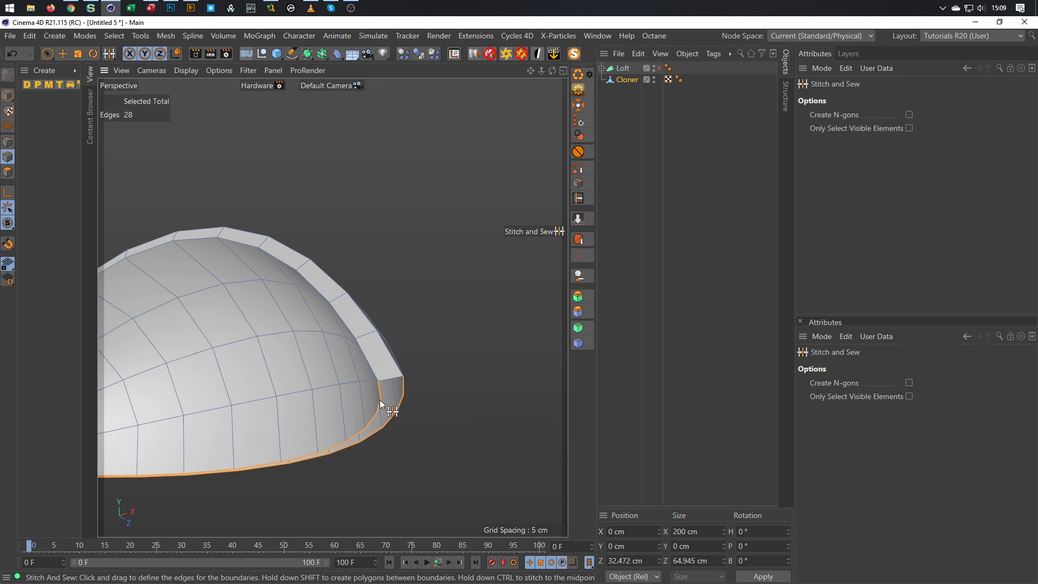
shift+drag(381, 400, 407, 404)
key(space)
click(458, 389)
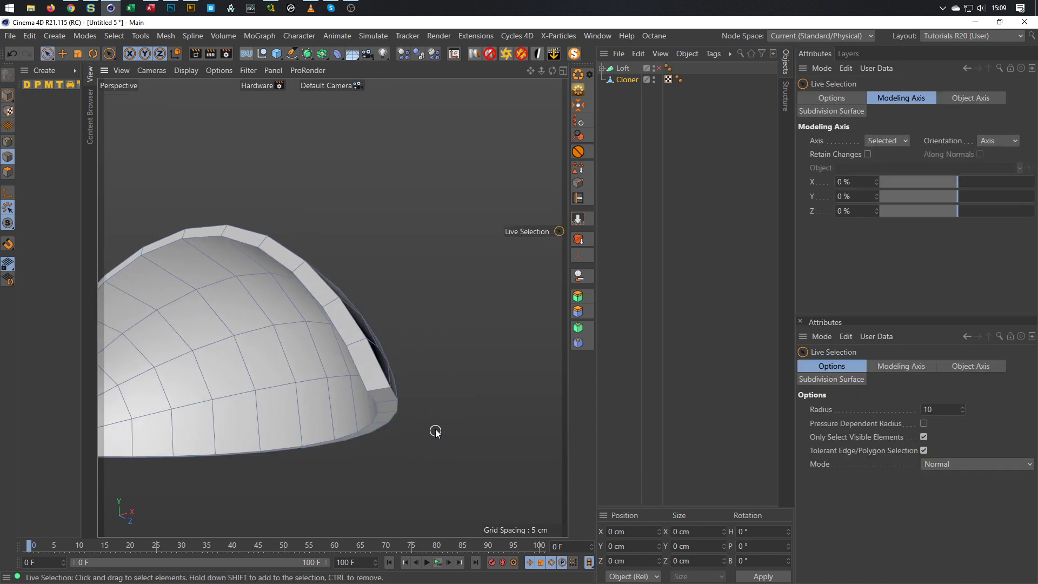
Inspect the thickened shell's rims and tips in the perspective view and its profile in the Right view
mouse_move(420, 284)
alt+mouse_down()
mouse_move(361, 316)
mouse_move(441, 283)
alt+mouse_up()
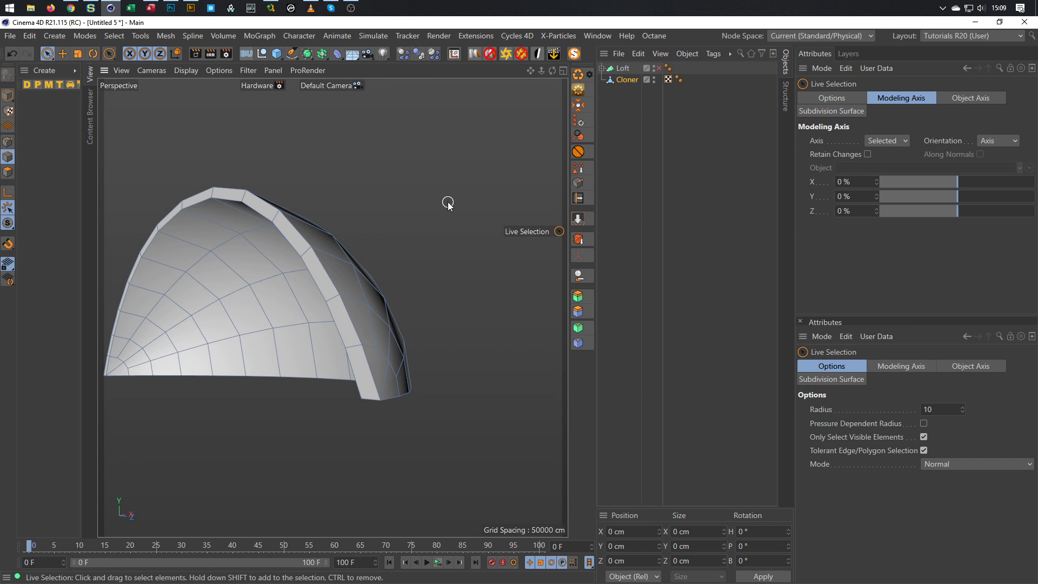
mouse_move(407, 319)
alt+mouse_down()
mouse_move(360, 339)
mouse_move(400, 326)
mouse_move(383, 371)
alt+mouse_up()
middle_click(374, 388)
middle_drag(217, 422, 228, 455)
middle_click(228, 456)
scroll(347, 297, up, 5)
scroll(438, 291, up, 3)
middle_drag(381, 441, 369, 435)
scroll(183, 336, up, 2)
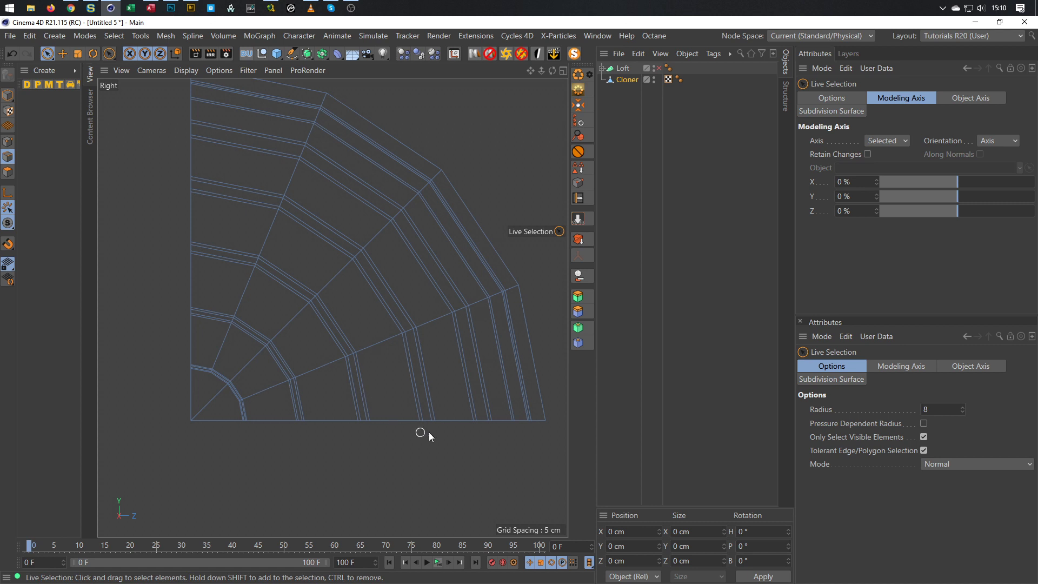
middle_click(377, 446)
middle_click(229, 251)
scroll(232, 293, up, 3)
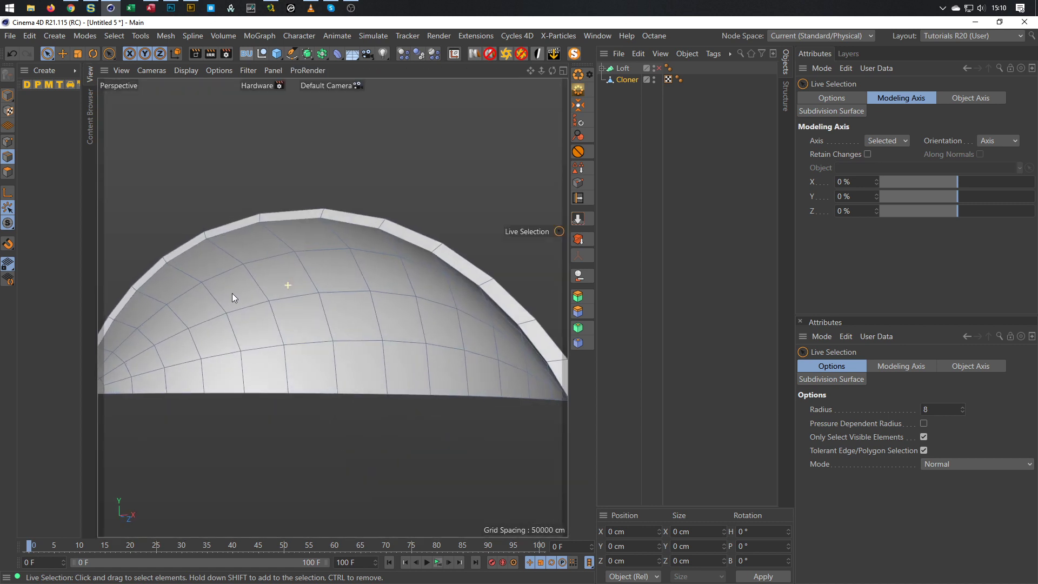
alt+drag(232, 293, 268, 278)
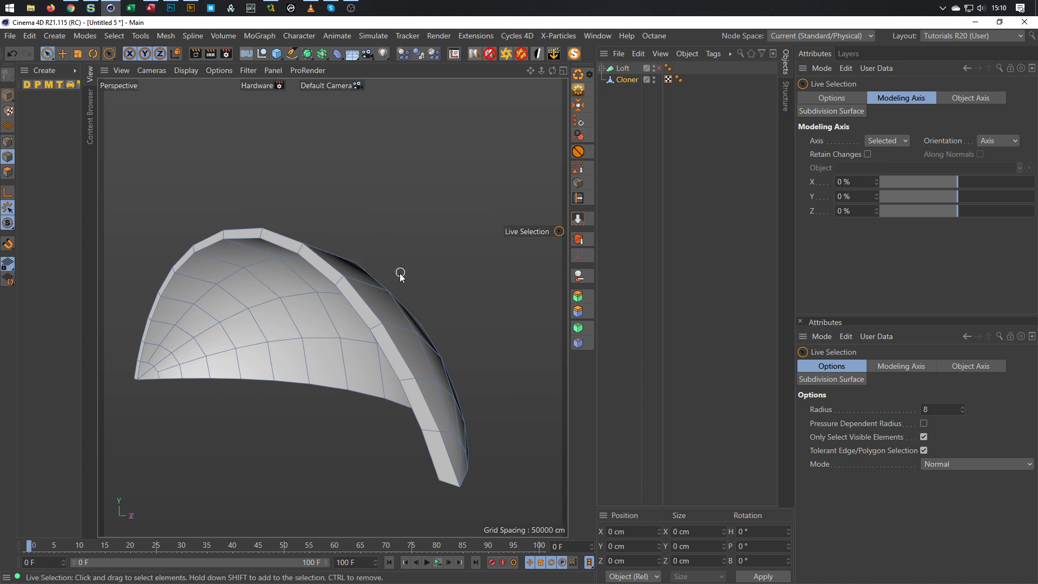
Select the shell's inner-surface polygons using Phong Break Selection with Override Phong Tag disabled, and copy them into a separate polygon object
click(7, 172)
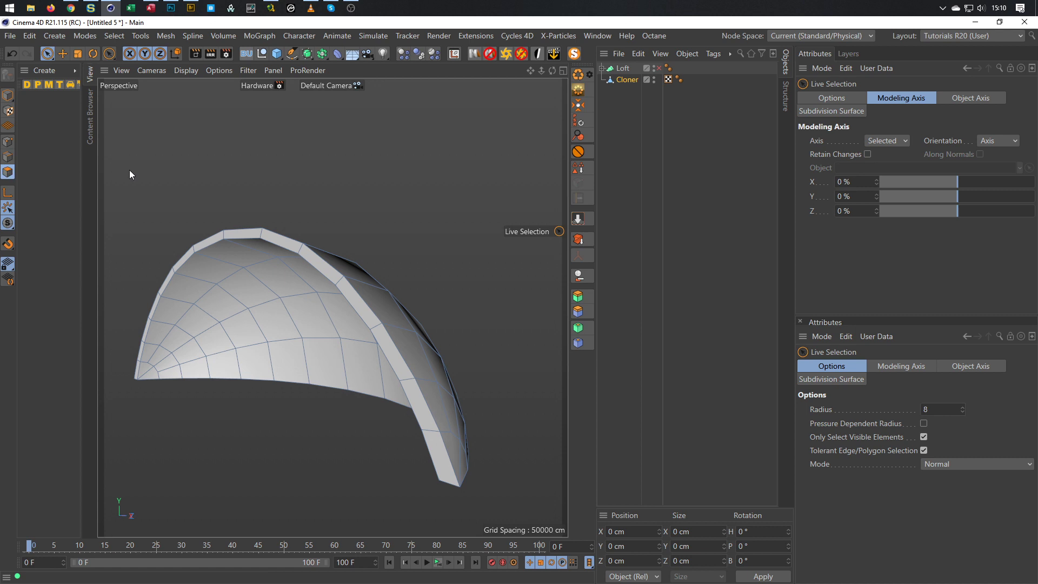
key(u)
key(n)
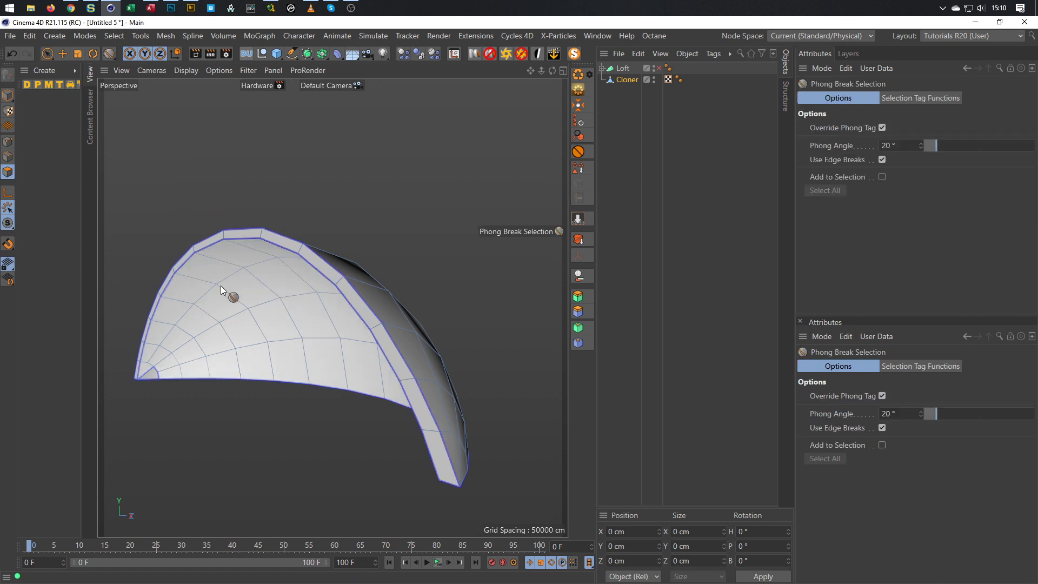
click(883, 128)
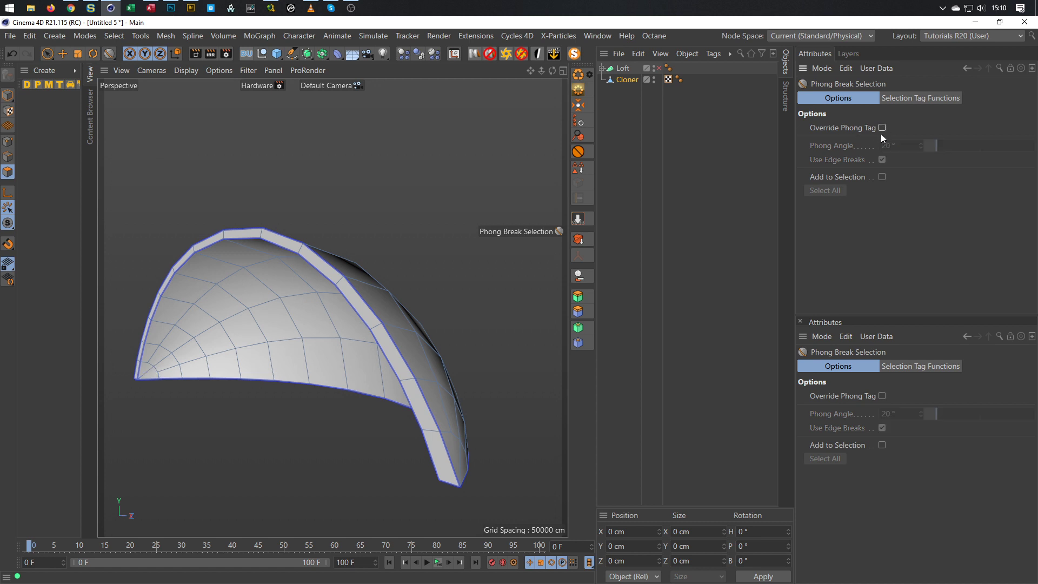
click(261, 327)
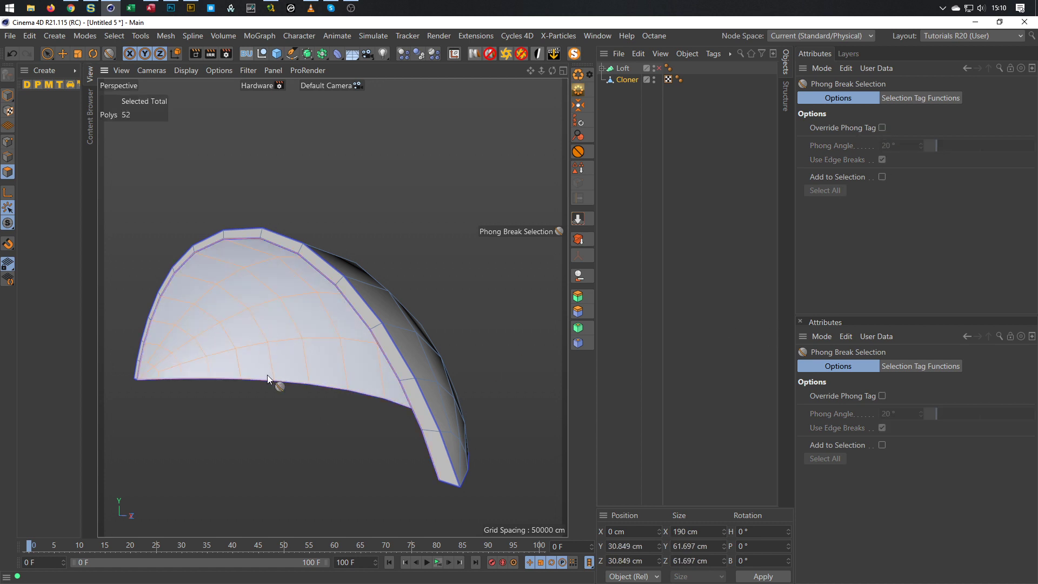
alt+drag(291, 506, 503, 184)
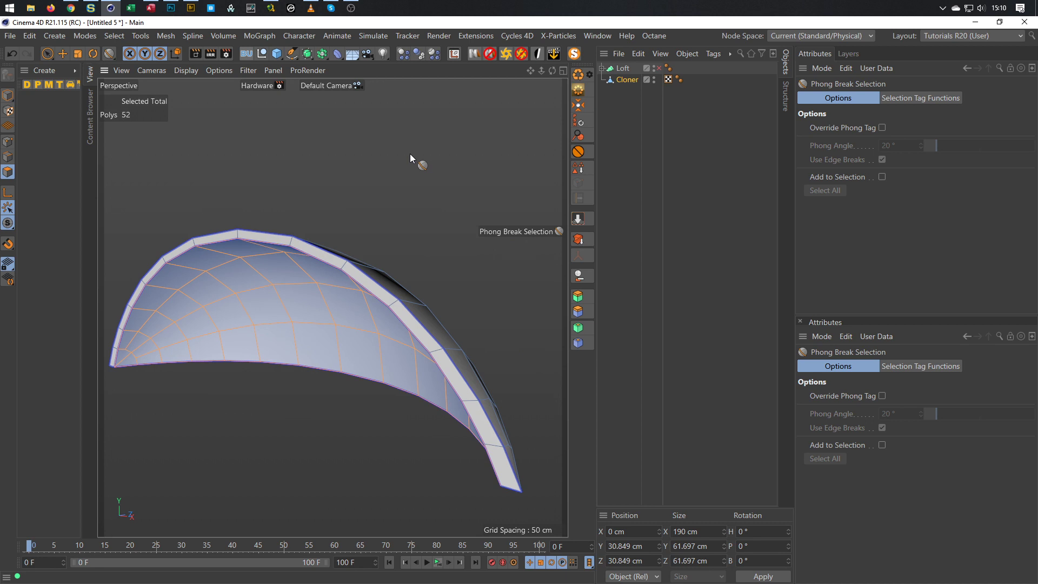
key(ctrl+c)
key(ctrl+v)
click(630, 92)
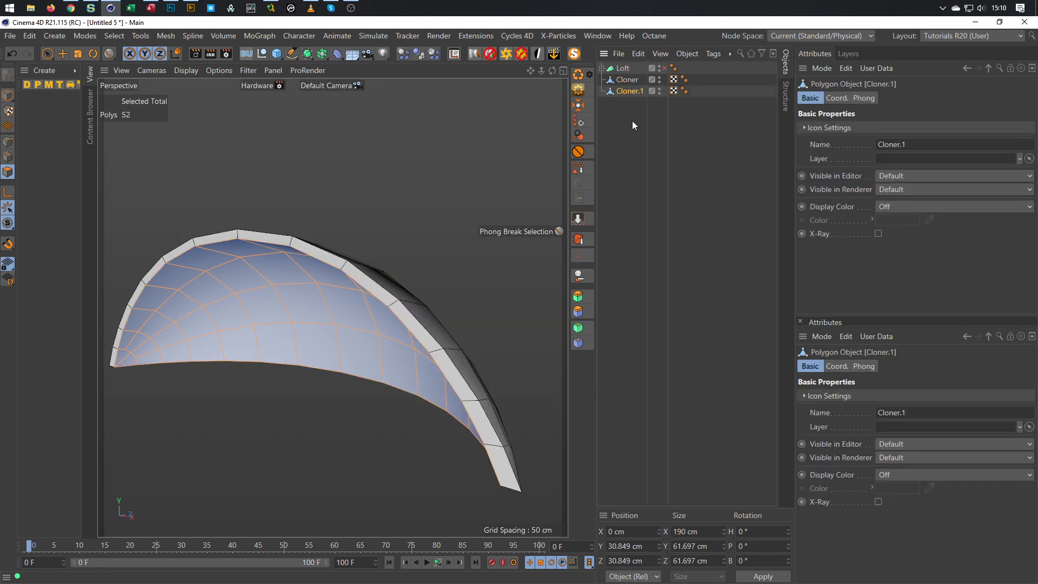
Switch from polygon editing to Model mode for the separated inner-surface object
click(7, 95)
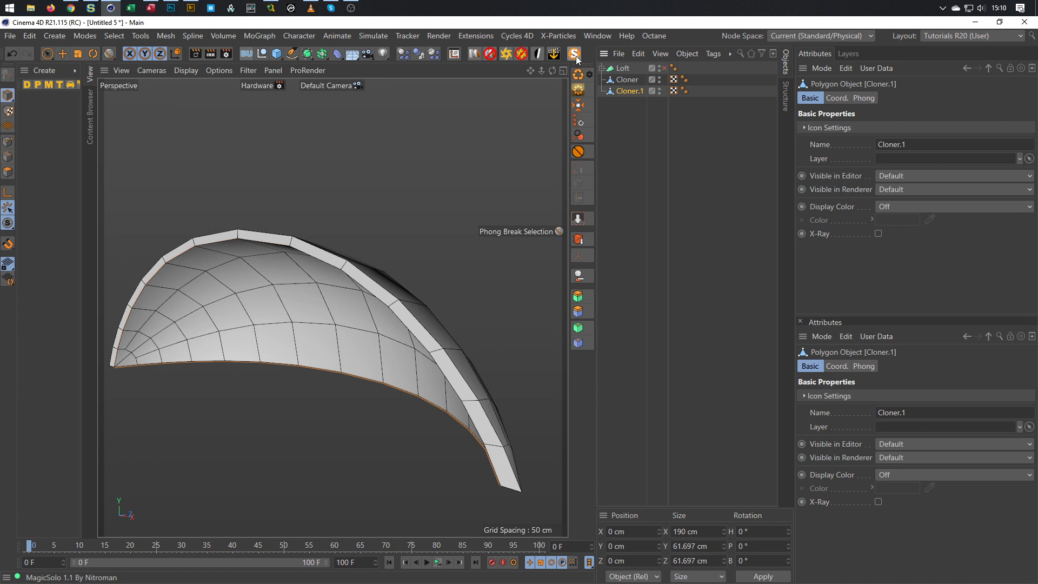
click(8, 223)
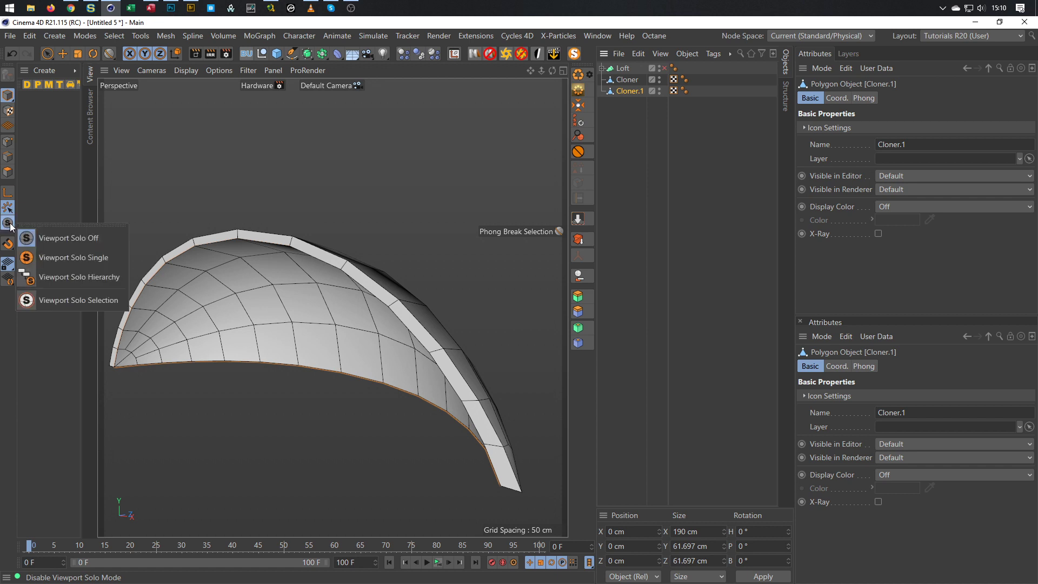
click(50, 259)
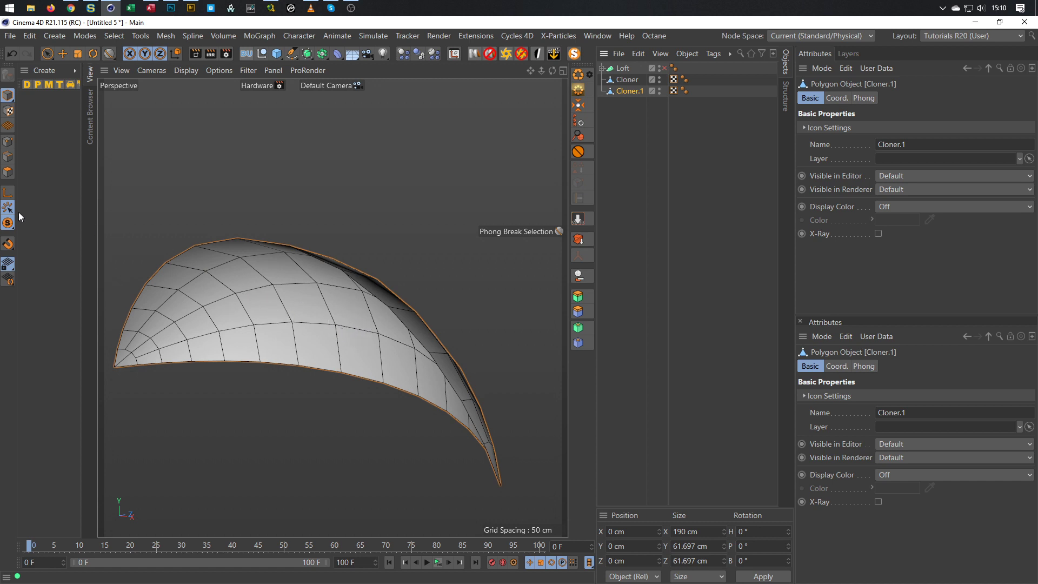
click(8, 223)
click(38, 238)
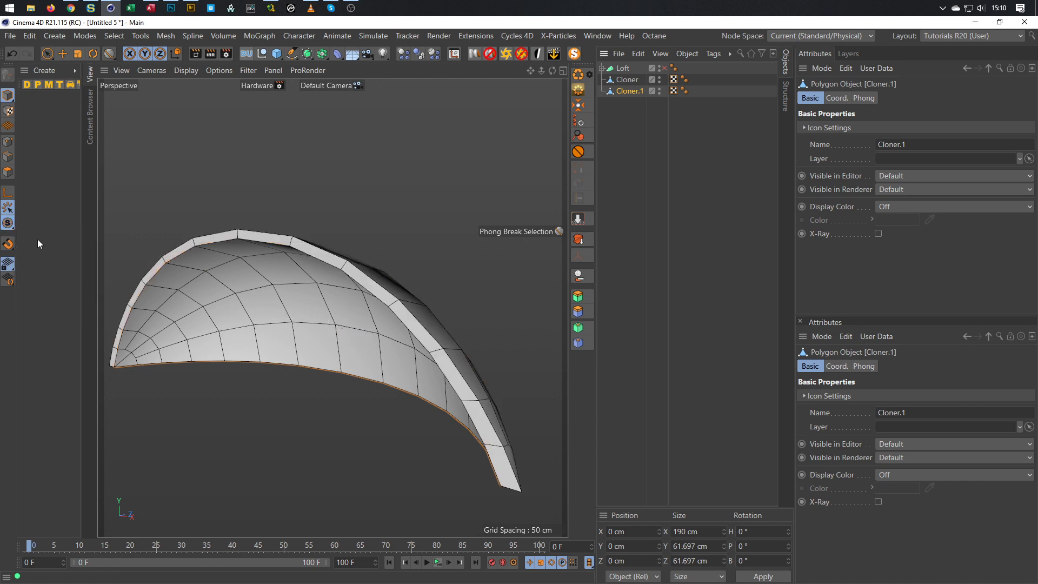
Isolate the separated inner-surface object Cloner.1 with MagicSolo
click(627, 79)
click(627, 91)
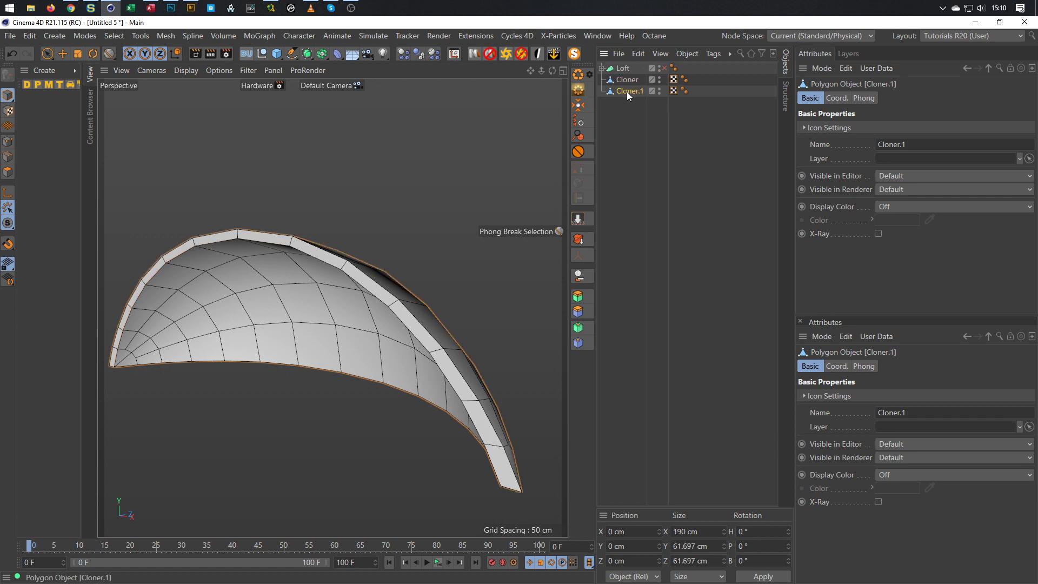
click(576, 55)
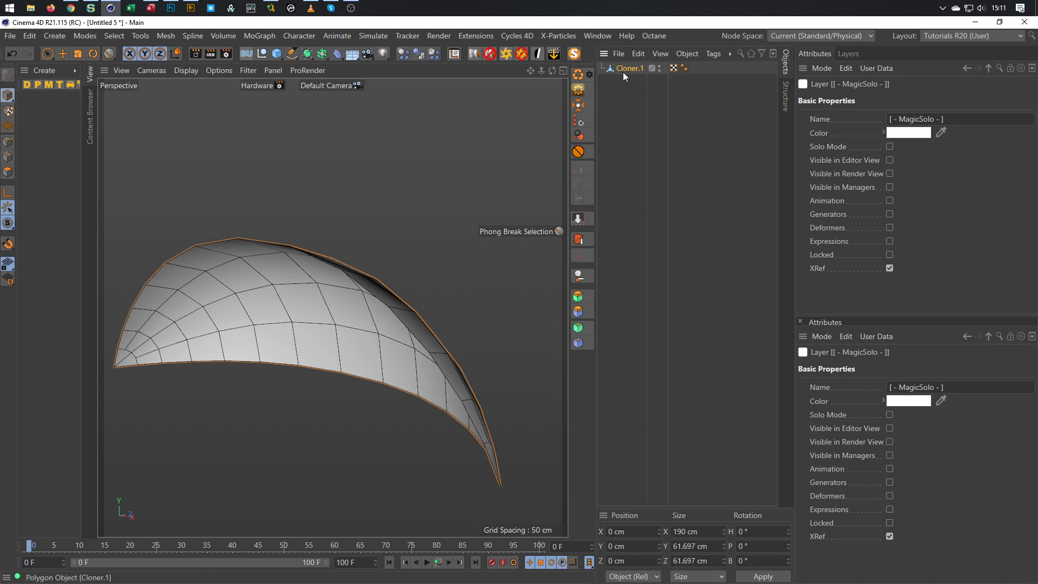
Duplicate the inner-surface object and scale the copy down uniformly to about 180.5 cm in X
alt+drag(358, 348, 379, 273)
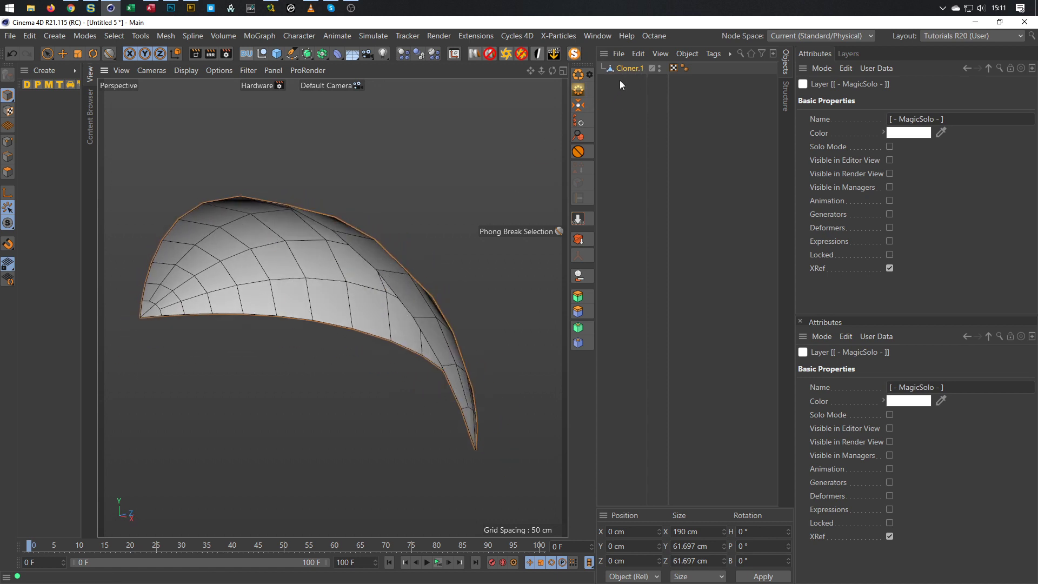
click(630, 69)
ctrl+drag(630, 70, 616, 113)
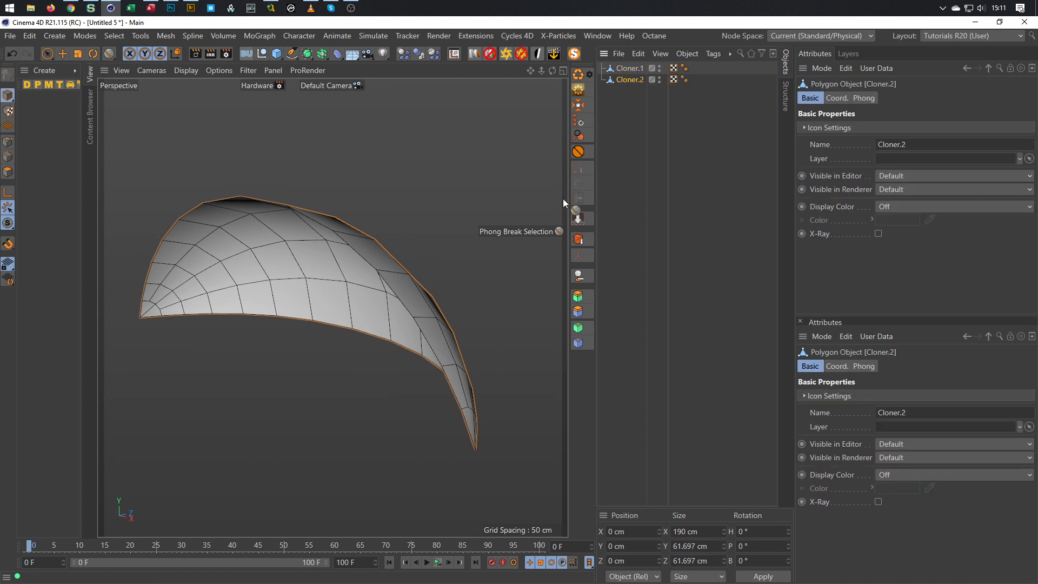
key(t)
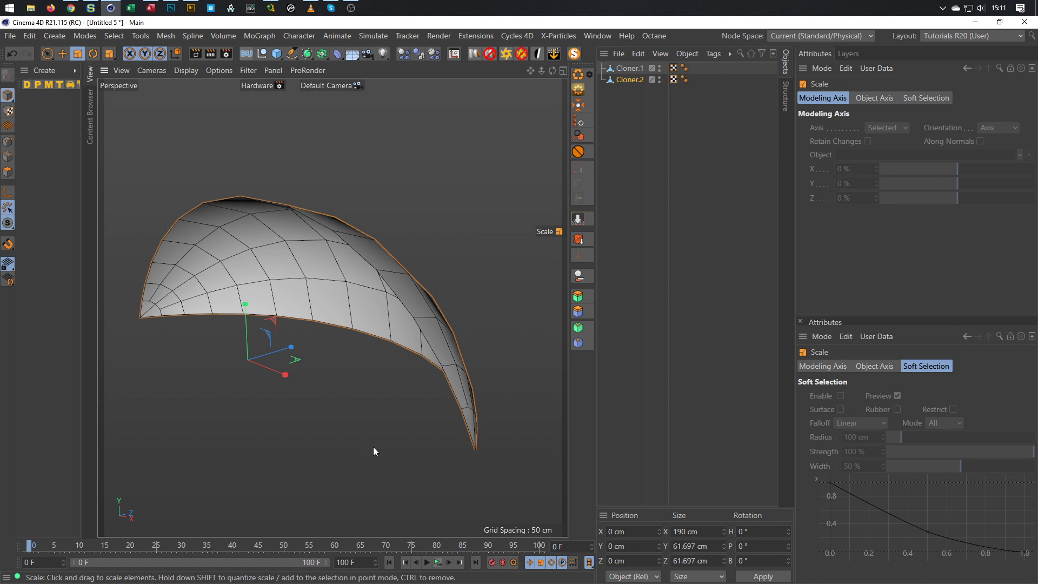
drag(371, 446, 356, 454)
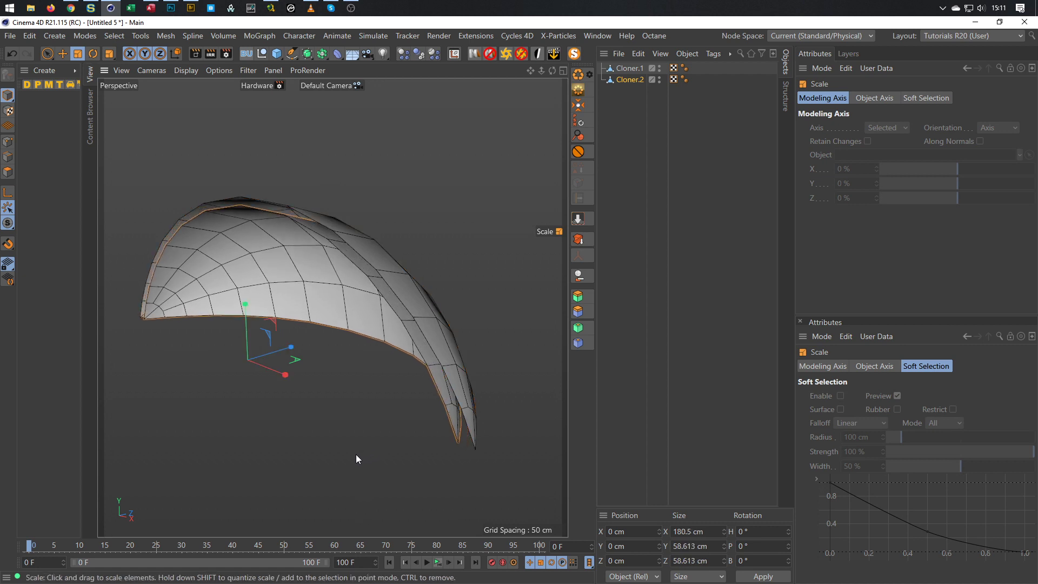
Merge both surfaces into one polygon object and bridge their upright arch border edge loops with polygons using Stitch and Sew
ctrl+click(629, 68)
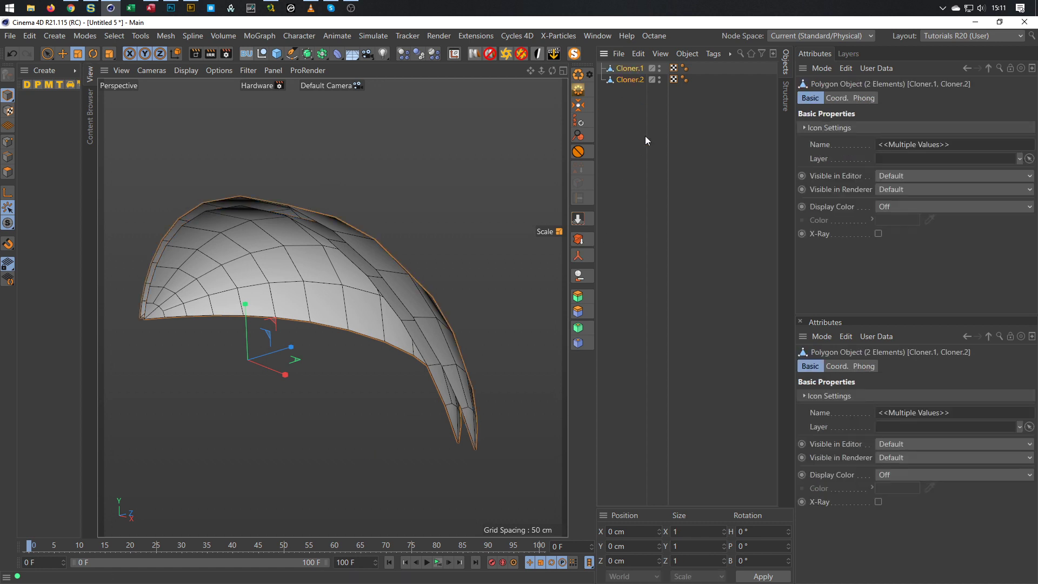
click(579, 255)
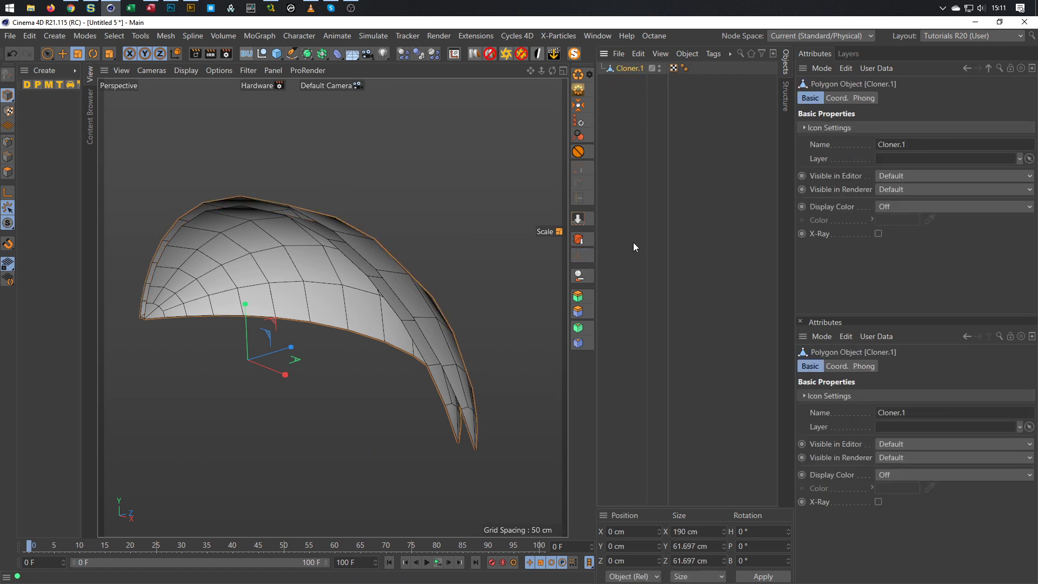
click(11, 157)
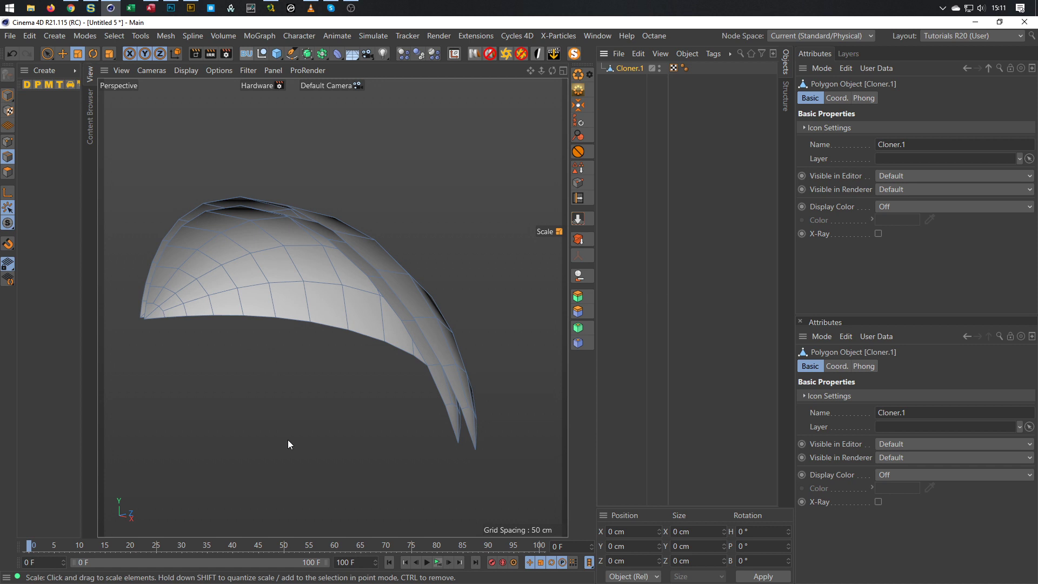
key(e)
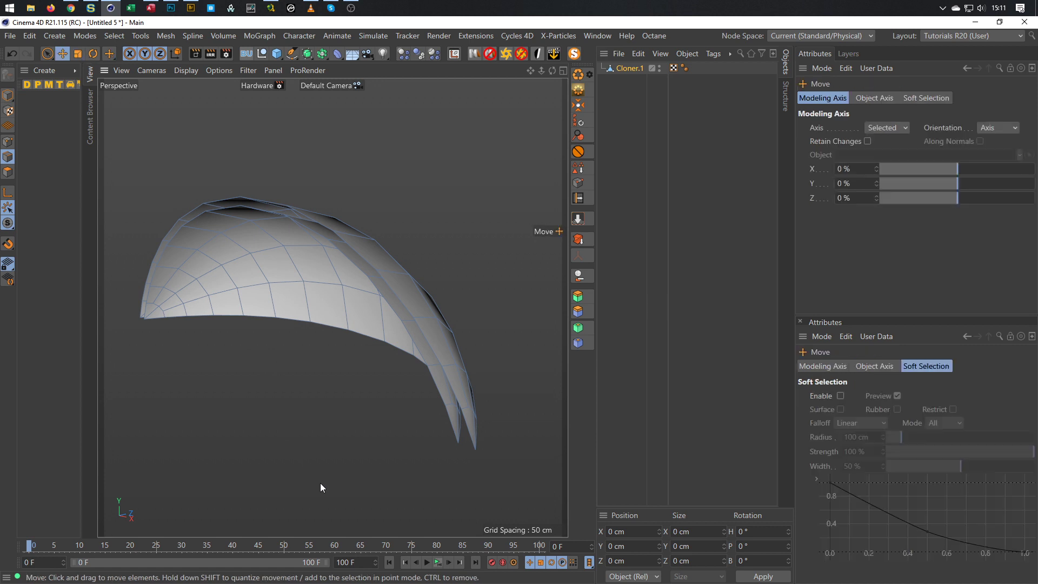
click(448, 426)
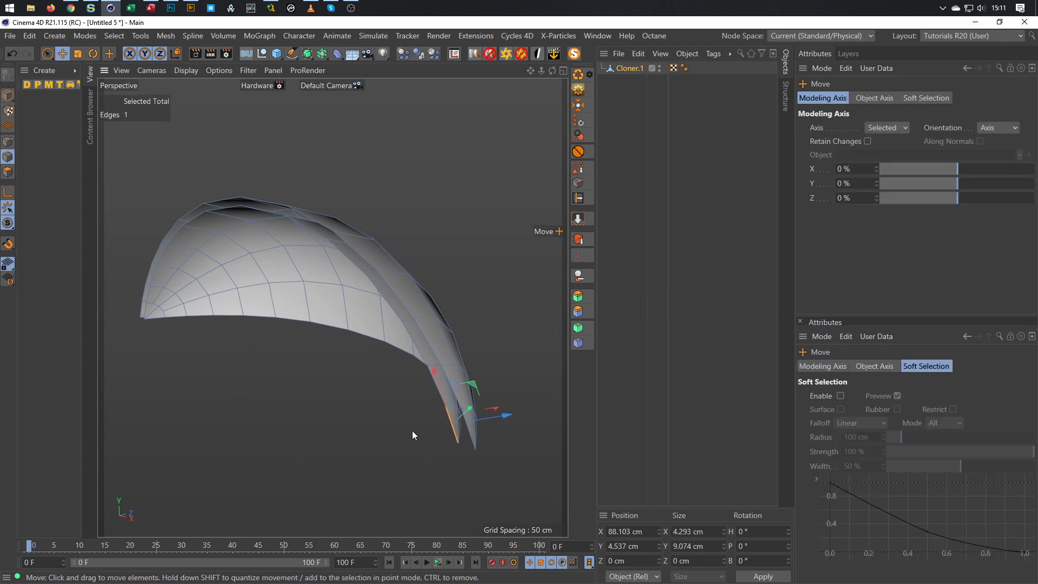
double_click(146, 311)
shift+click(143, 312)
shift+double_click(468, 426)
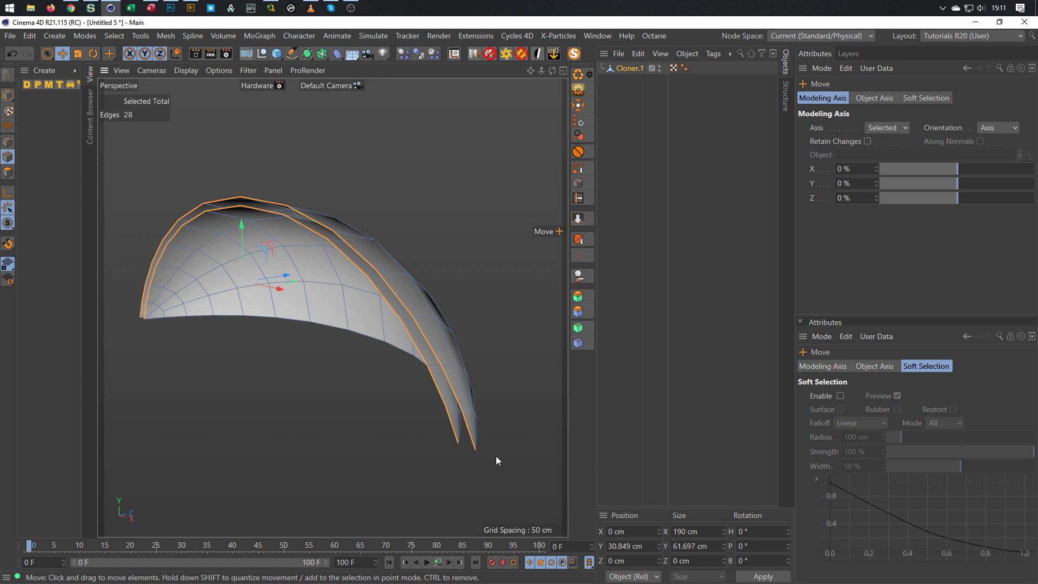
key(m)
key(p)
shift+drag(458, 440, 483, 465)
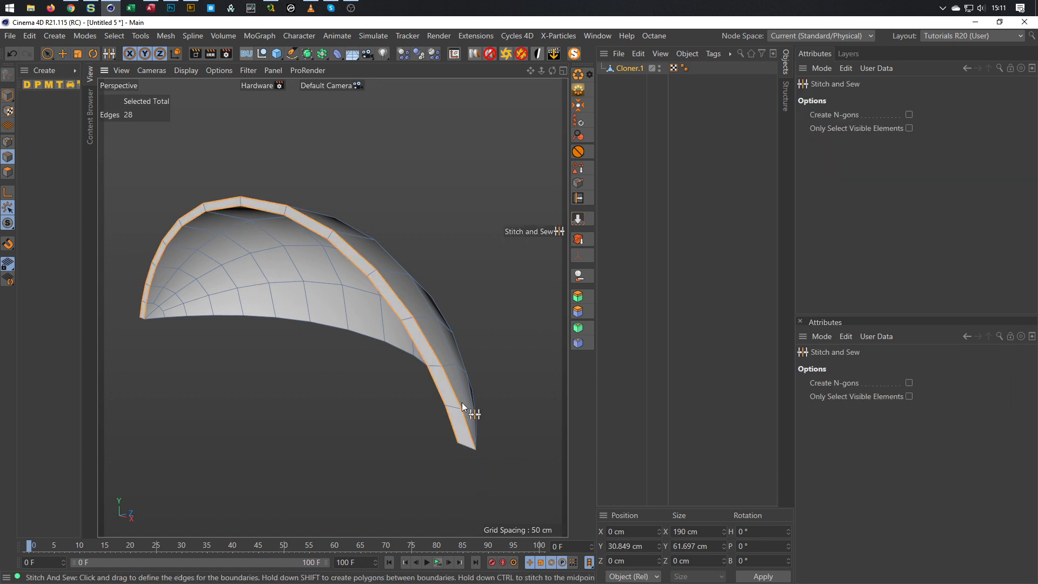
Select both edge loops along the new shell's flat lower border, bridge them with Stitch and Sew, and clear the selection
alt+drag(453, 384, 364, 404)
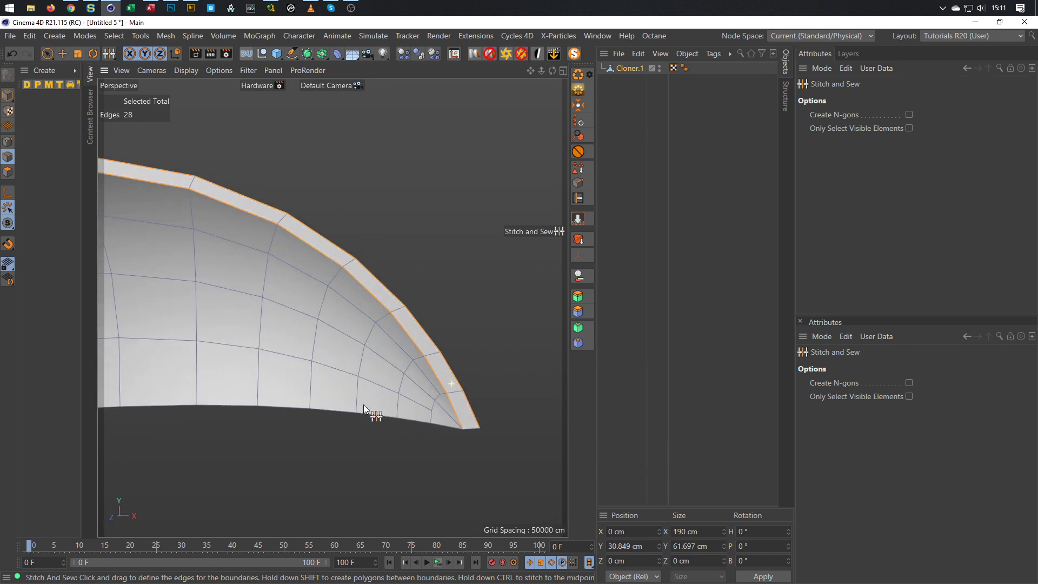
key(e)
click(443, 424)
alt+drag(365, 394, 203, 308)
double_click(287, 335)
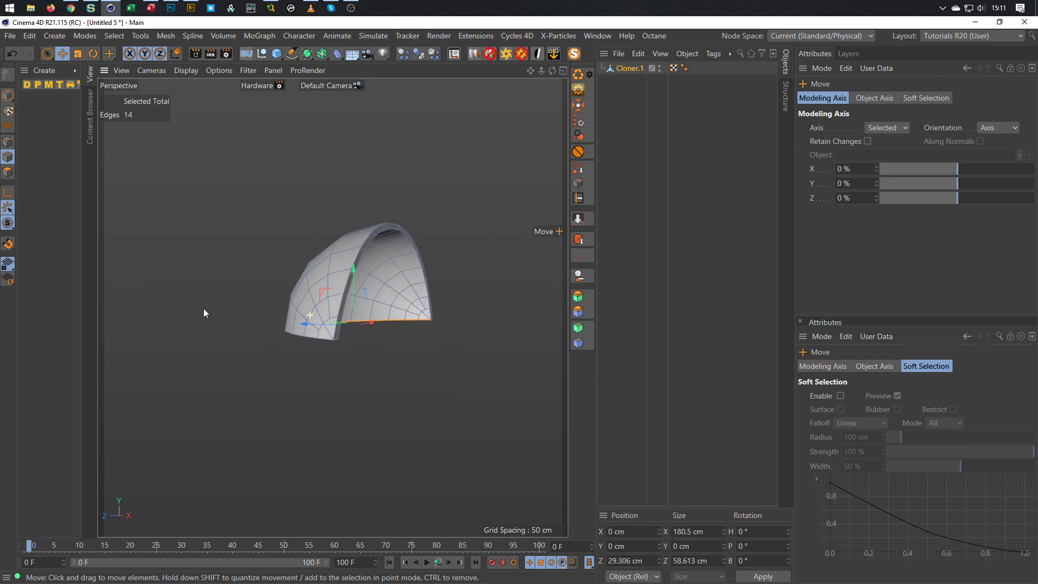
shift+click(323, 337)
alt+drag(336, 287, 290, 347)
shift+double_click(311, 368)
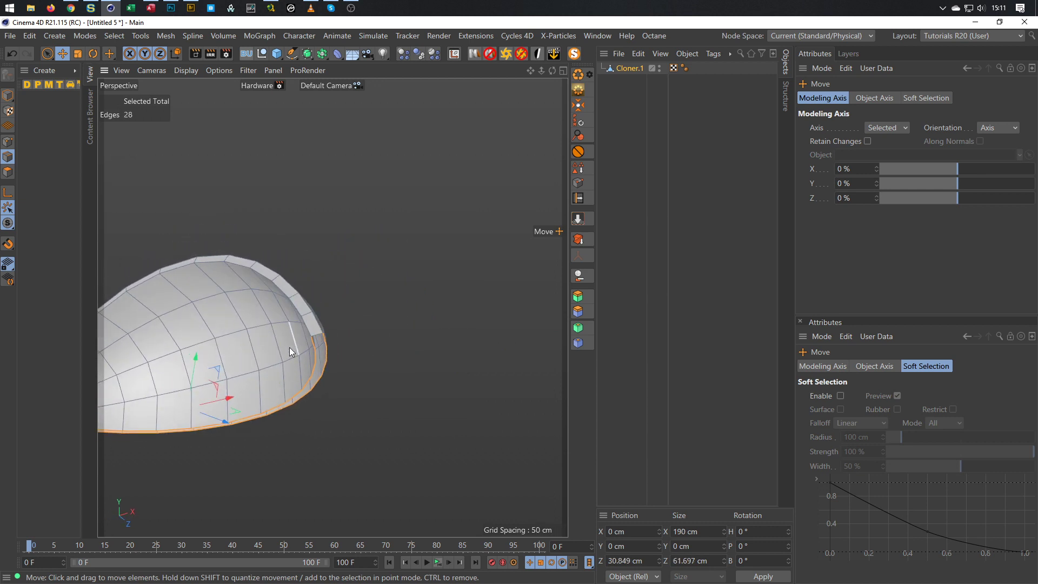
alt+right_drag(290, 347, 339, 333)
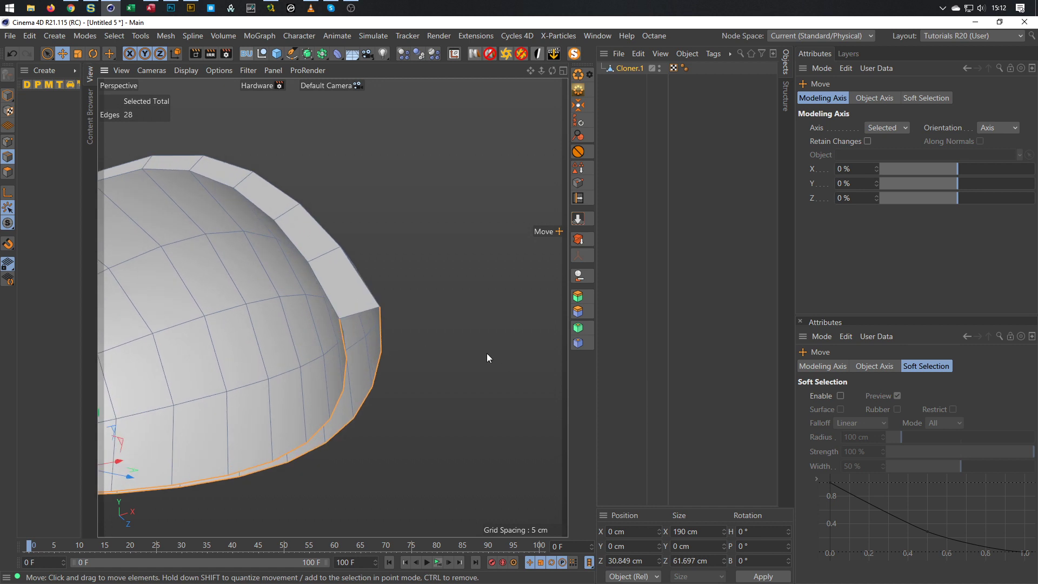
key(m)
key(p)
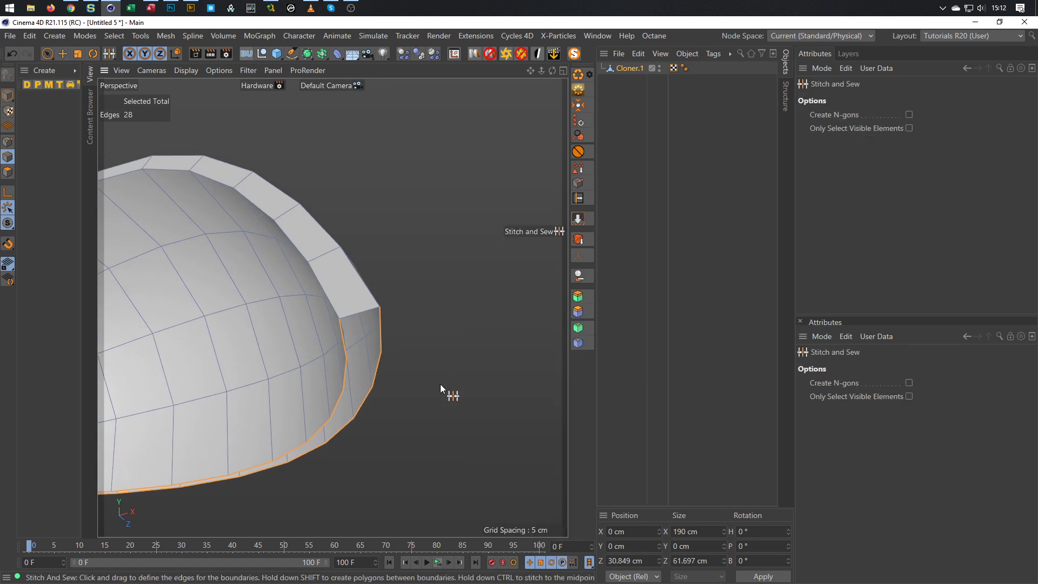
drag(346, 359, 380, 303)
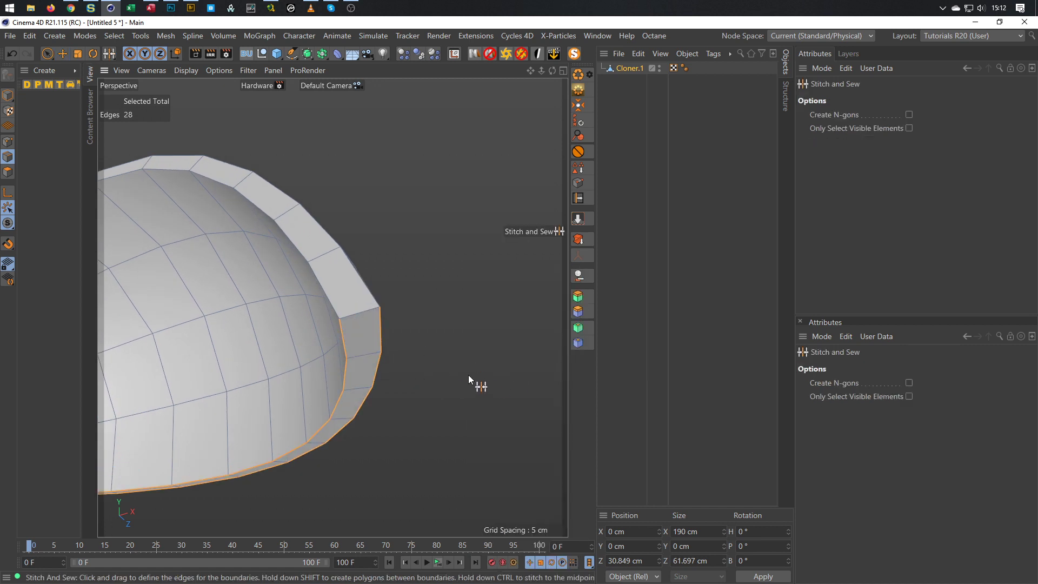
key(9)
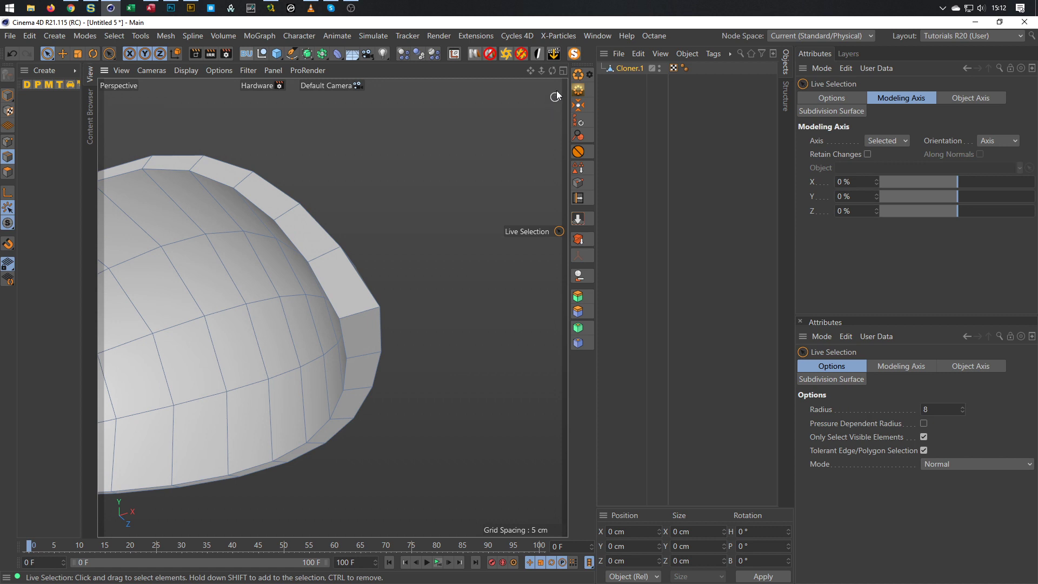
End the MagicSolo isolation and inspect how the new shell nests inside the outer one
alt+click(577, 75)
alt+drag(376, 264, 398, 266)
alt+drag(333, 289, 449, 270)
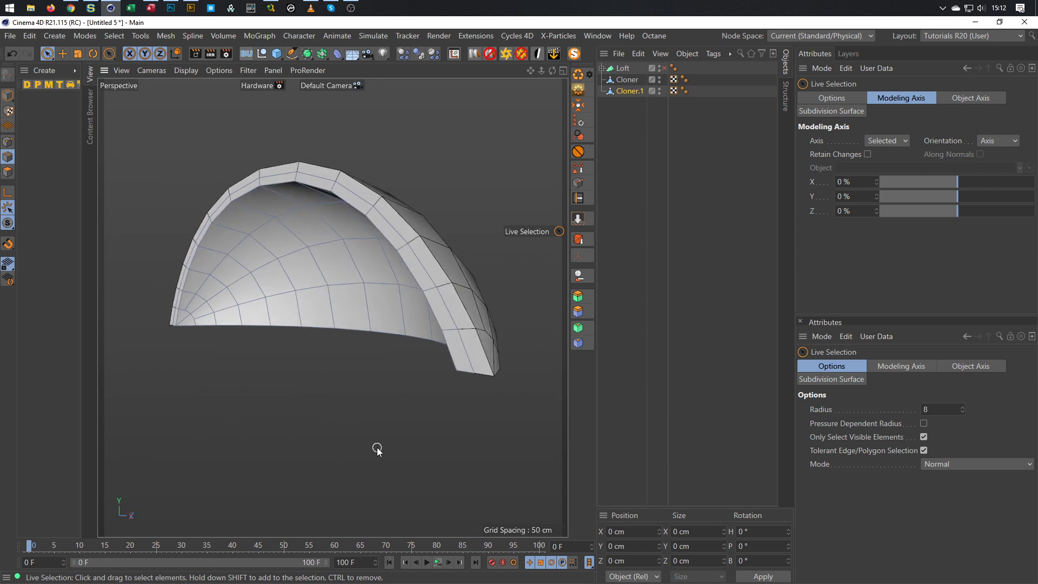
middle_click(377, 451)
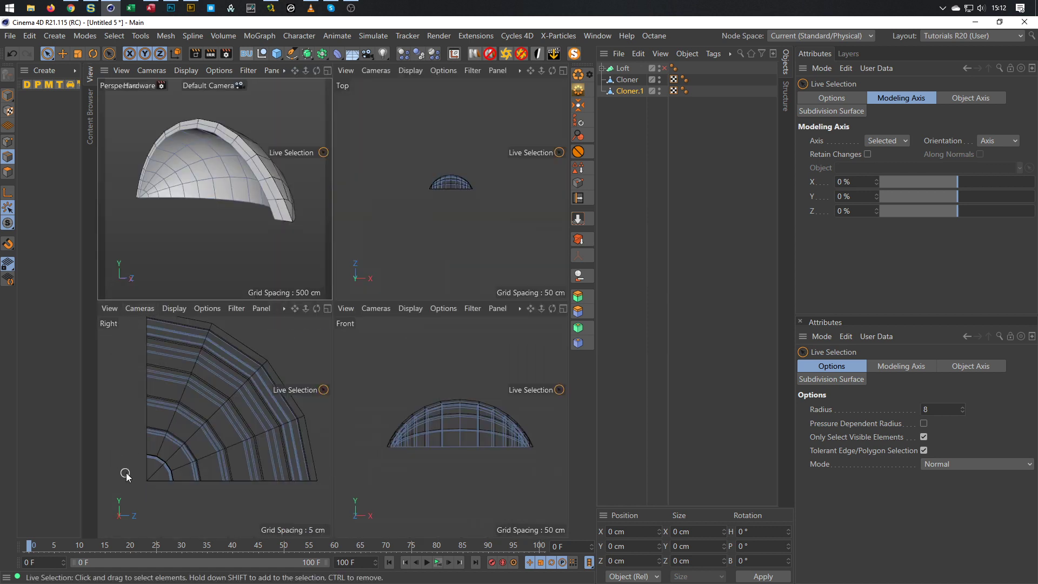
middle_click(233, 240)
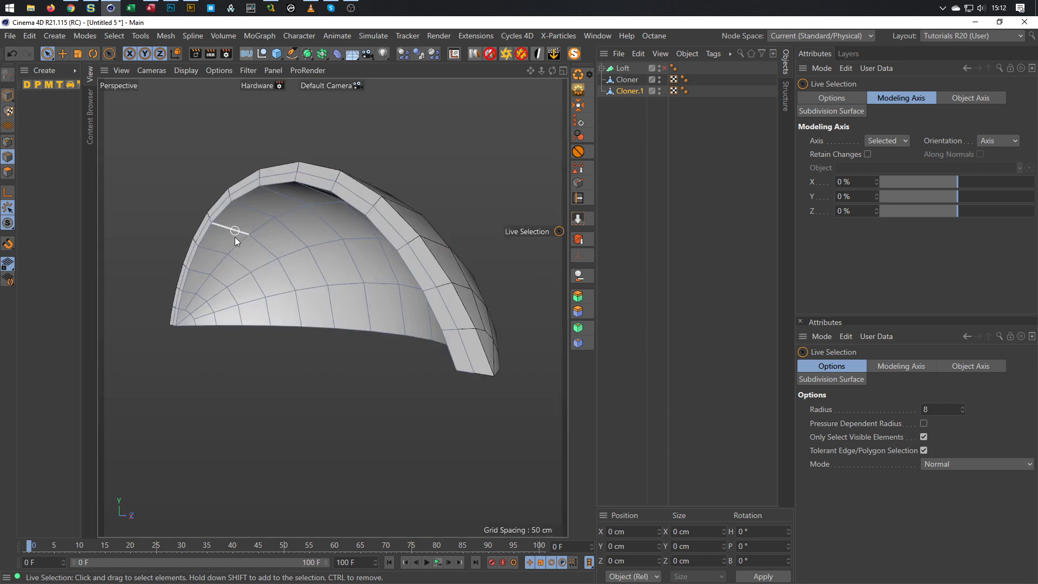
alt+drag(274, 231, 298, 227)
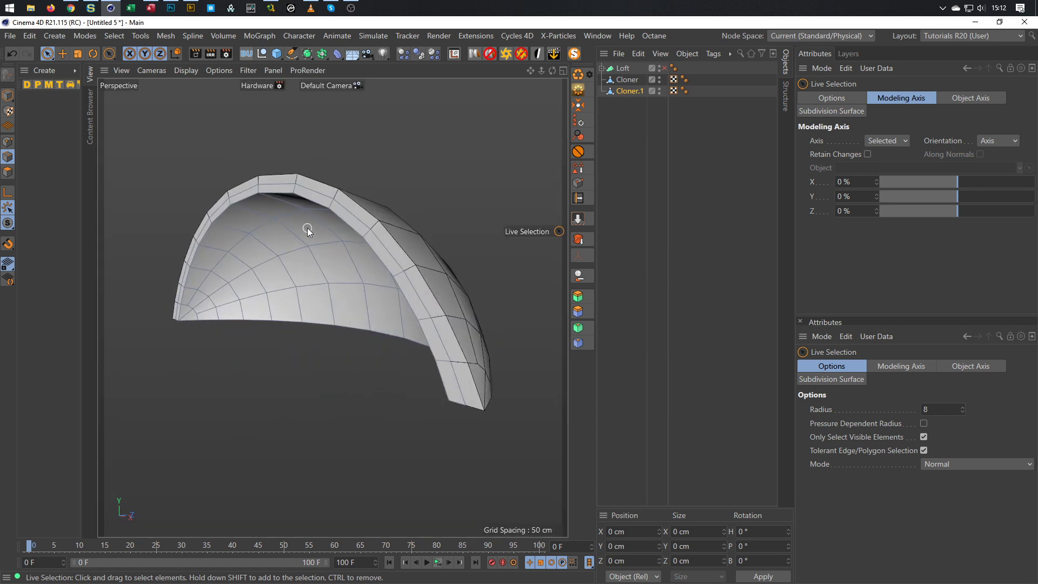
Select the inner-surface polygons of Cloner.1 with Phong Break Selection and split them into a separate polygon object
click(627, 90)
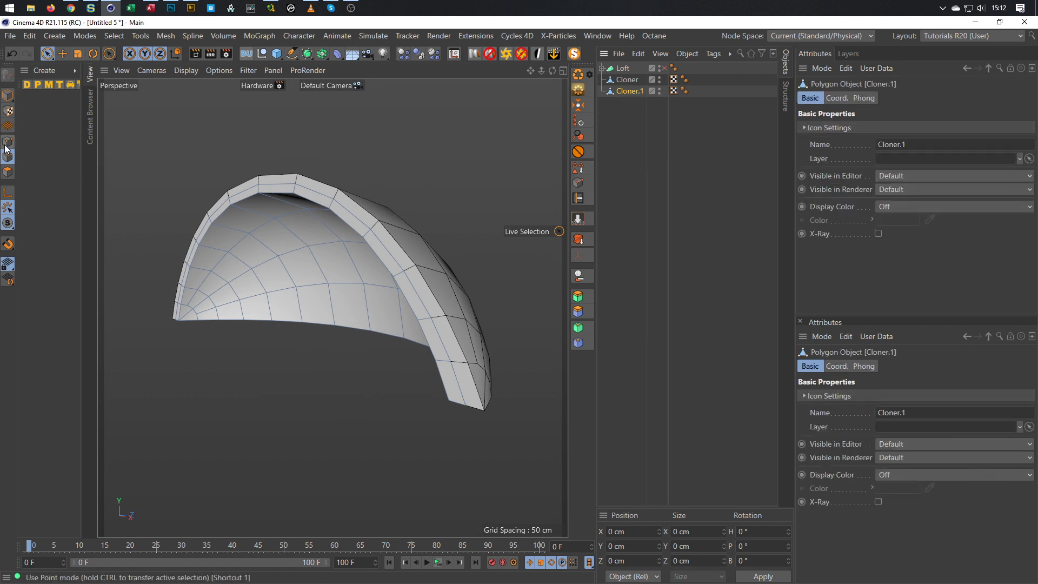
click(8, 172)
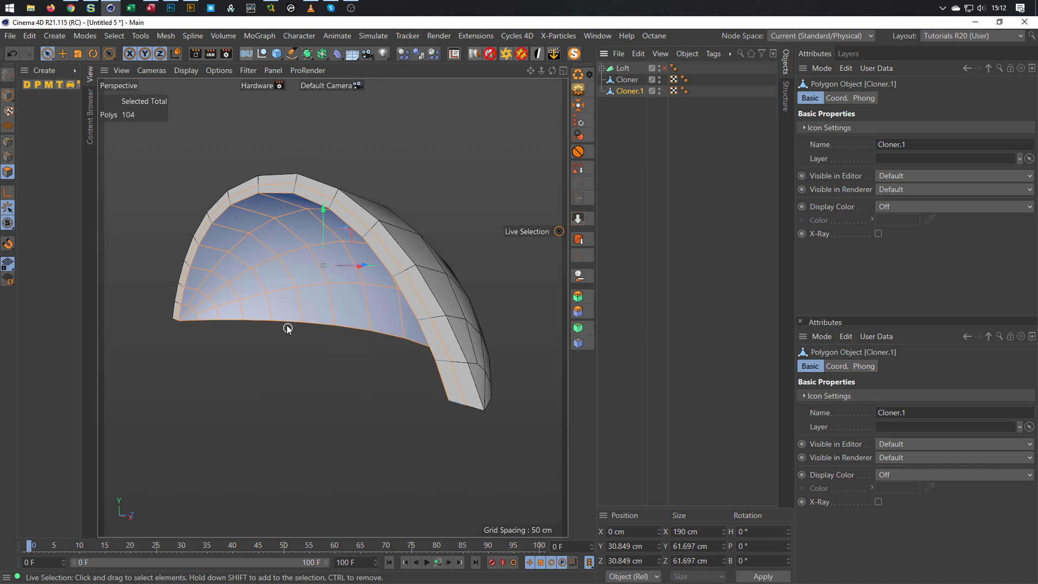
right_click(248, 362)
click(265, 323)
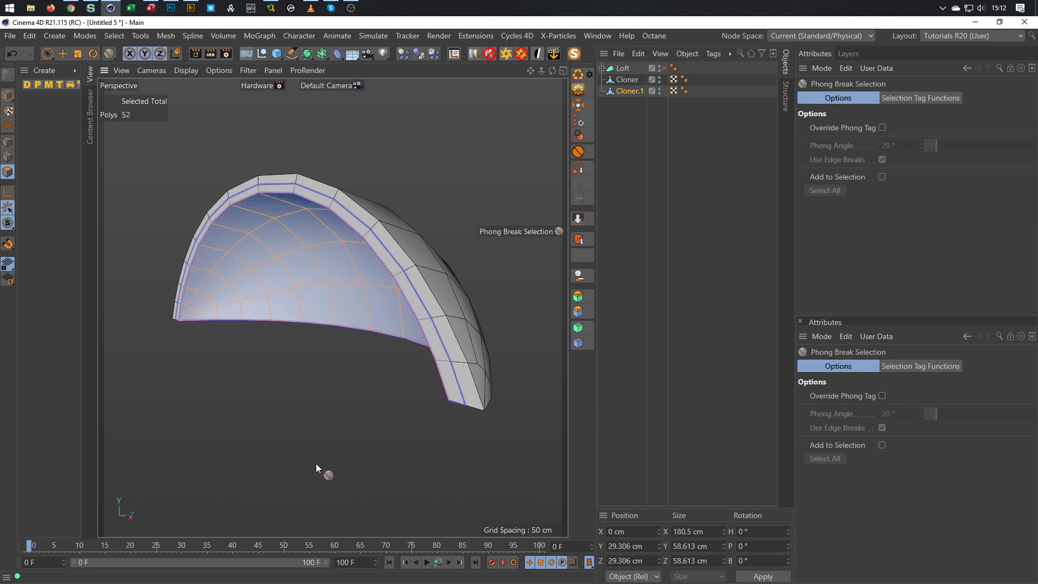
right_click(481, 482)
click(519, 400)
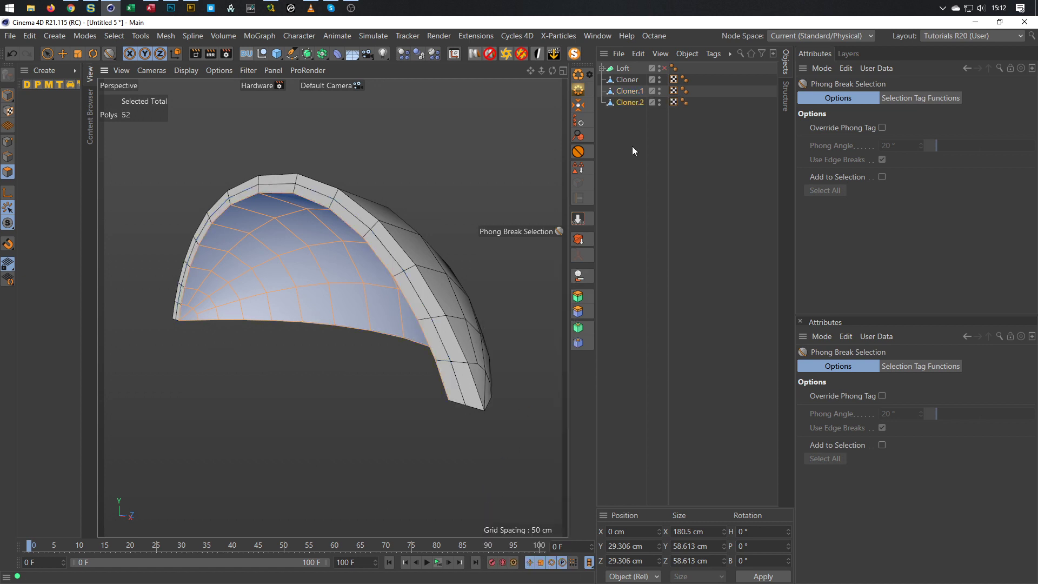
Isolate the newly split inner surface with MagicSolo and switch to Model mode
click(629, 102)
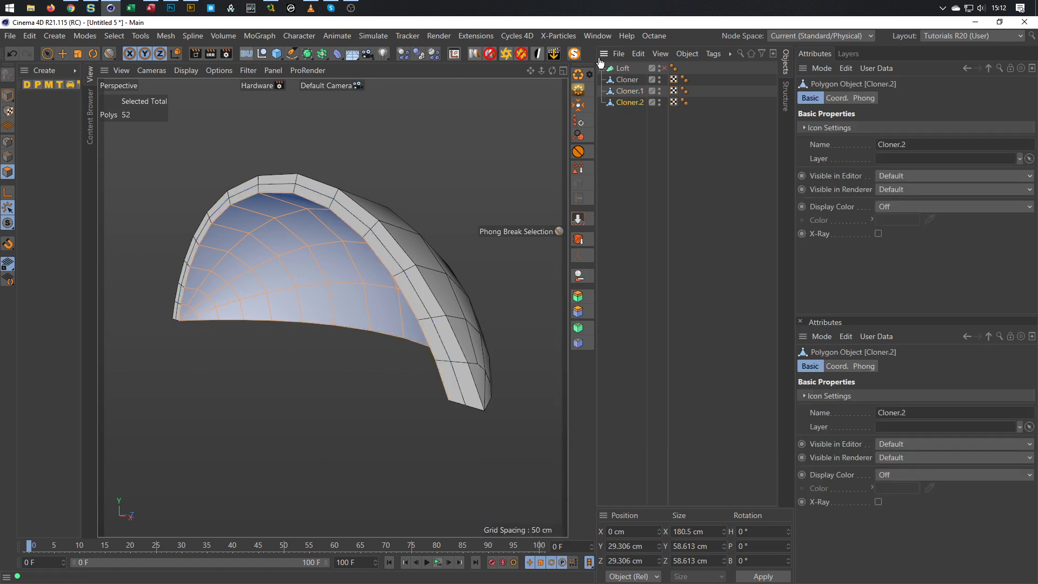
click(575, 54)
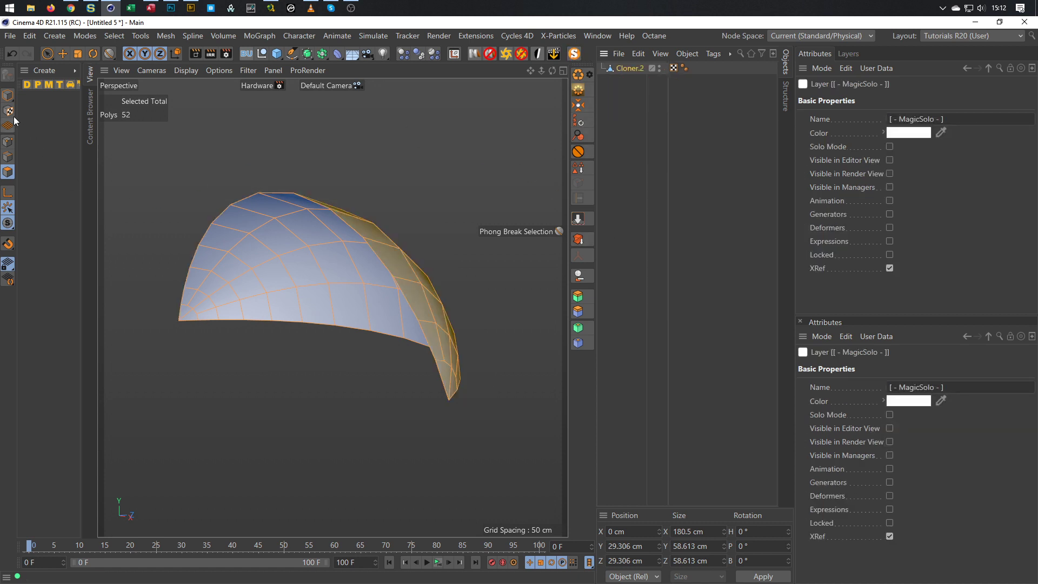
click(8, 95)
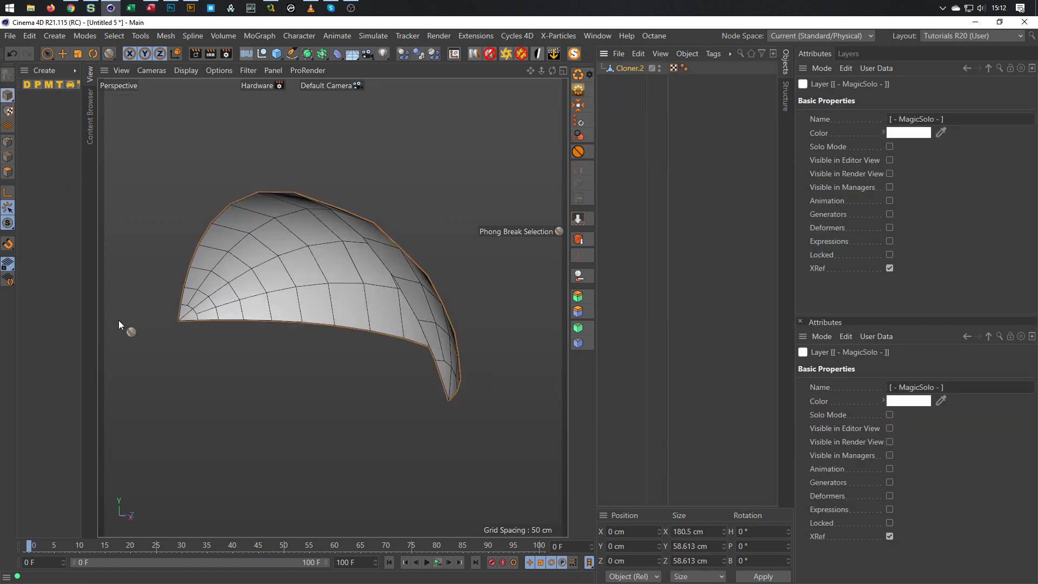
Duplicate Cloner.2, scale the copy to 95 %, and merge both surfaces into one polygon object
key(t)
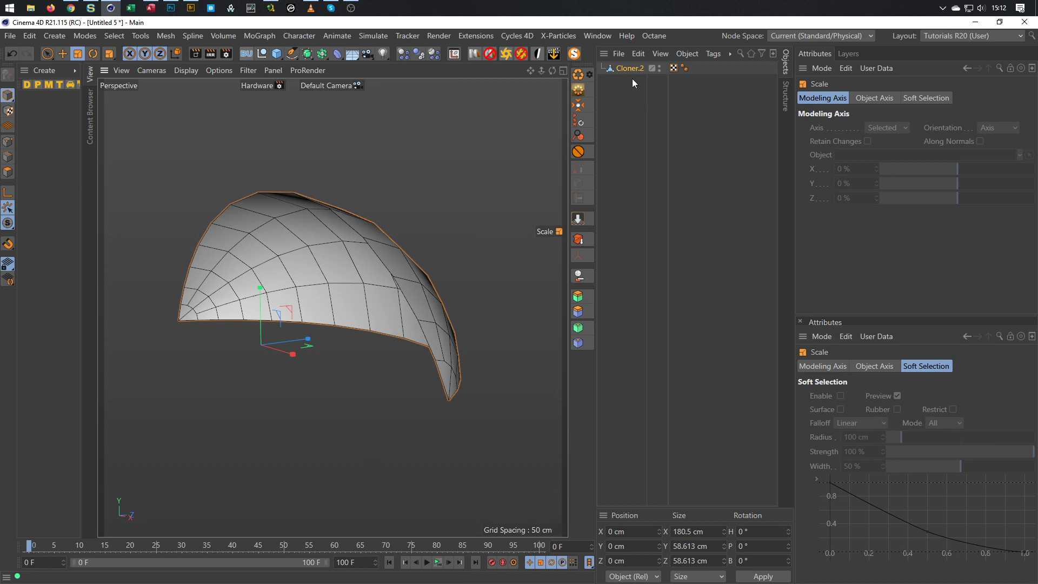
ctrl+drag(629, 68, 625, 164)
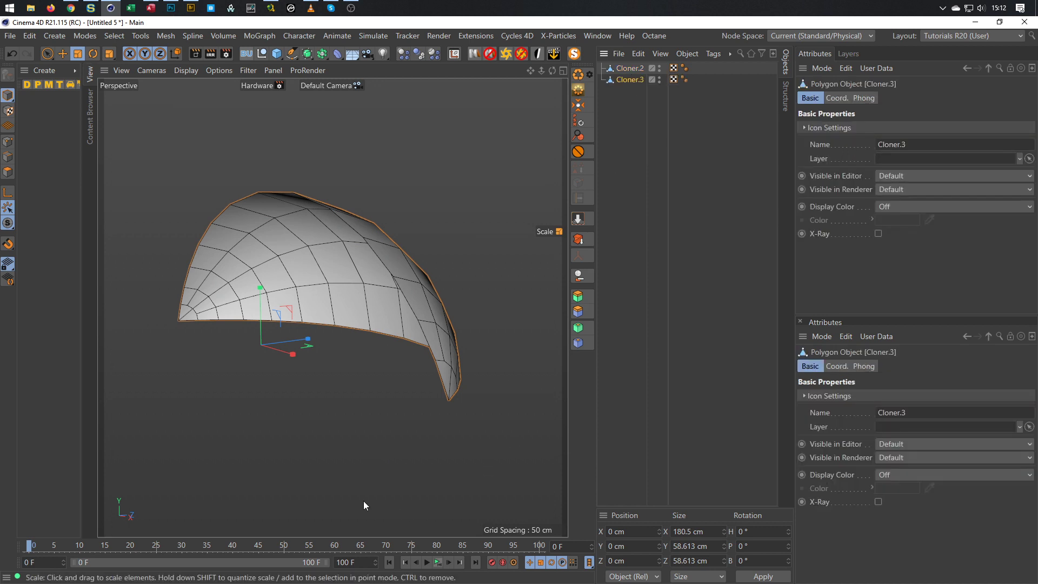
drag(414, 444, 399, 450)
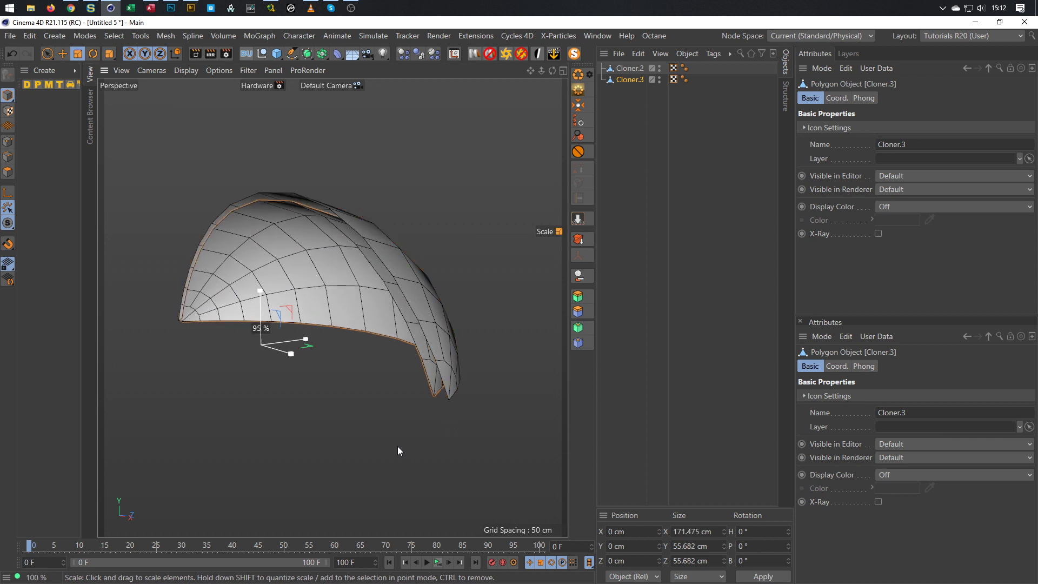
drag(615, 108, 622, 73)
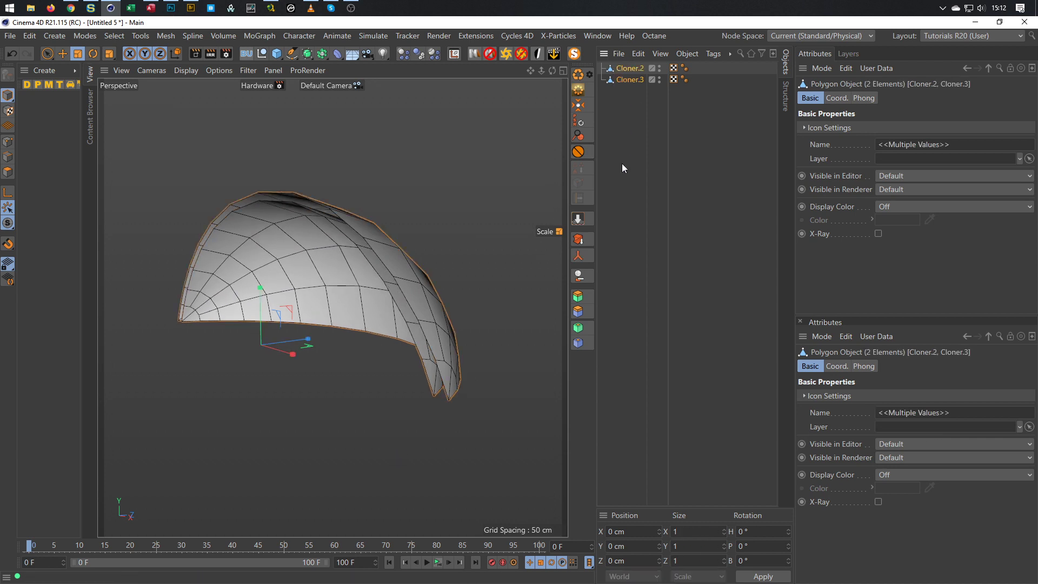
click(579, 255)
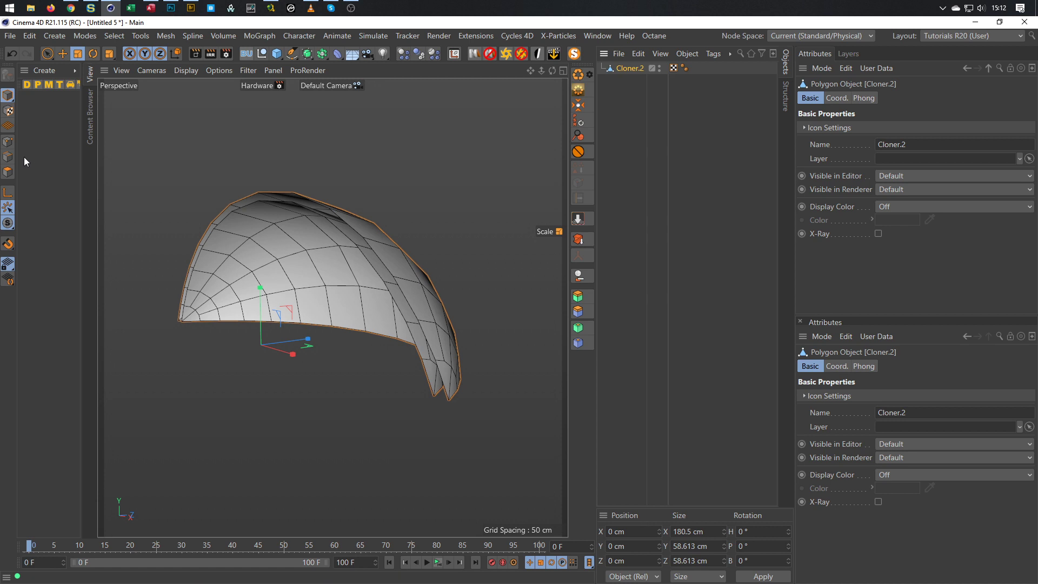
Select the inner and outer edge loops along the merged shell's flat lower border and bridge them with Stitch and Sew
click(8, 157)
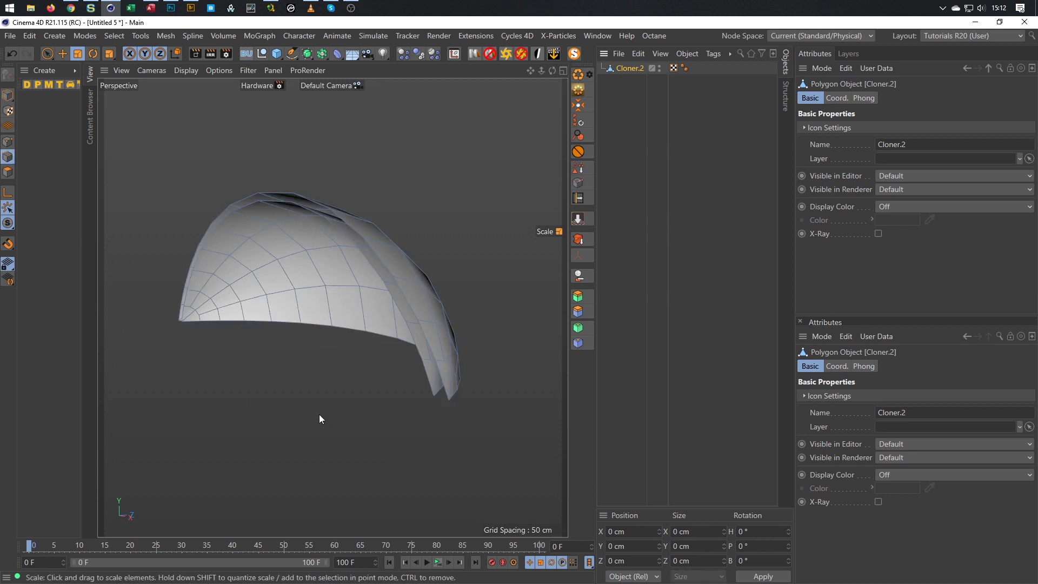
key(e)
alt+drag(427, 338, 371, 355)
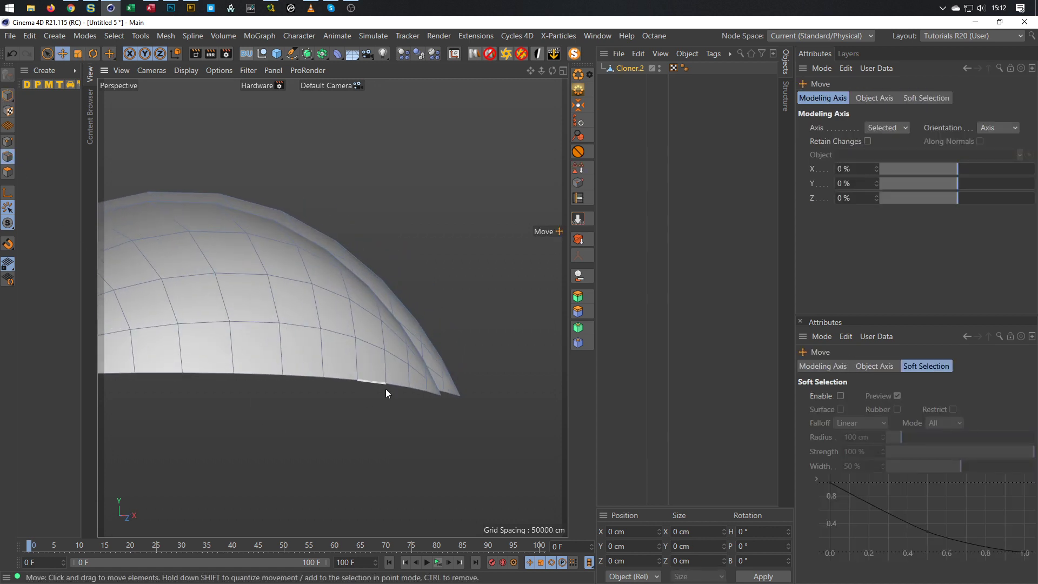
click(426, 392)
alt+drag(358, 326, 413, 301)
double_click(122, 327)
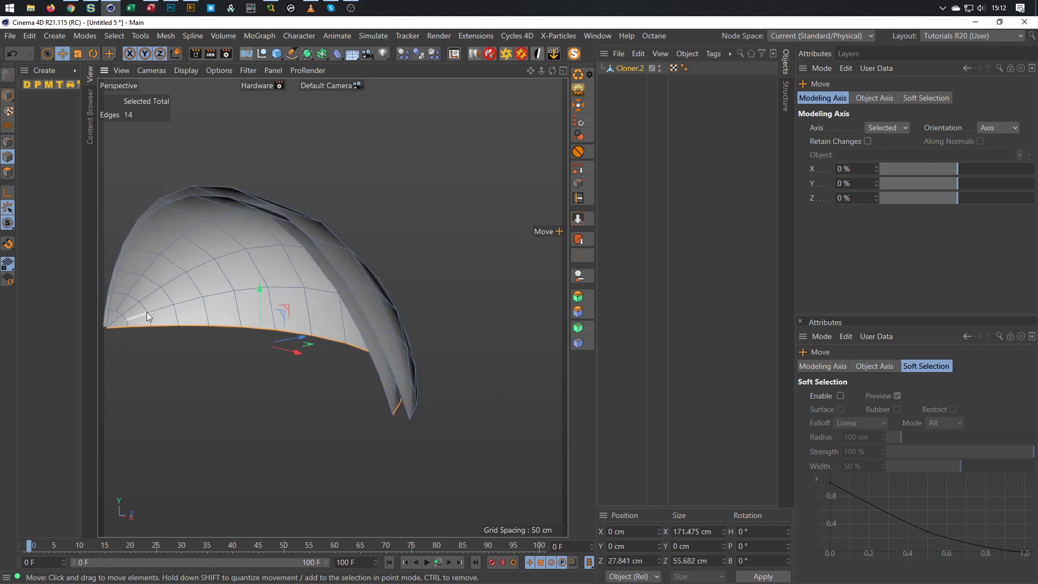
shift+click(416, 415)
mouse_move(273, 353)
alt+mouse_down()
mouse_move(371, 343)
mouse_move(307, 340)
mouse_move(267, 355)
mouse_move(261, 369)
alt+mouse_up()
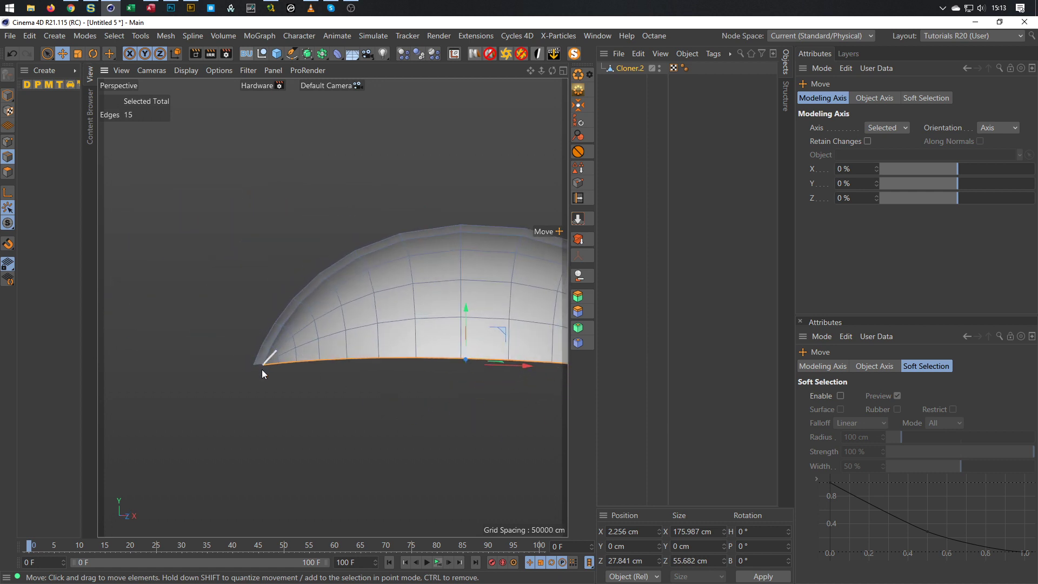
shift+double_click(260, 363)
alt+drag(376, 339, 389, 369)
scroll(446, 339, up, 6)
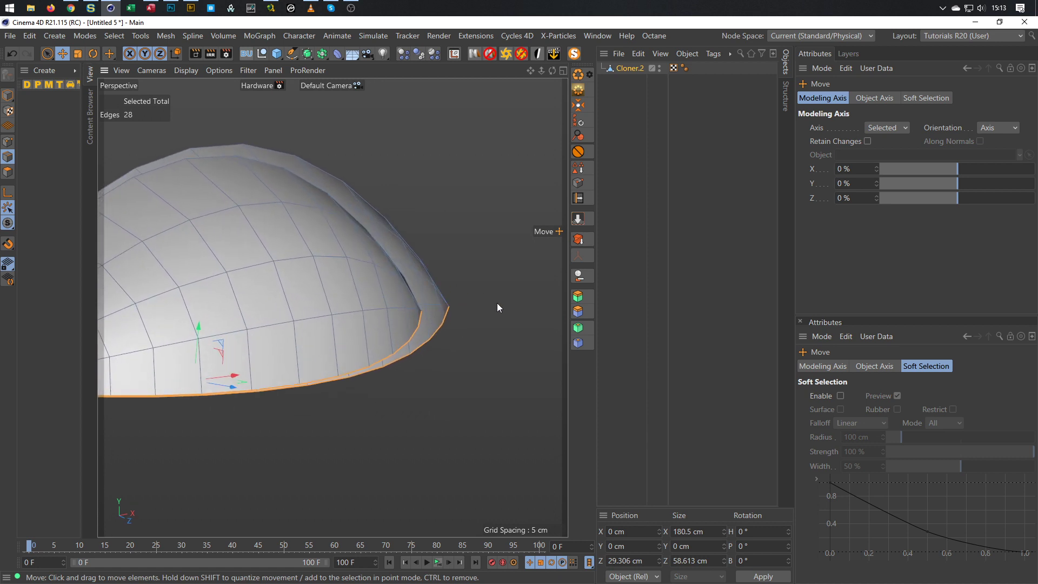
key(m)
key(p)
alt+drag(423, 309, 431, 274)
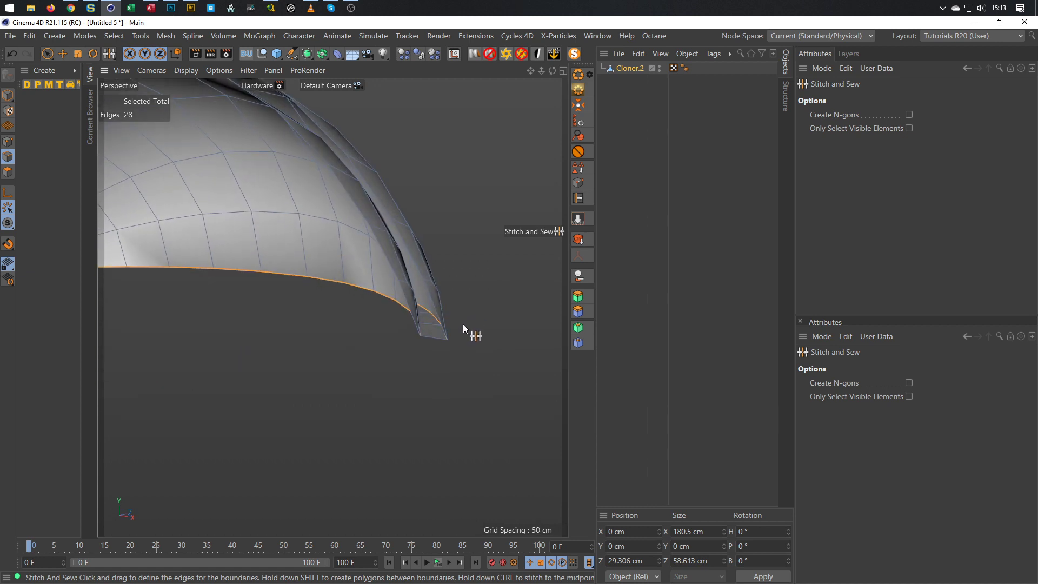
Select the inner and outer edge loops along the shell's arched border, bridge them with Stitch and Sew, and clear the selection
key(e)
click(436, 309)
alt+drag(436, 309, 196, 293)
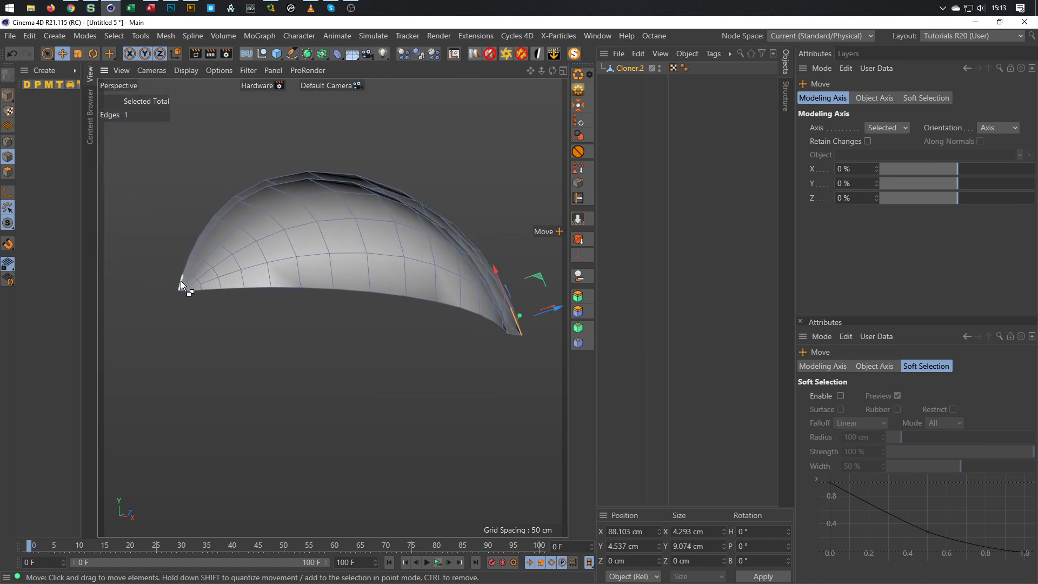
double_click(179, 282)
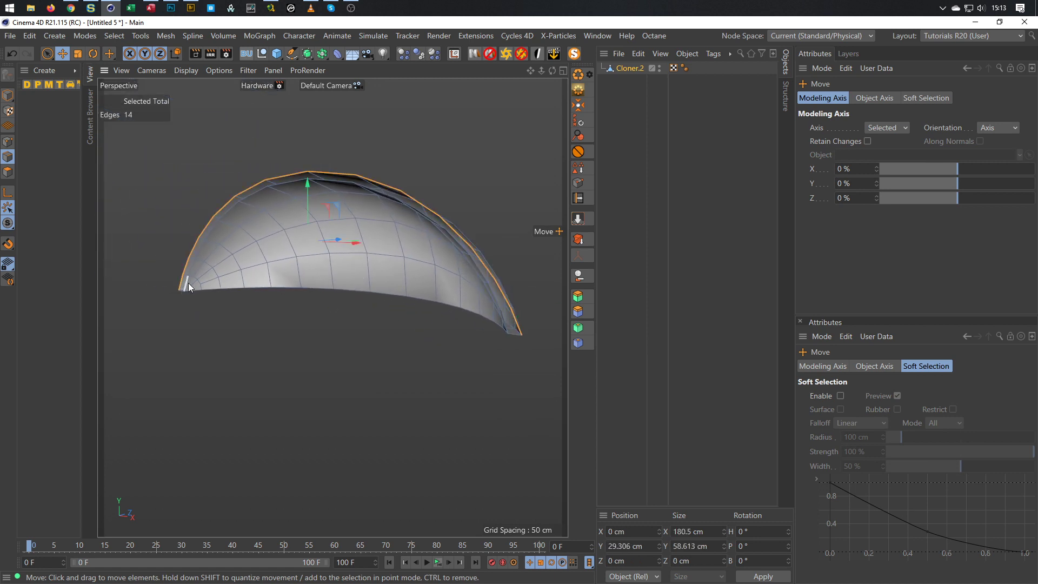
shift+double_click(507, 327)
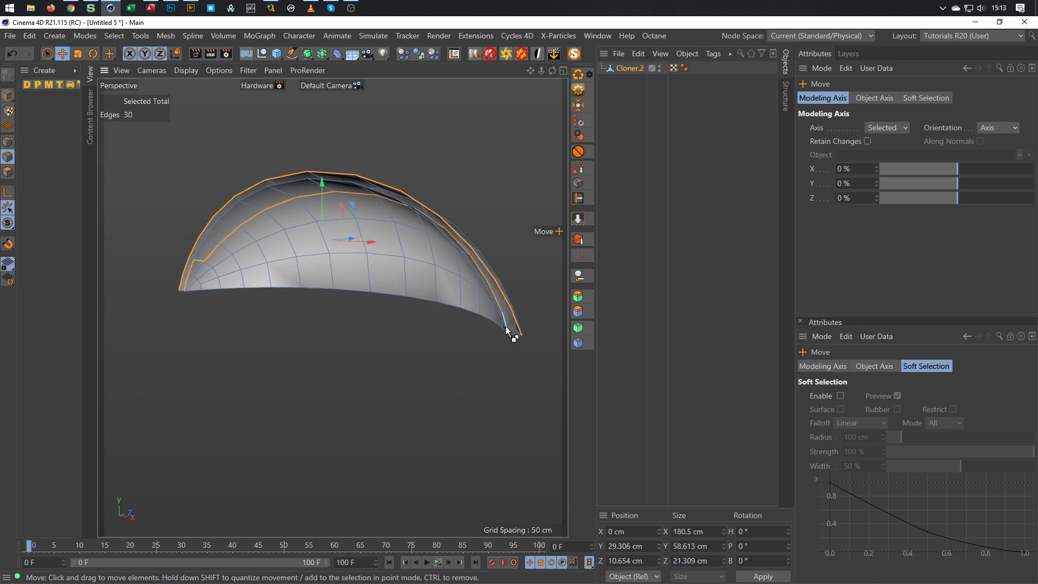
ctrl+double_click(463, 284)
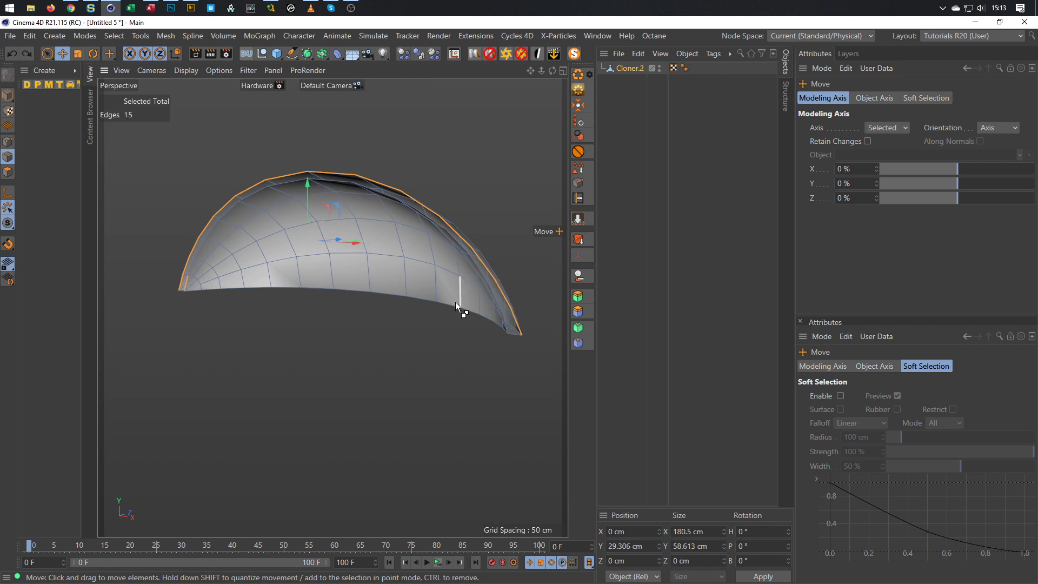
alt+drag(468, 288, 426, 293)
alt+middle_drag(507, 296, 411, 303)
alt+drag(405, 299, 336, 309)
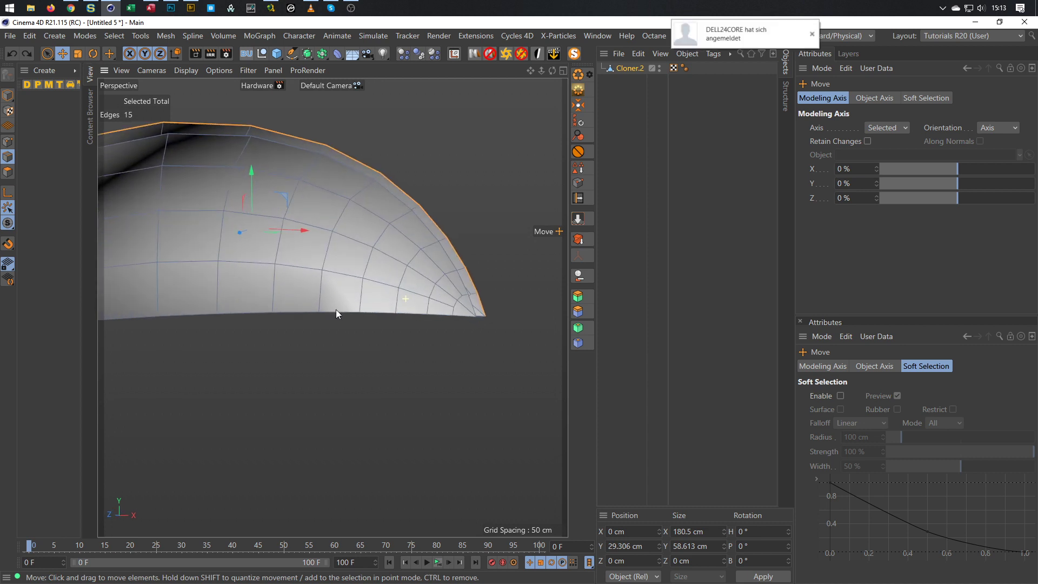
shift+double_click(469, 303)
alt+drag(466, 324, 456, 261)
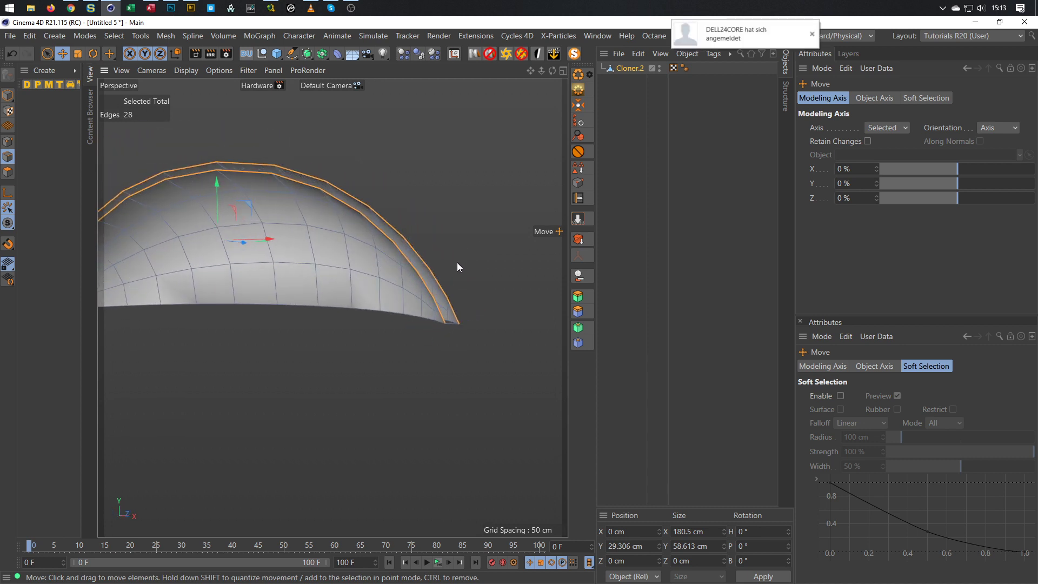
key(m)
key(p)
alt+drag(457, 304, 427, 295)
alt+drag(499, 306, 450, 310)
key(9)
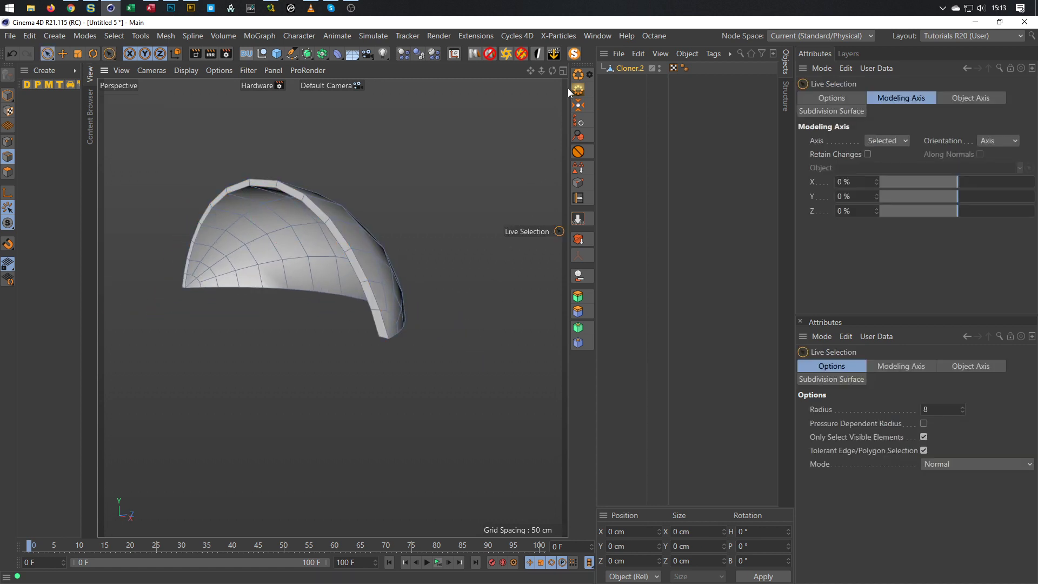
End the MagicSolo isolation and set the Phong Angle to 40° on the Phong tags of Cloner, Cloner.1 and Cloner.2
key(ctrl+z)
alt+drag(453, 301, 381, 348)
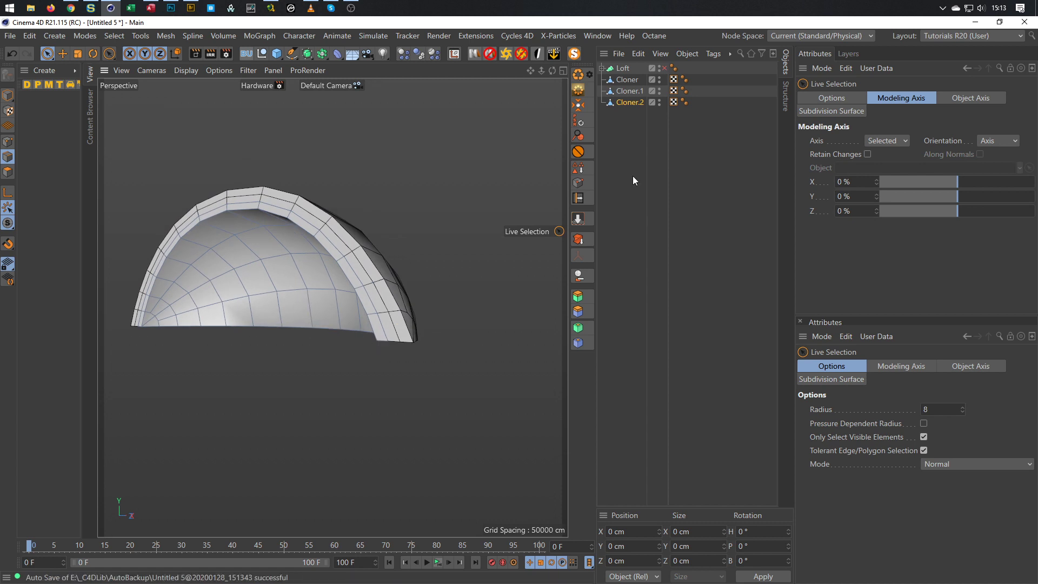
click(628, 102)
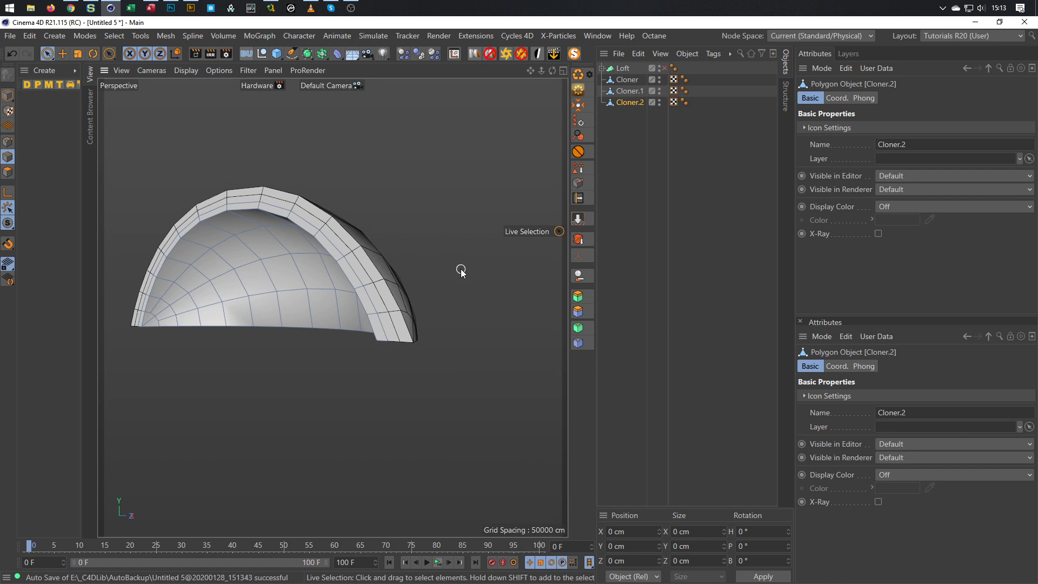
click(684, 102)
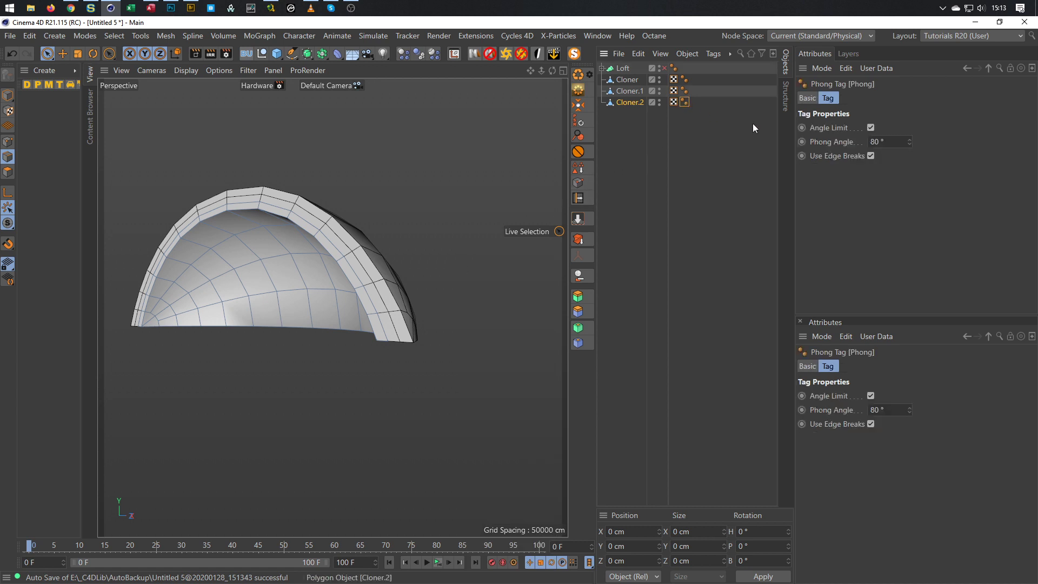
drag(707, 132, 677, 73)
double_click(890, 142)
text(40)
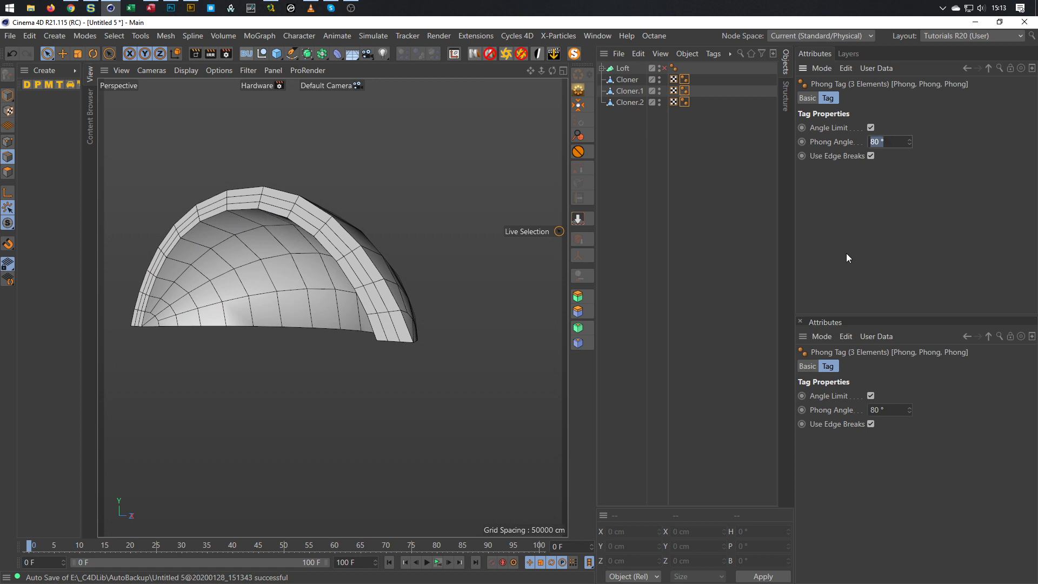
key(Return)
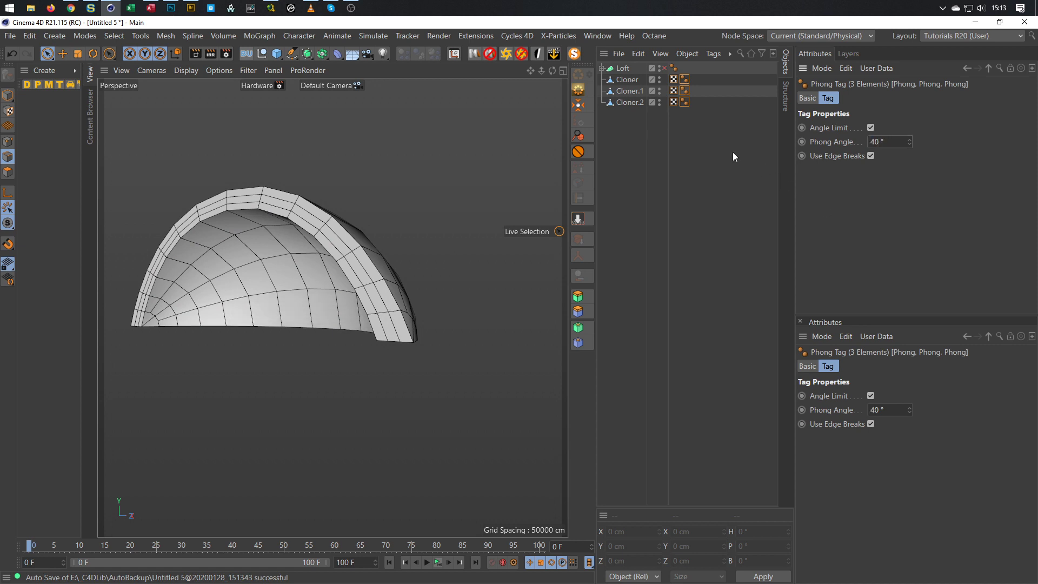
click(705, 175)
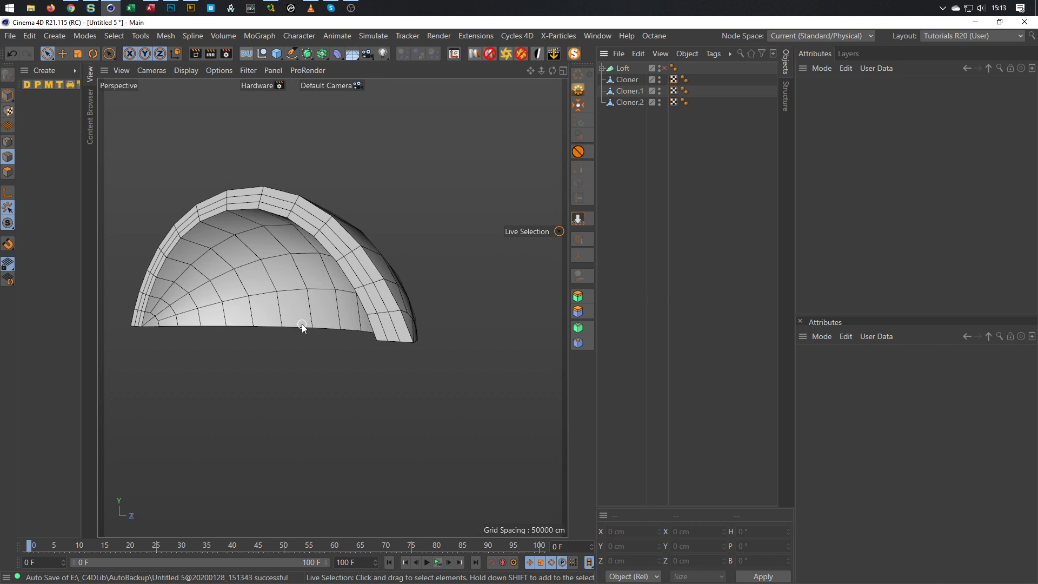
Select the inner-surface polygons of Cloner.2 with Phong Break Selection and split them into a separate polygon object
click(635, 103)
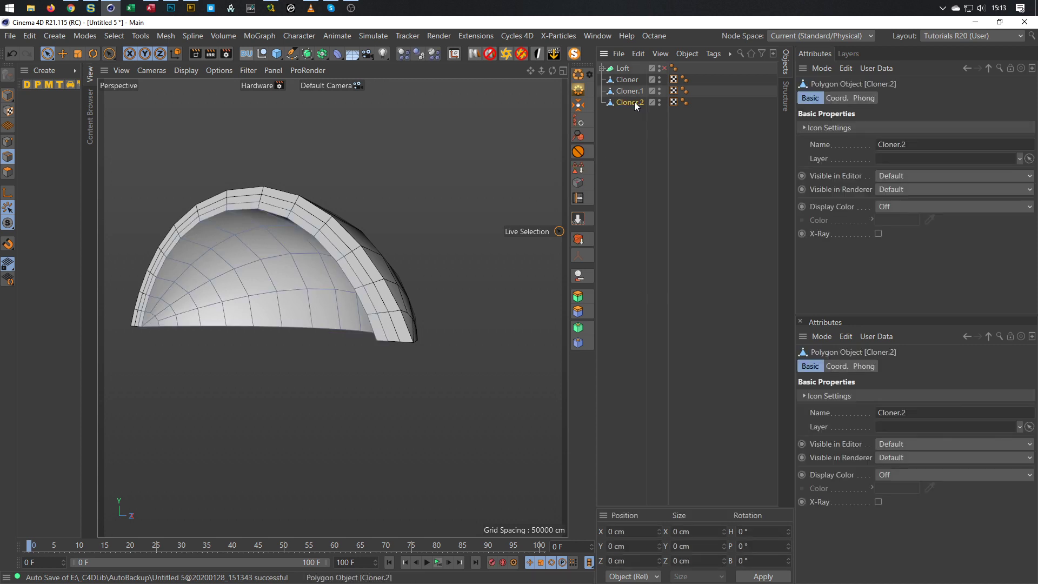
click(8, 172)
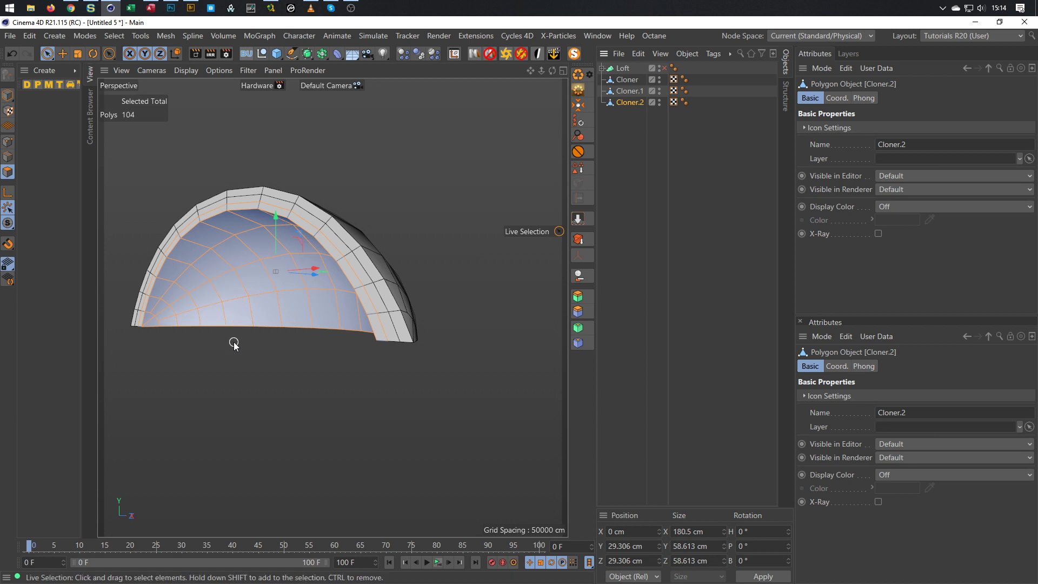
key(space)
click(245, 310)
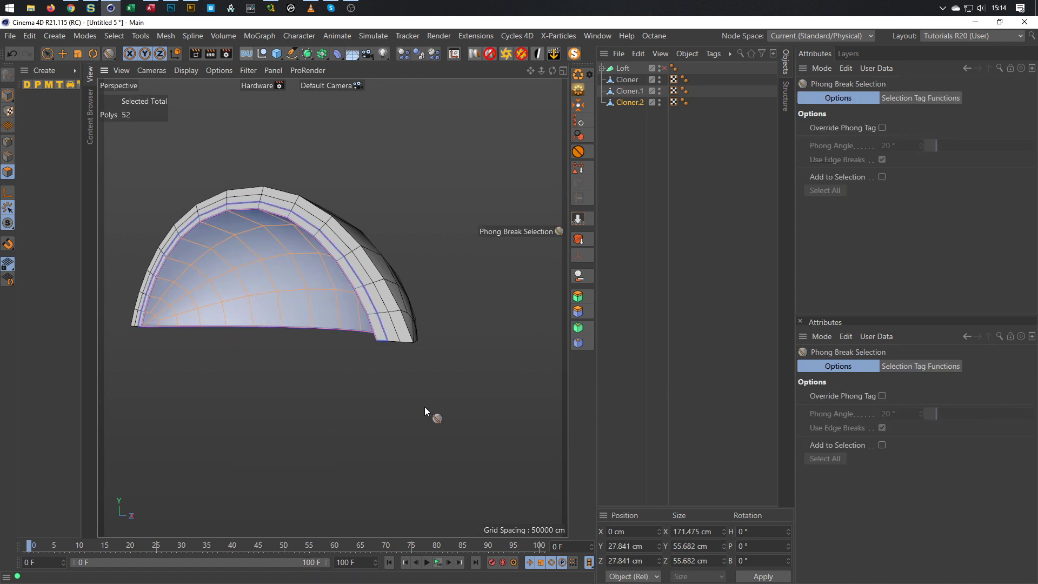
key(u)
key(p)
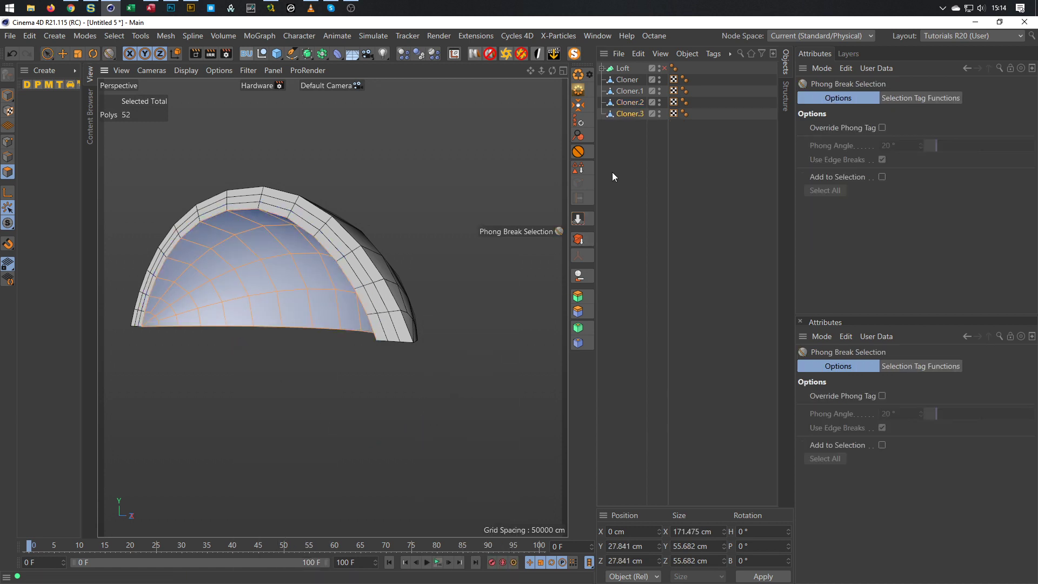
Isolate the split inner surface Cloner.3 with MagicSolo and switch to Model mode
click(578, 152)
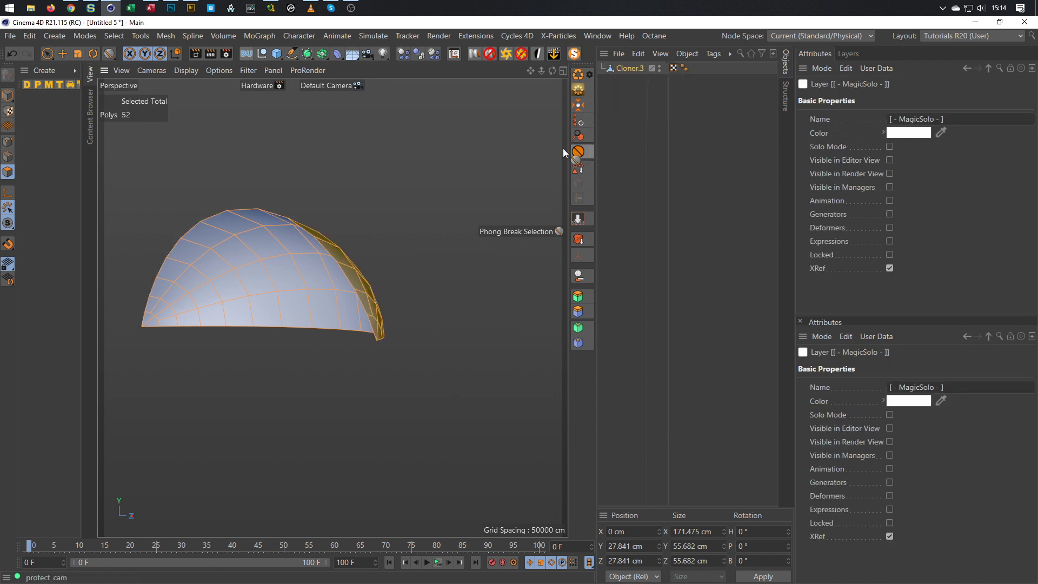
click(8, 95)
alt+middle_drag(157, 259, 182, 272)
alt+drag(182, 272, 287, 276)
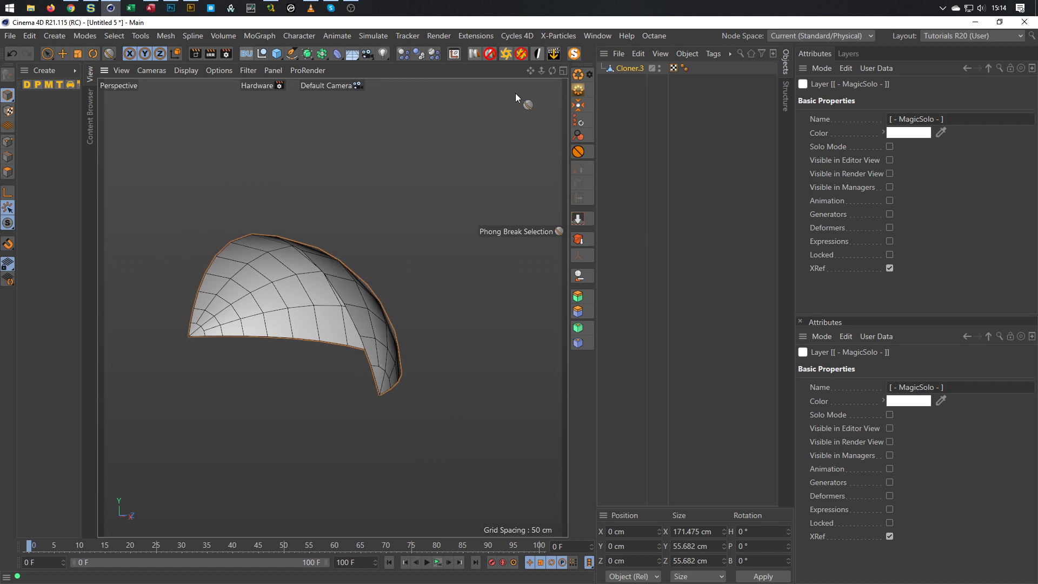
Duplicate Cloner.3 and scale the copy to 95 %
click(630, 69)
ctrl+drag(631, 70, 634, 118)
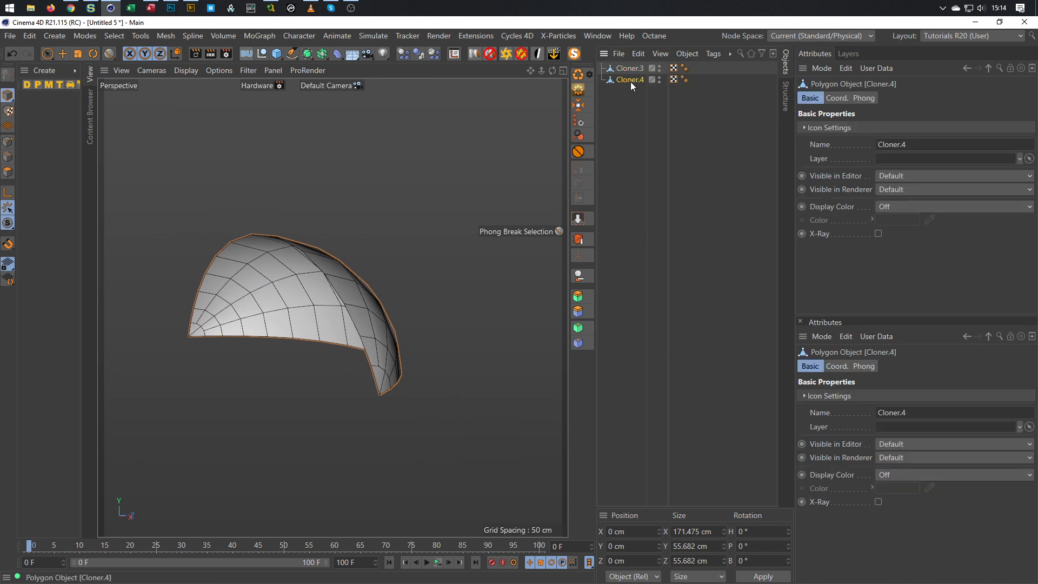
key(t)
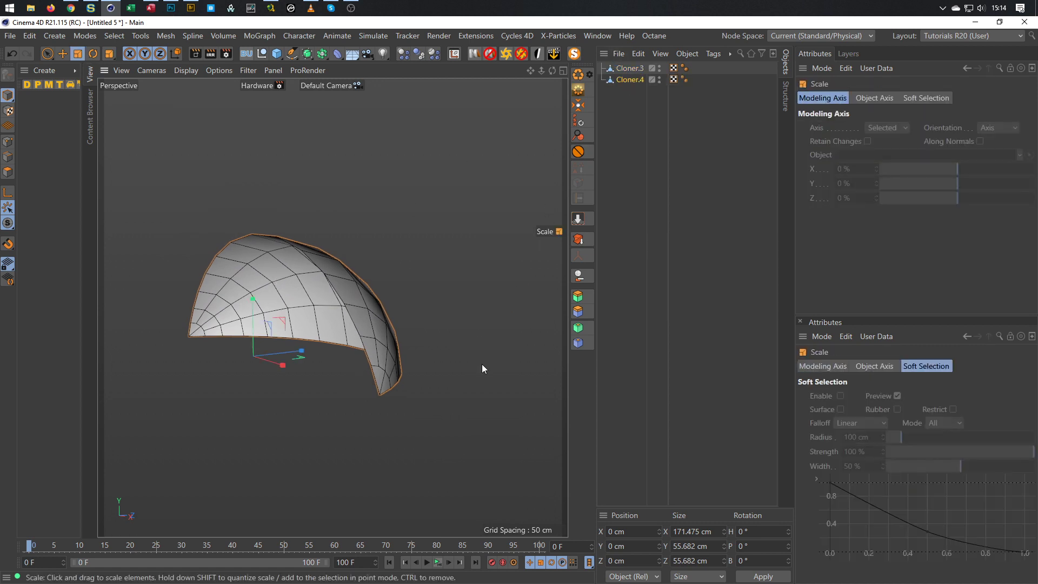
drag(483, 365, 470, 370)
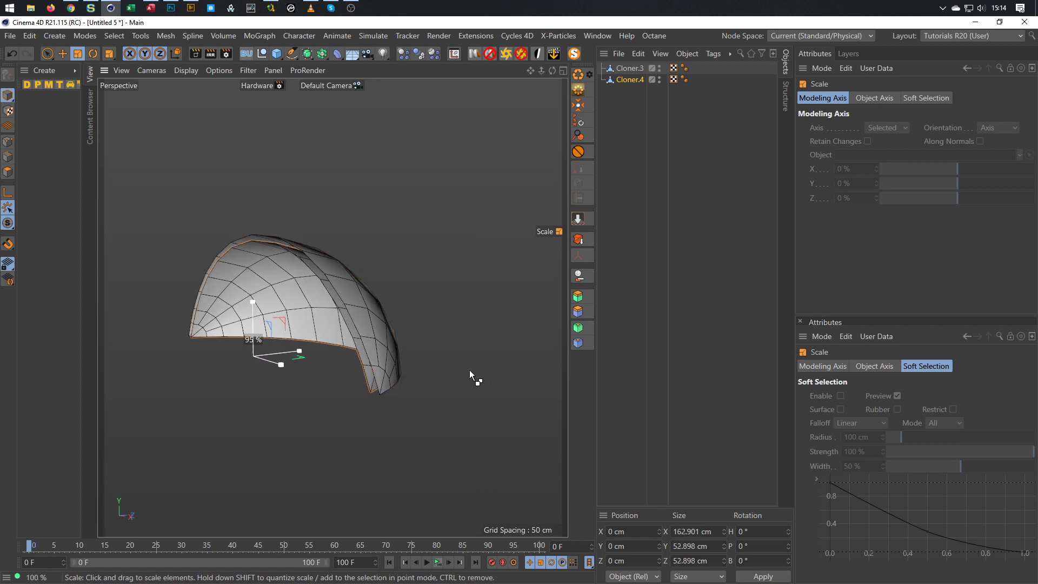
key(ctrl+c)
key(ctrl+v)
alt+drag(406, 342, 389, 345)
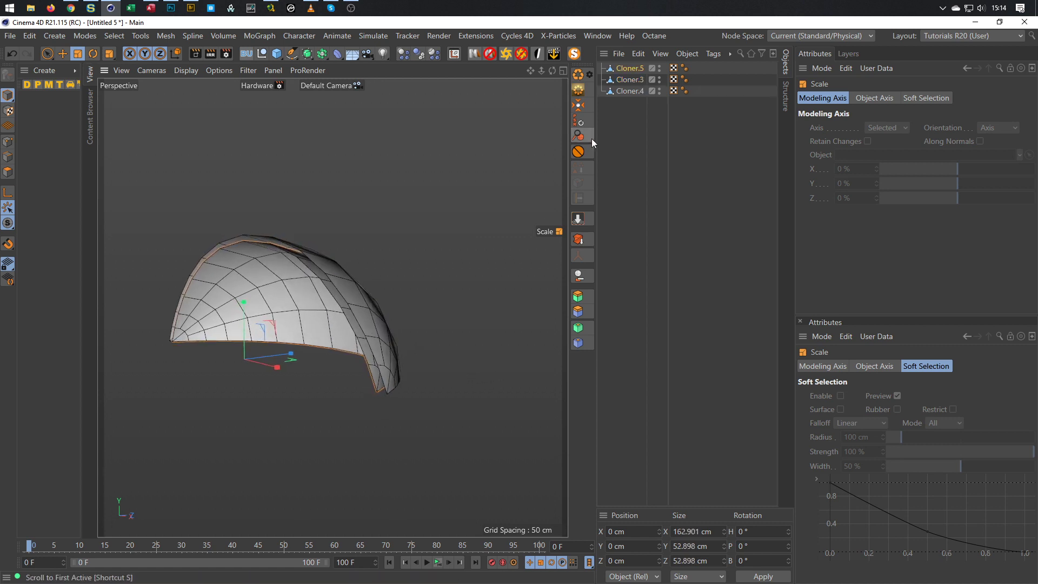
Delete the duplicate shells Cloner.4 and Cloner.5, keeping only the inner surface Cloner.3
click(631, 79)
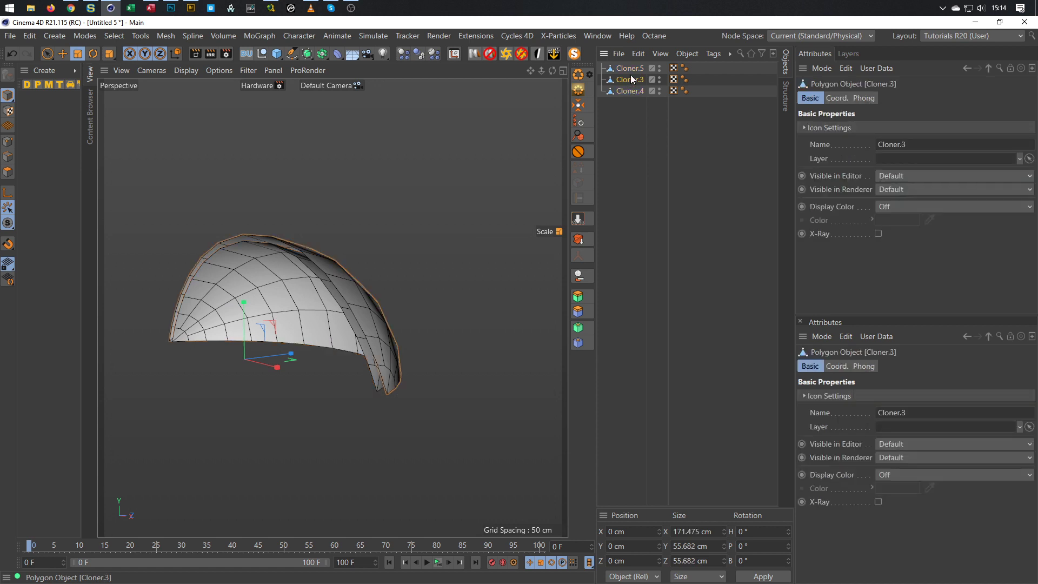
click(631, 91)
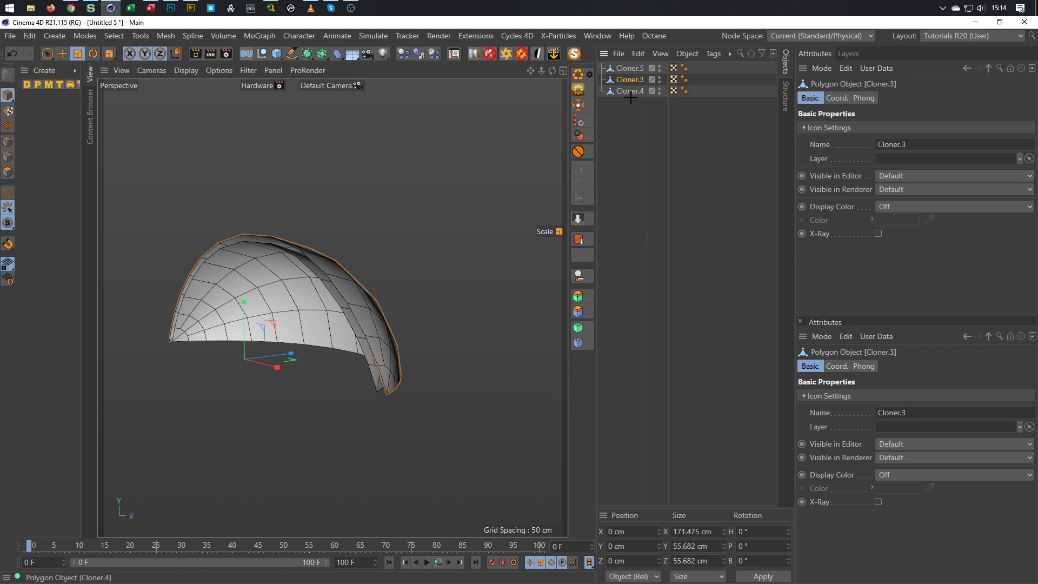
ctrl+click(631, 68)
key(Delete)
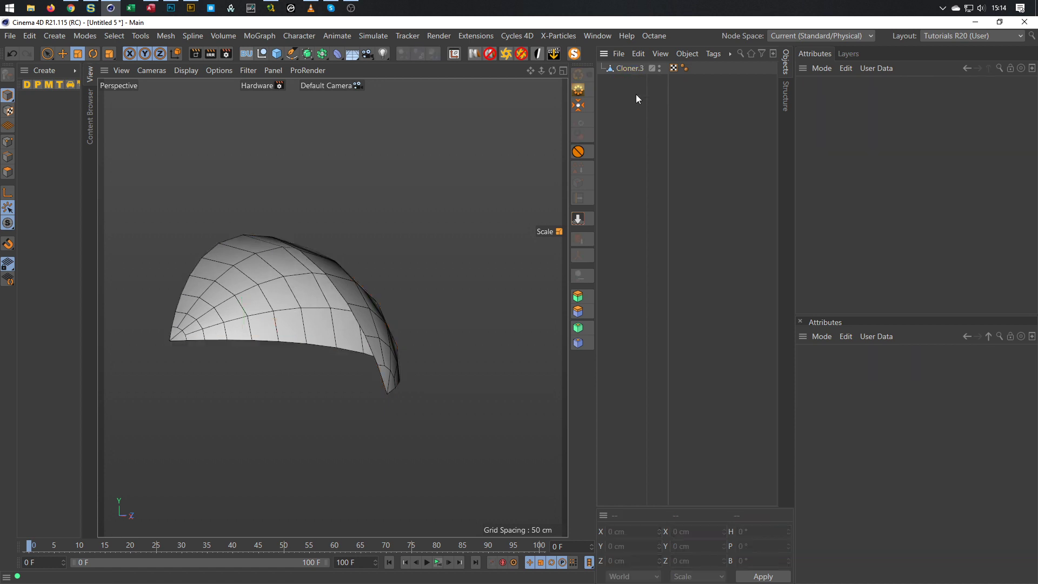
click(638, 69)
ctrl+drag(627, 68, 635, 115)
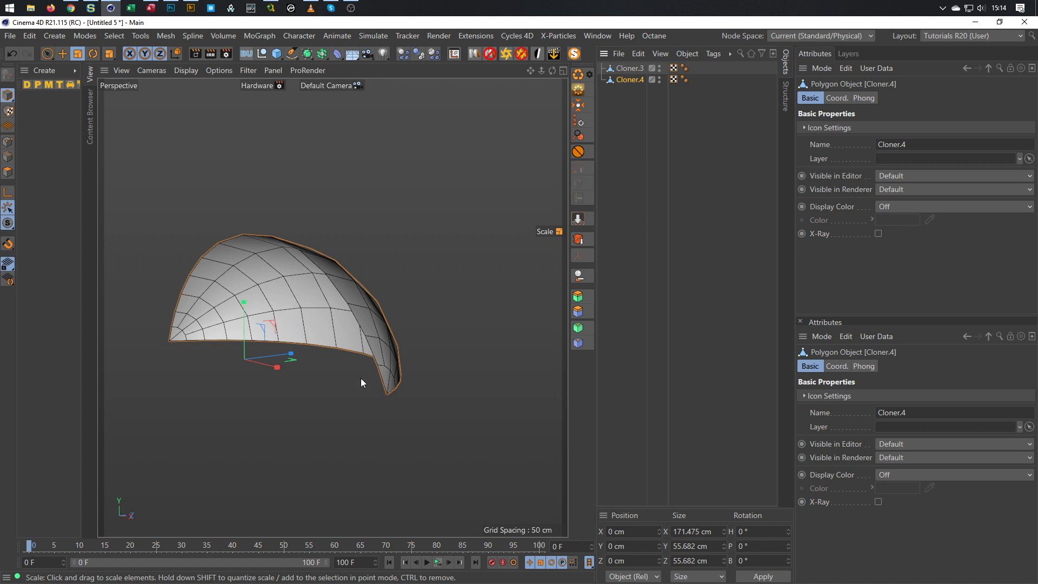
key(t)
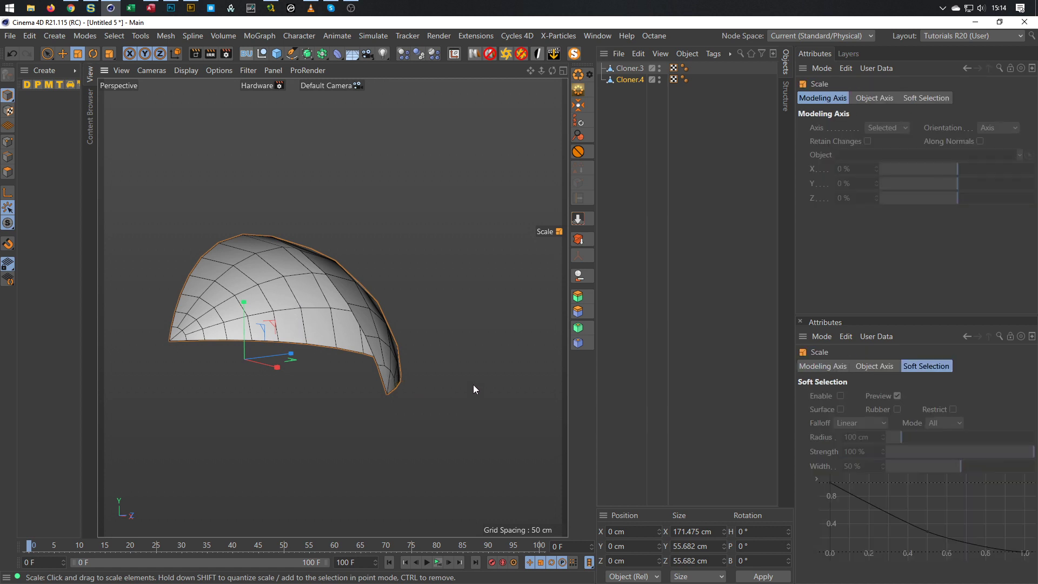
drag(472, 382, 462, 388)
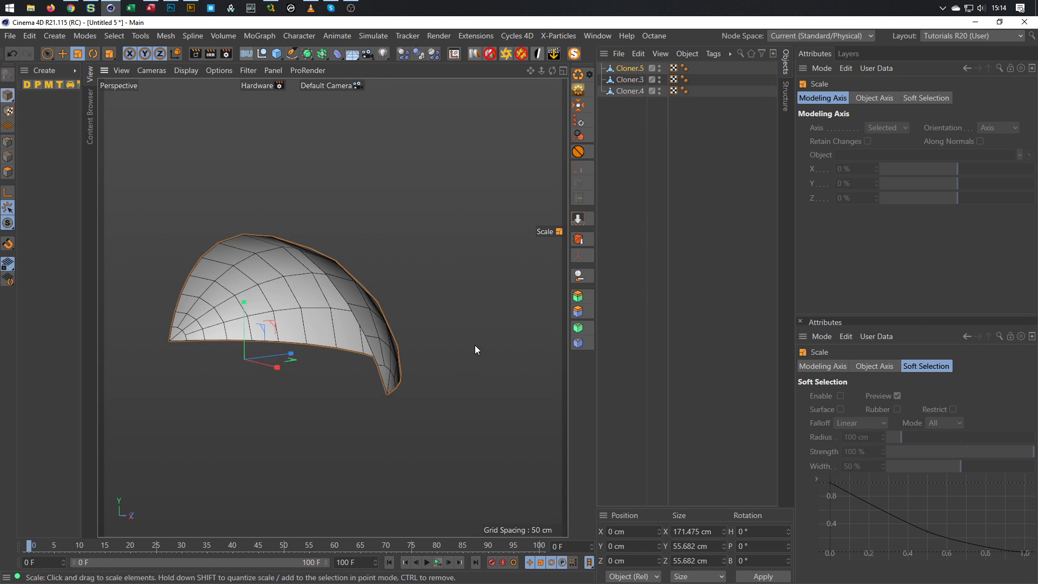
key(Delete)
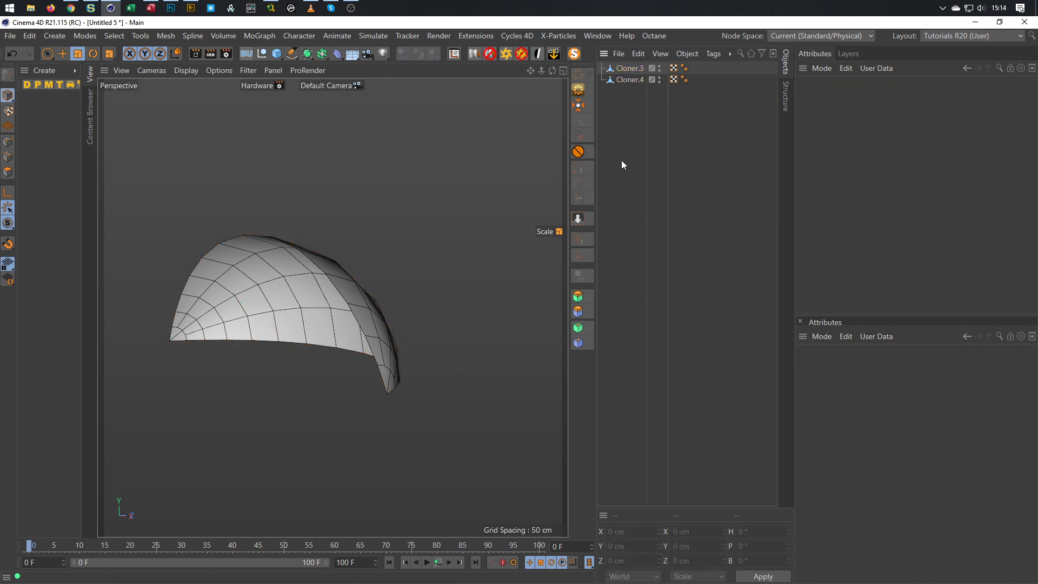
click(623, 82)
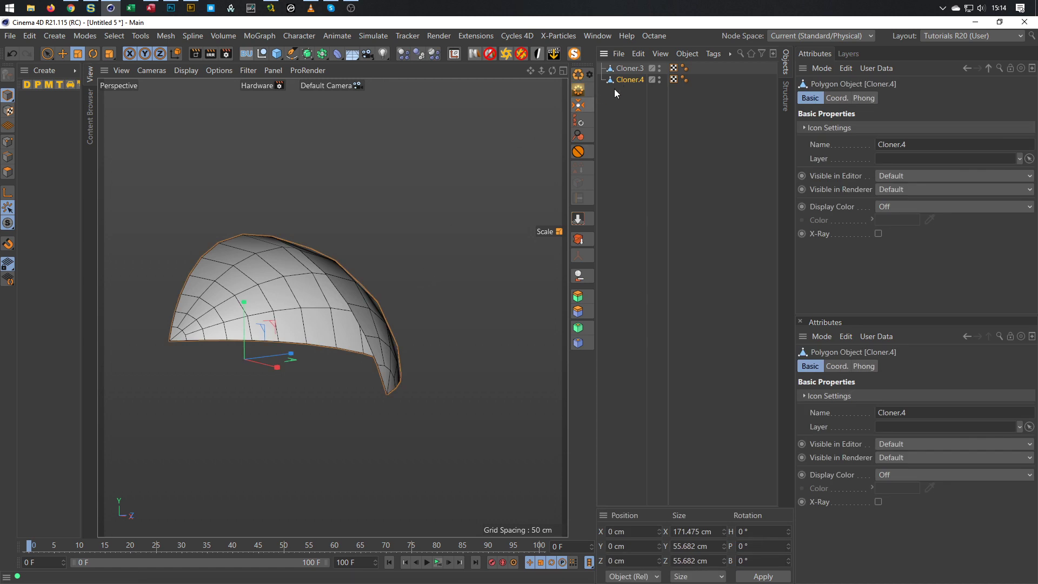
key(Delete)
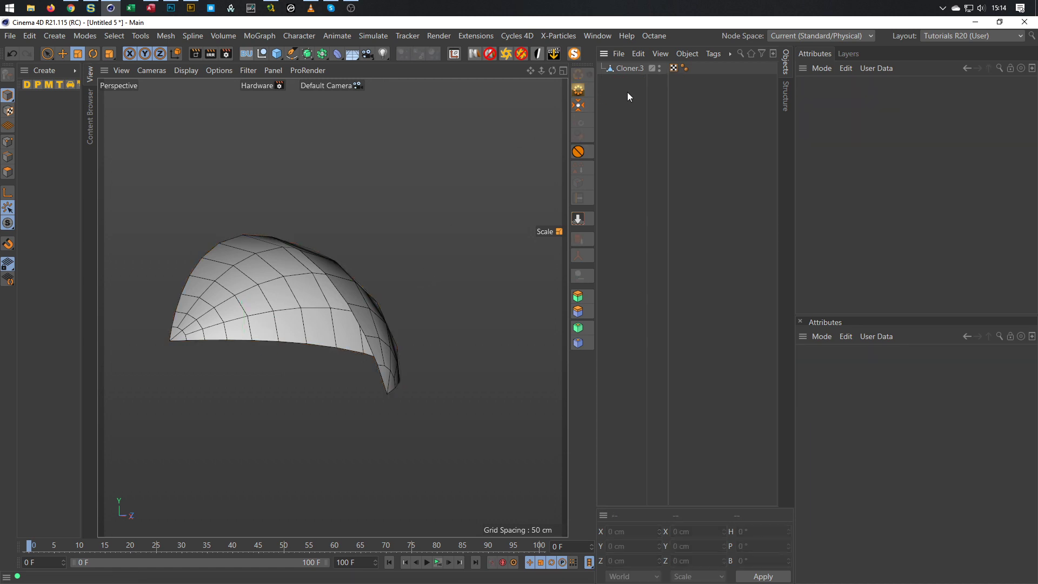
Duplicate the inner surface Cloner.3 and scale the copy to 95 % to form the shell's inner layer
click(619, 68)
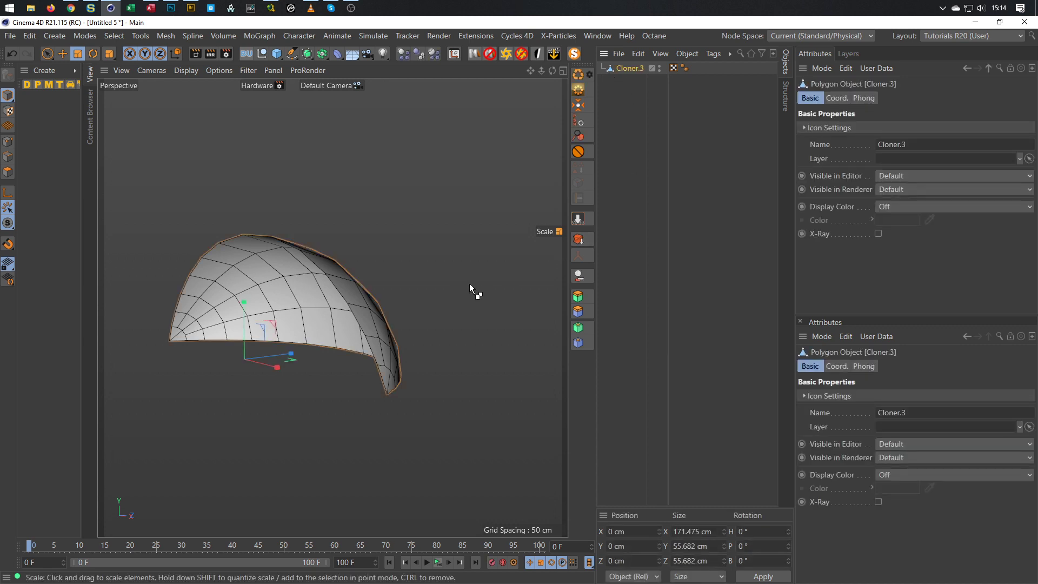
drag(469, 283, 454, 284)
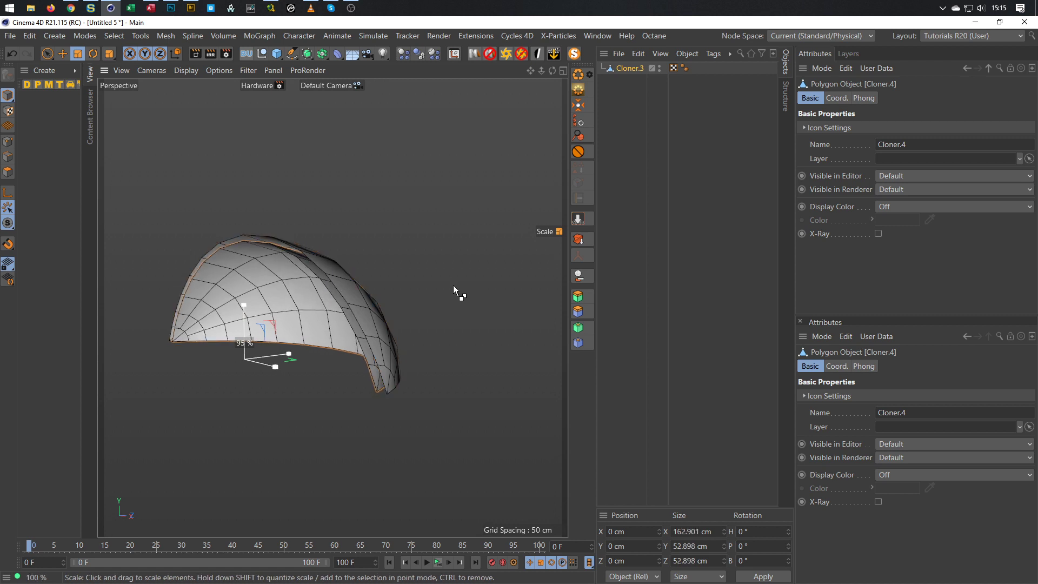
drag(453, 285, 453, 285)
drag(626, 69, 626, 108)
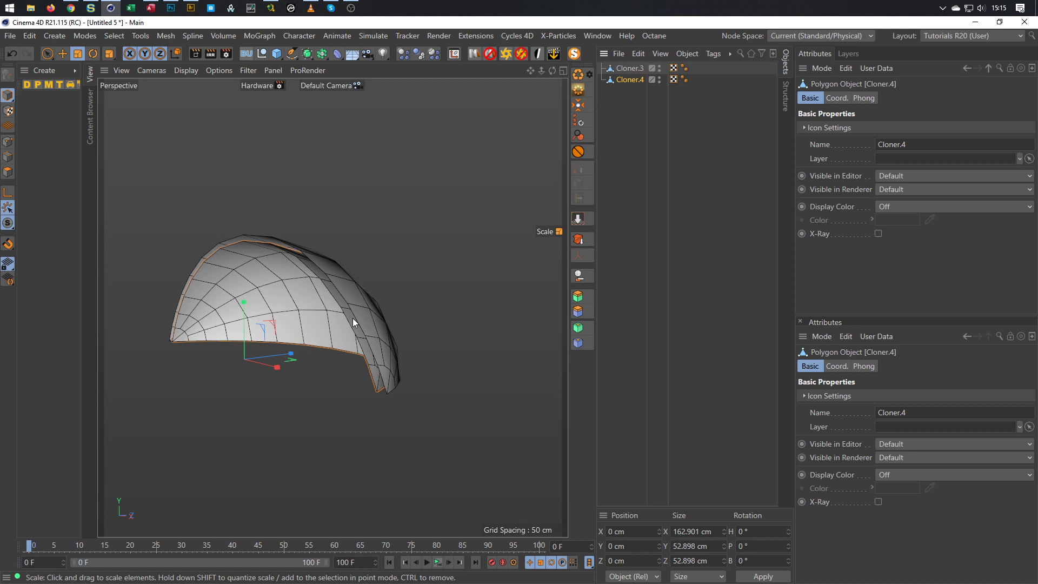
Merge Cloner.3 and Cloner.4 into a single polygon object, deleting the originals
alt+right_drag(353, 318, 378, 317)
mouse_move(375, 318)
alt+mouse_down()
mouse_move(358, 327)
mouse_move(381, 322)
alt+mouse_up()
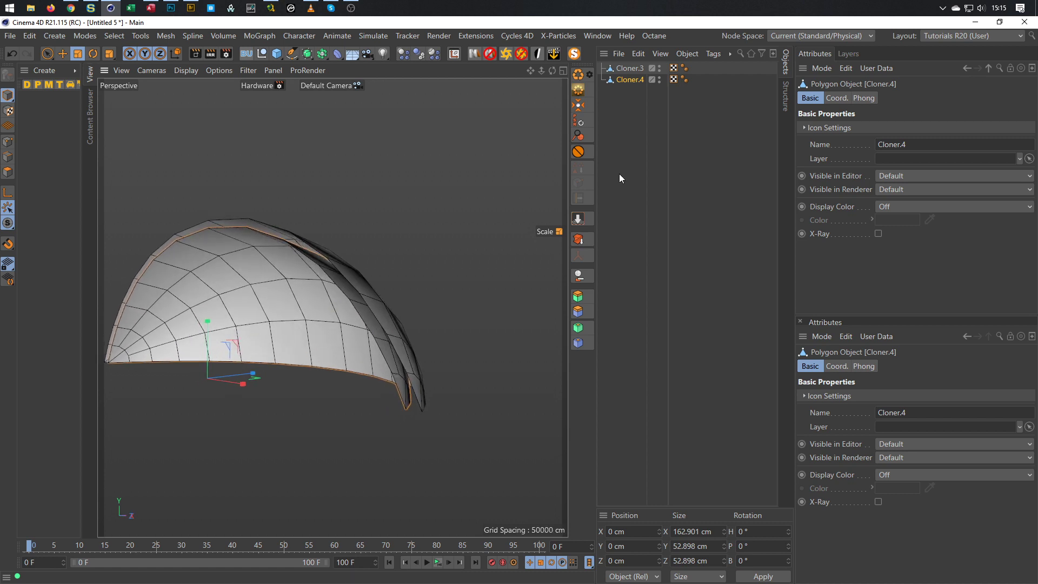
drag(644, 130, 607, 59)
click(578, 257)
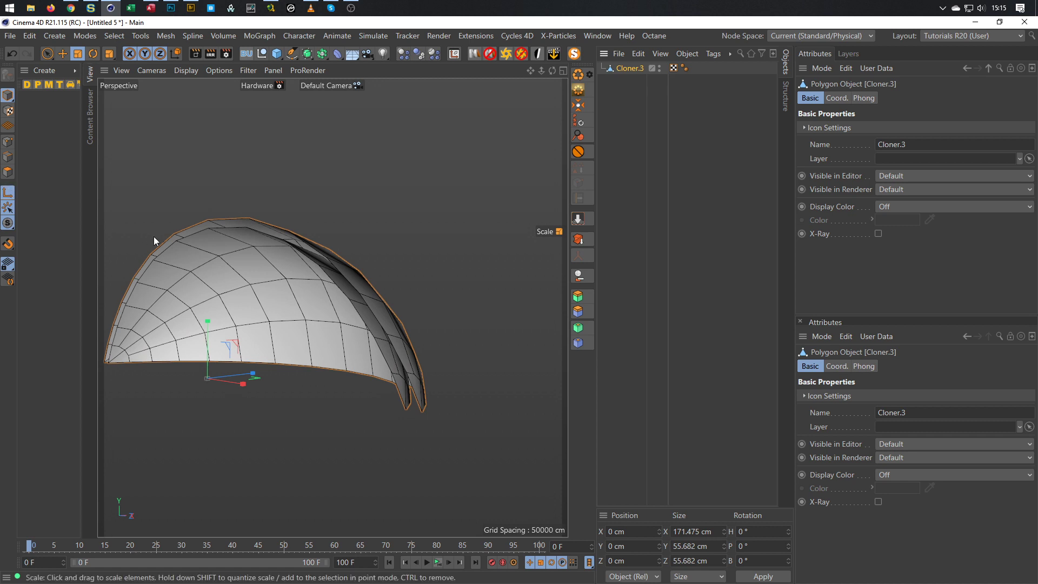
Switch to Edges mode and select the outer and inner boundary edges along the front arch of Cloner.3
click(7, 173)
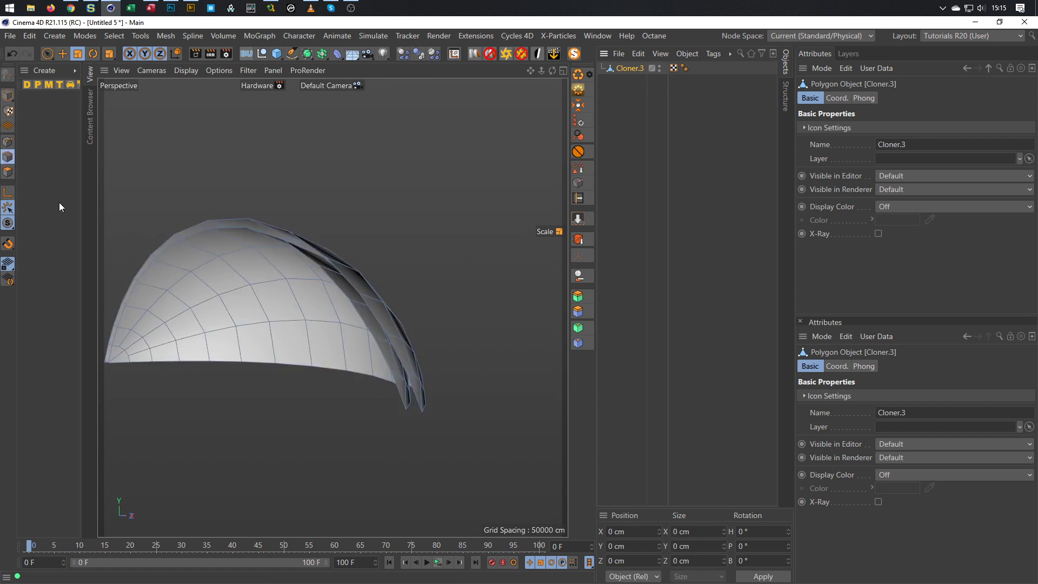
click(398, 399)
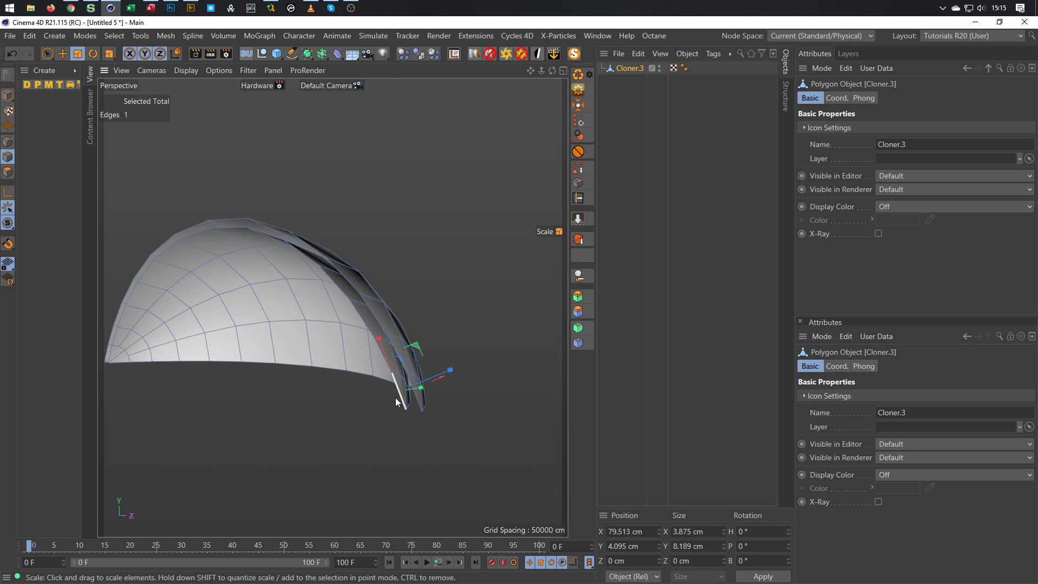
alt+drag(279, 345, 318, 371)
double_click(203, 339)
shift+click(308, 394)
alt+drag(215, 304, 194, 359)
shift+double_click(187, 352)
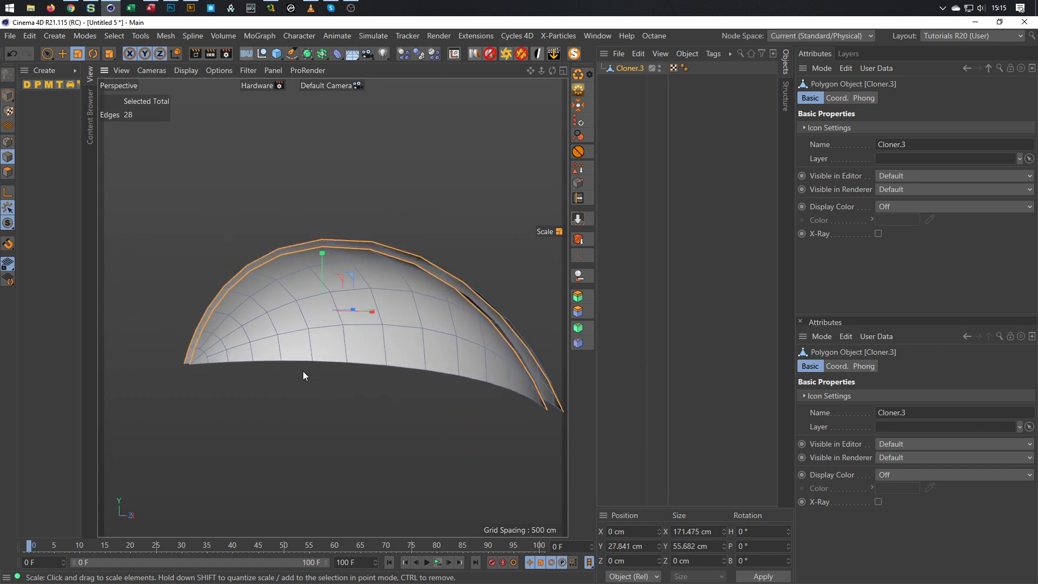
alt+drag(386, 328, 311, 322)
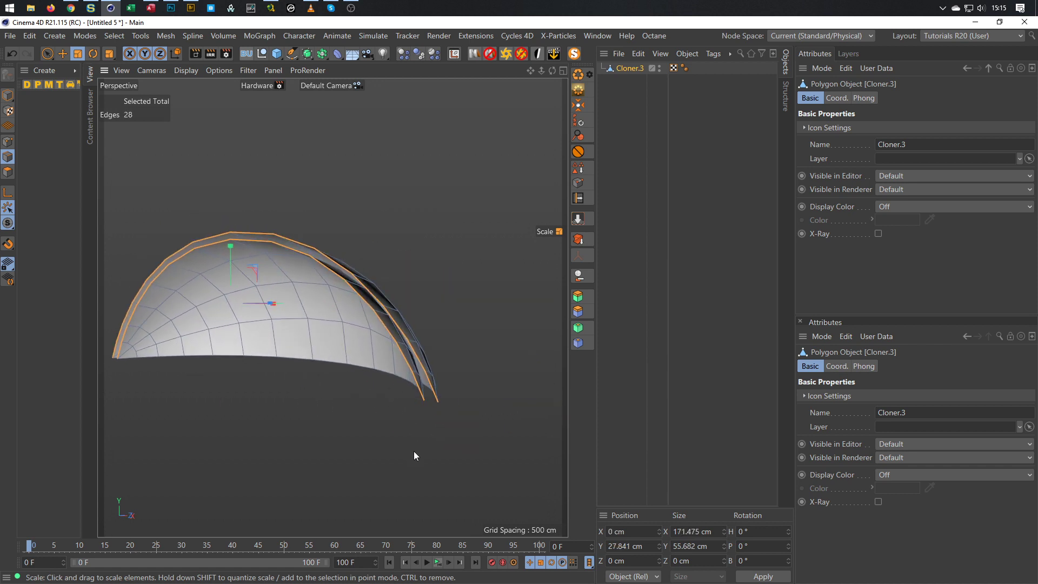
Bridge the gap between the selected front-arch edges with polygons using Stitch and Sew
key(m)
key(p)
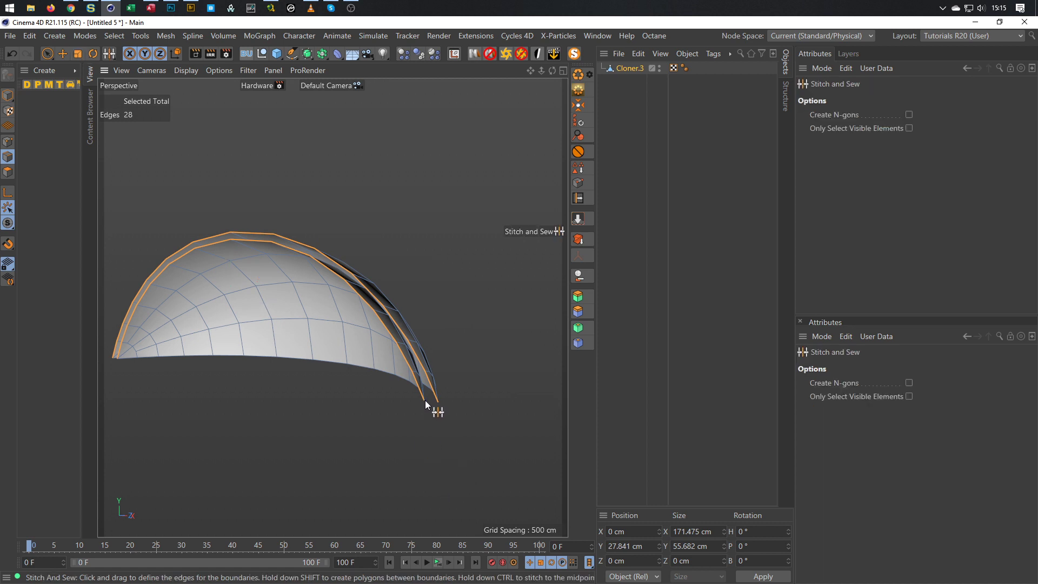
shift+drag(424, 400, 443, 423)
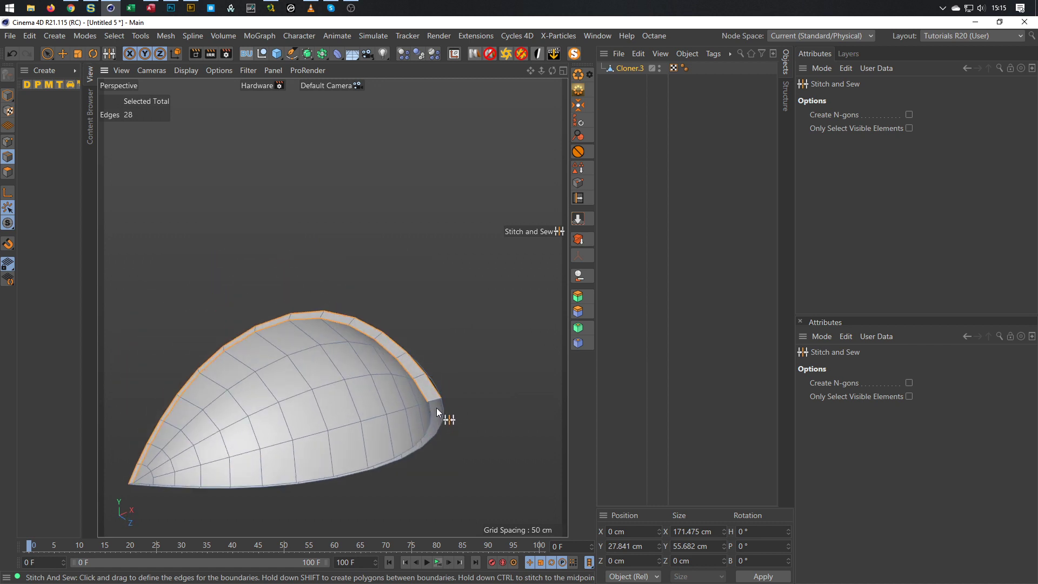
key(e)
Select the outer and inner boundary edges along the remaining open side of Cloner.3
alt+drag(431, 410, 403, 411)
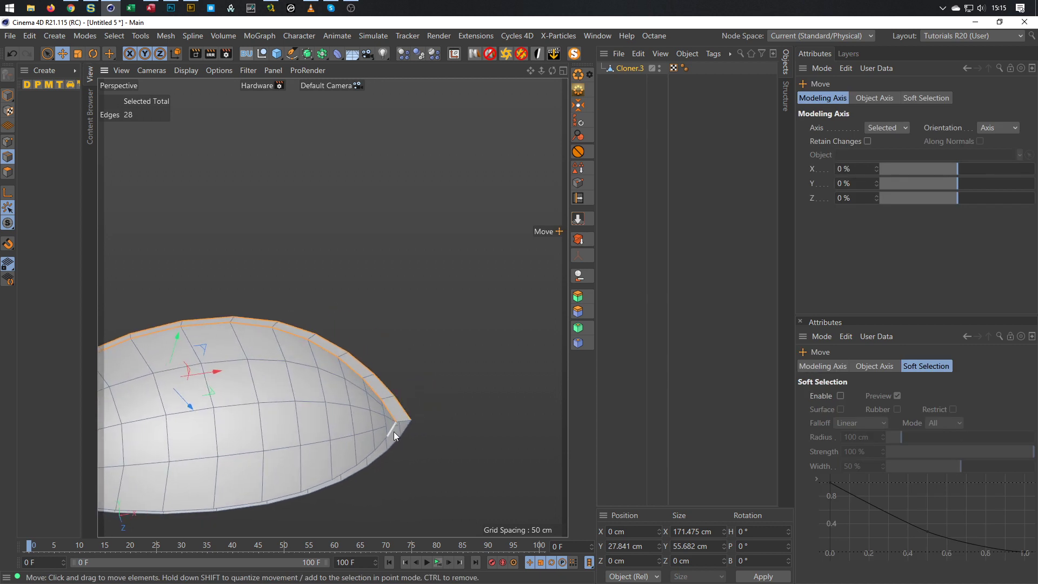
click(391, 431)
alt+drag(345, 431, 26, 464)
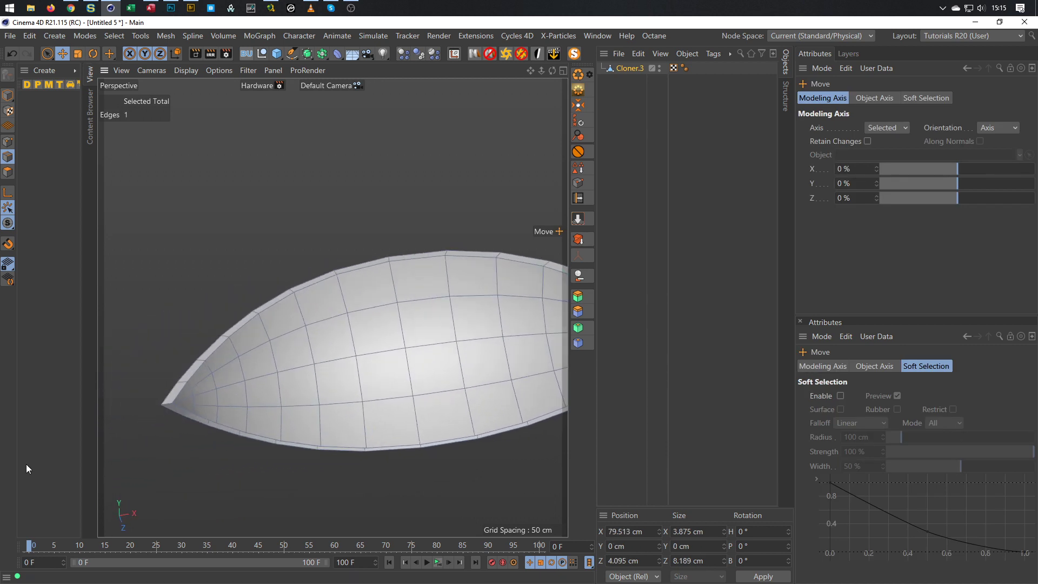
double_click(183, 408)
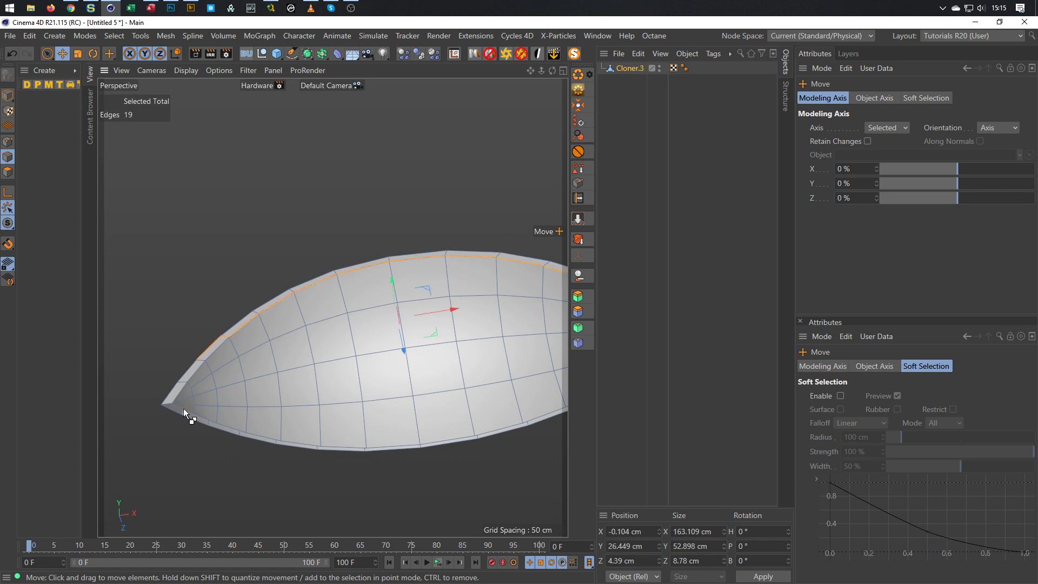
click(178, 422)
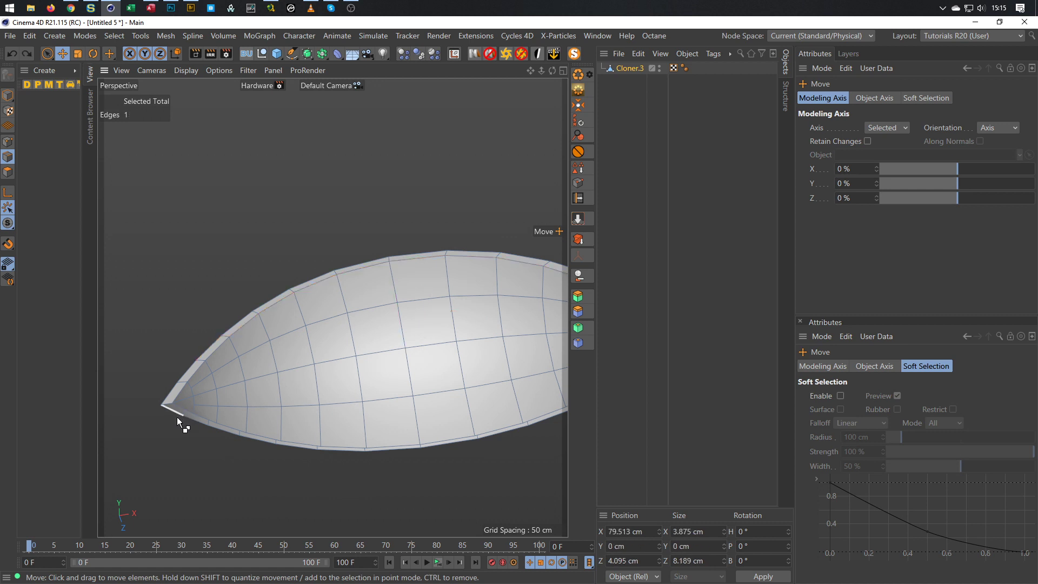
double_click(183, 408)
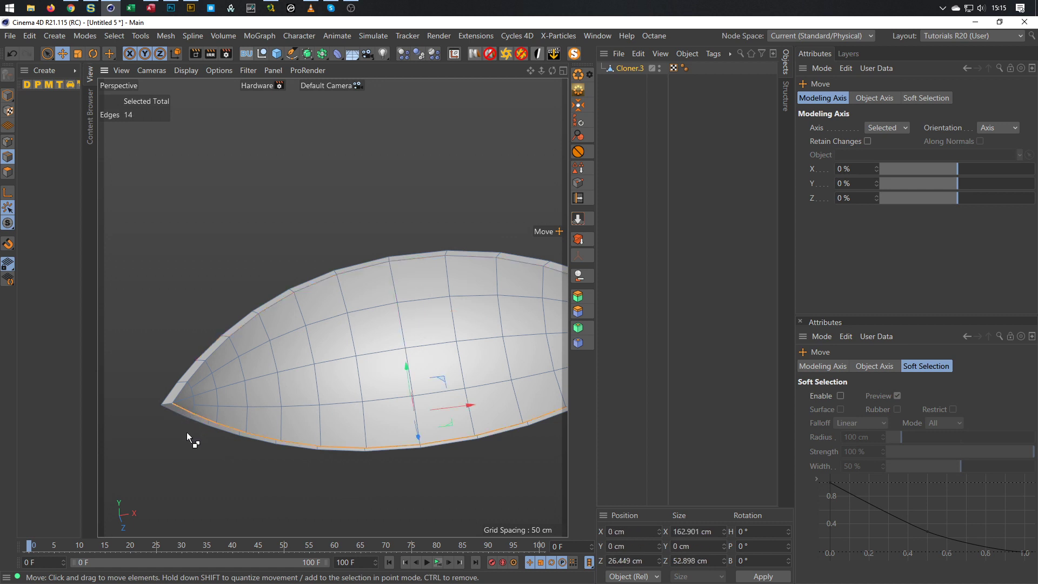
shift+click(174, 411)
alt+middle_drag(284, 414, 123, 445)
shift+double_click(463, 386)
Close the second open side of the shell with polygons between its boundaries using Stitch and Sew
key(m)
key(p)
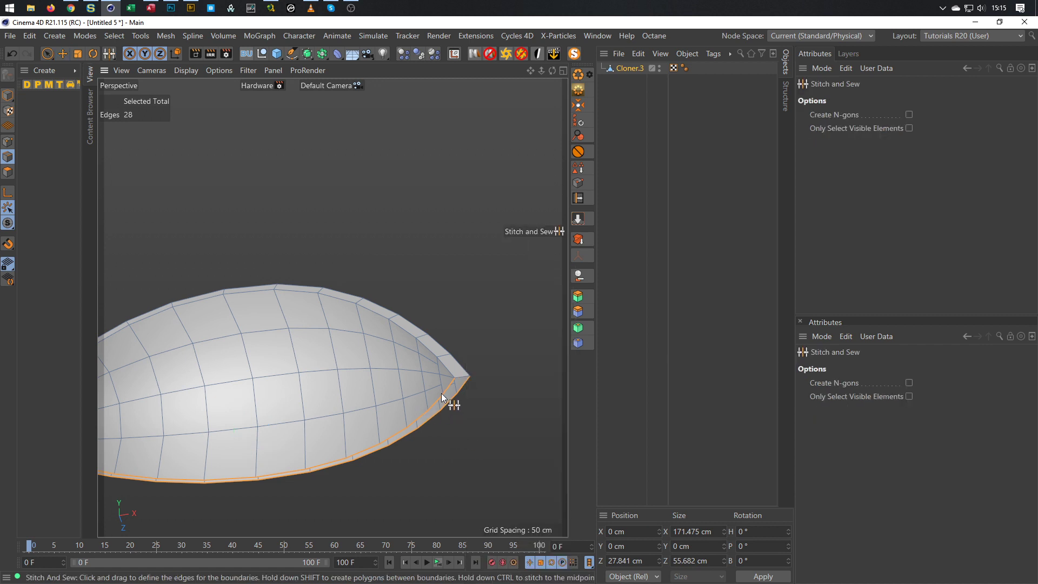
alt+drag(381, 415, 353, 362)
key(space)
click(498, 411)
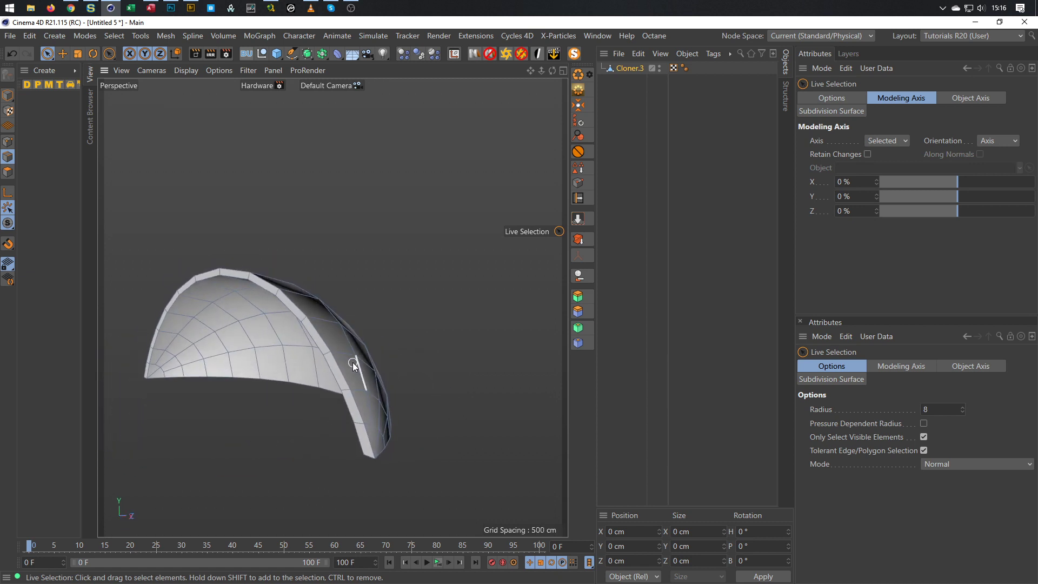
End the MagicSolo isolation to show all nested shells and switch back to Model mode
click(574, 54)
alt+drag(216, 295, 338, 394)
middle_click(339, 393)
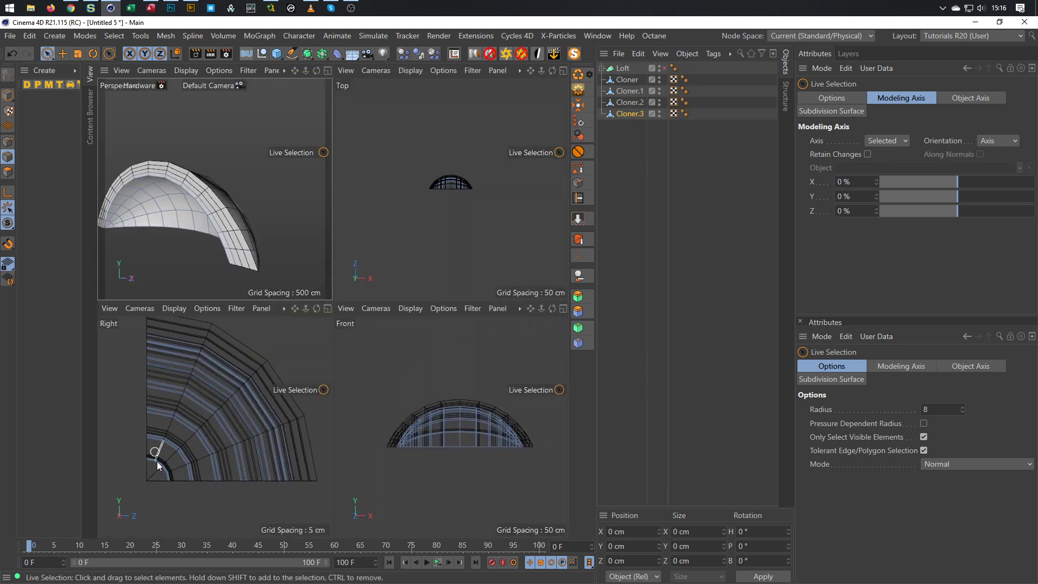
middle_click(215, 206)
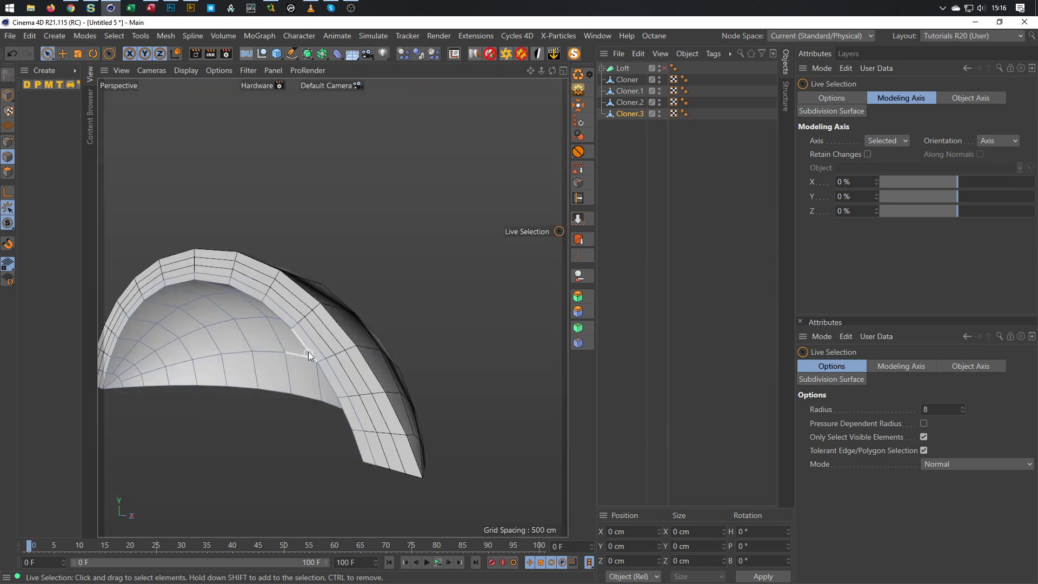
alt+drag(309, 353, 293, 364)
alt+middle_drag(343, 351, 389, 278)
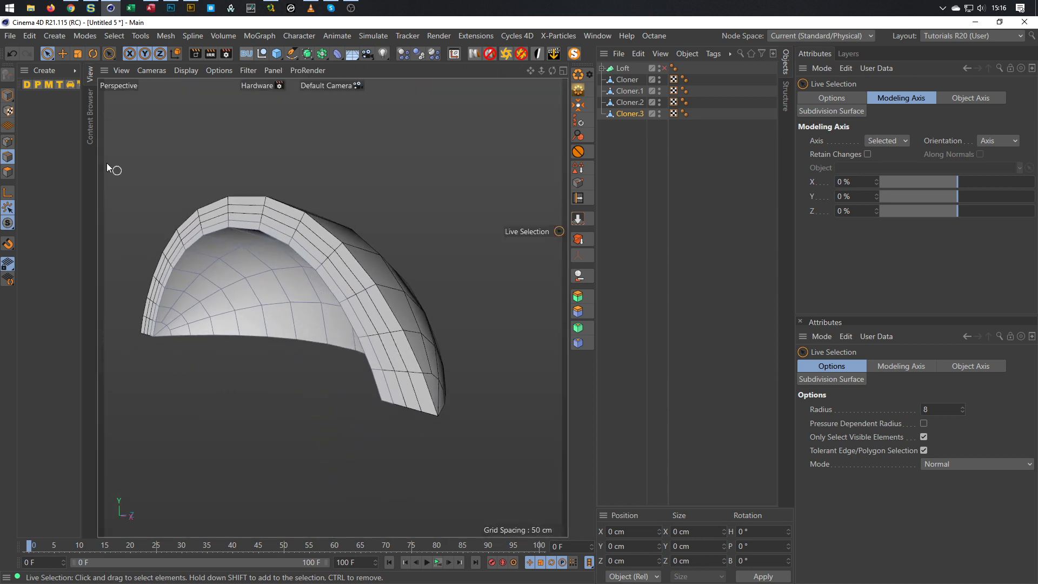
click(8, 95)
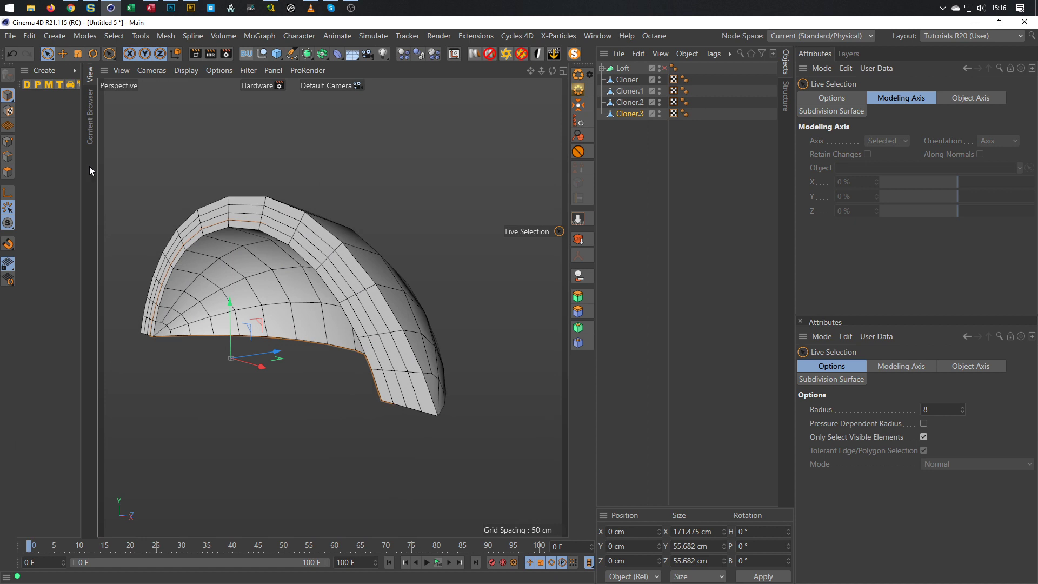
alt+drag(274, 191, 463, 259)
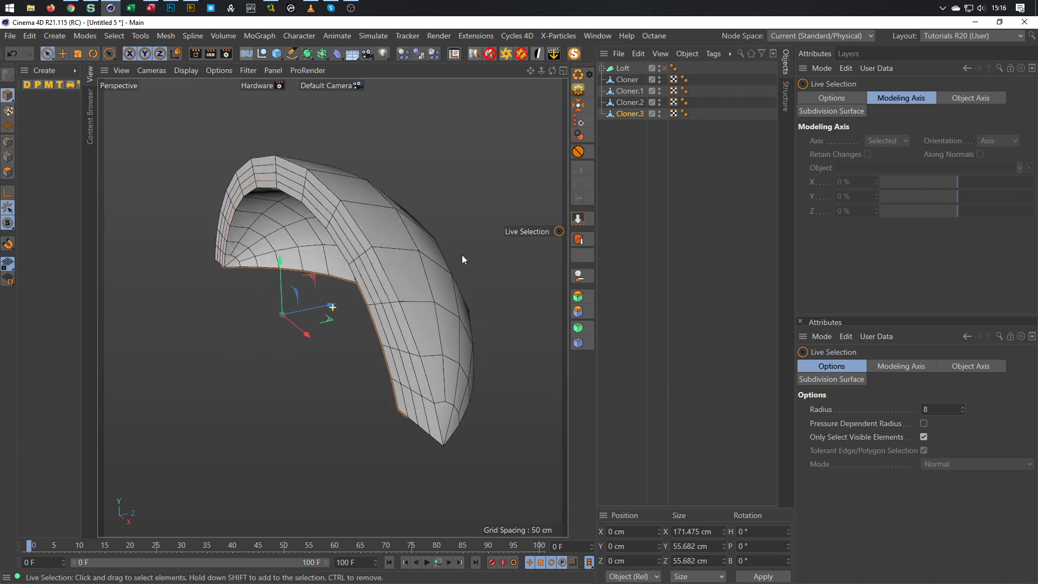
Add a Floor object to the scene and enable SSAO in the perspective view
click(352, 53)
alt+drag(334, 218, 361, 198)
click(219, 71)
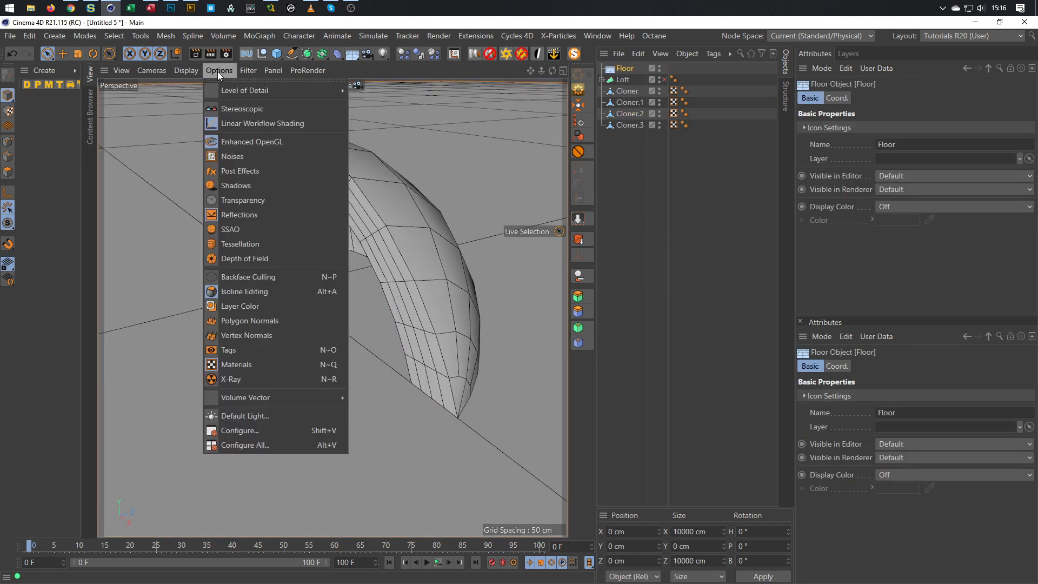
click(231, 232)
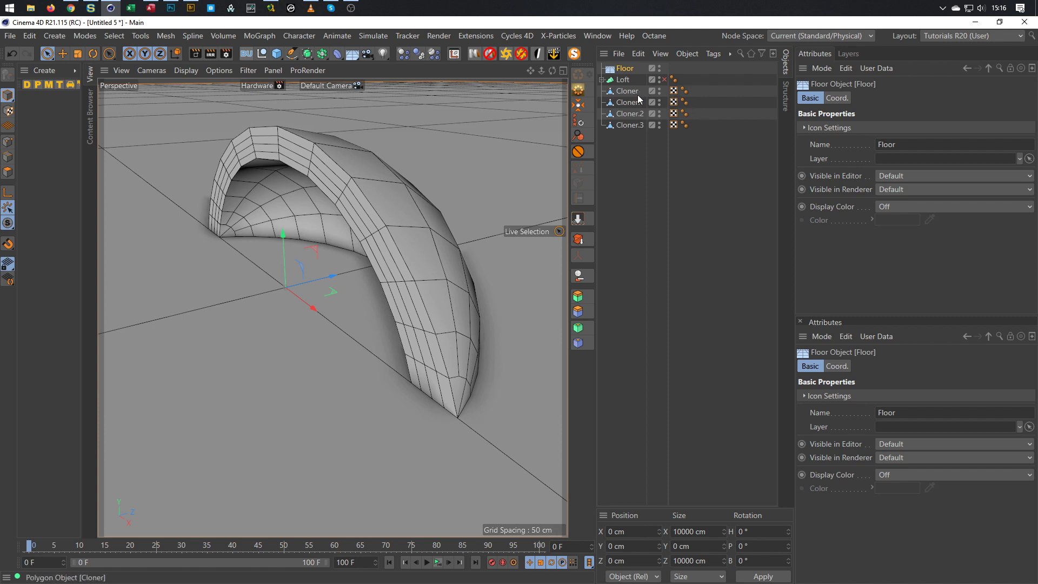
Set the perspective view's SSAO radius to 4 cm, depth range to 8 cm and samples to 64
key(shift+v)
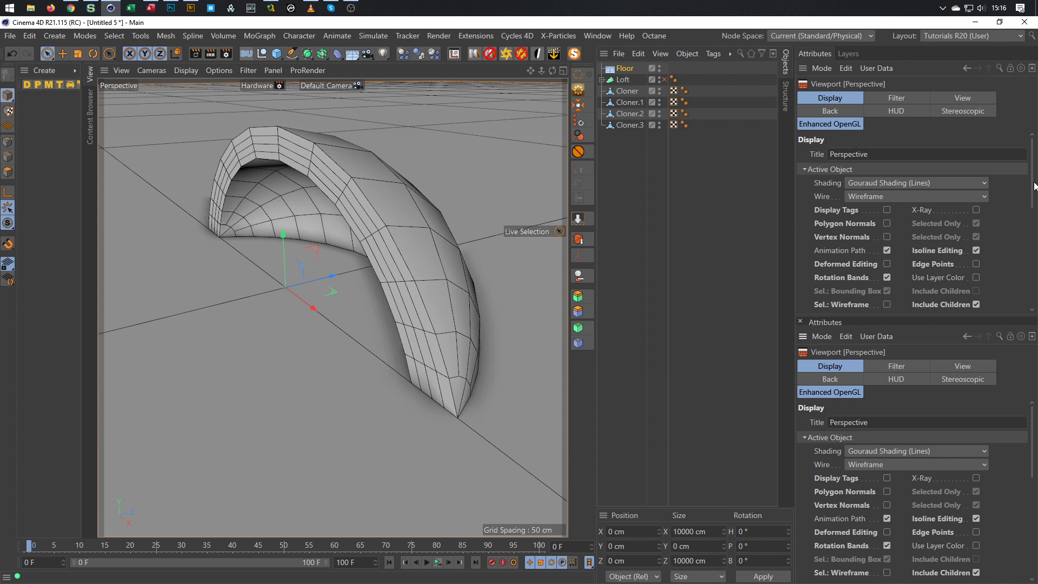
drag(1034, 189, 1033, 290)
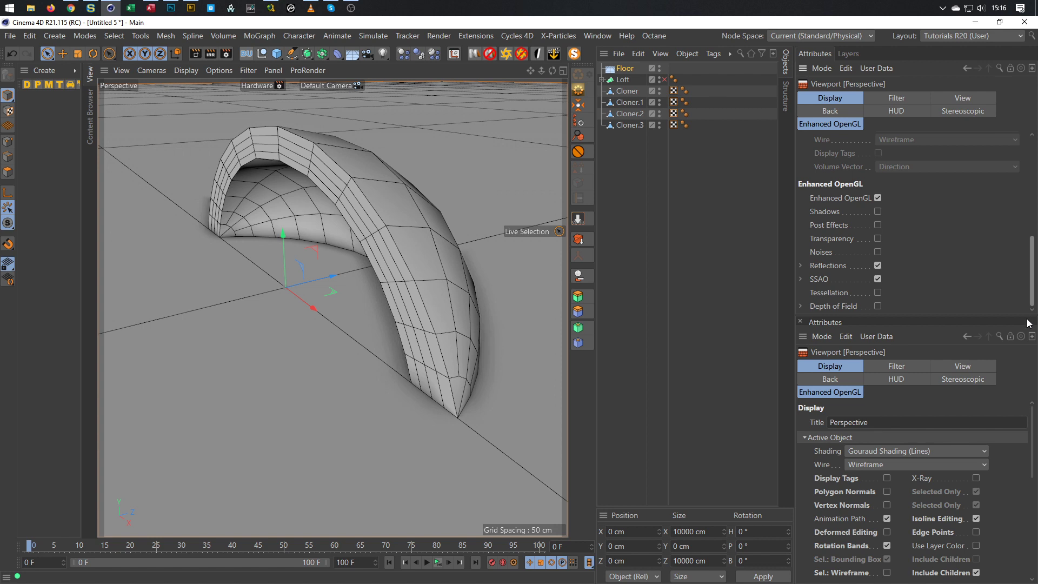
click(801, 280)
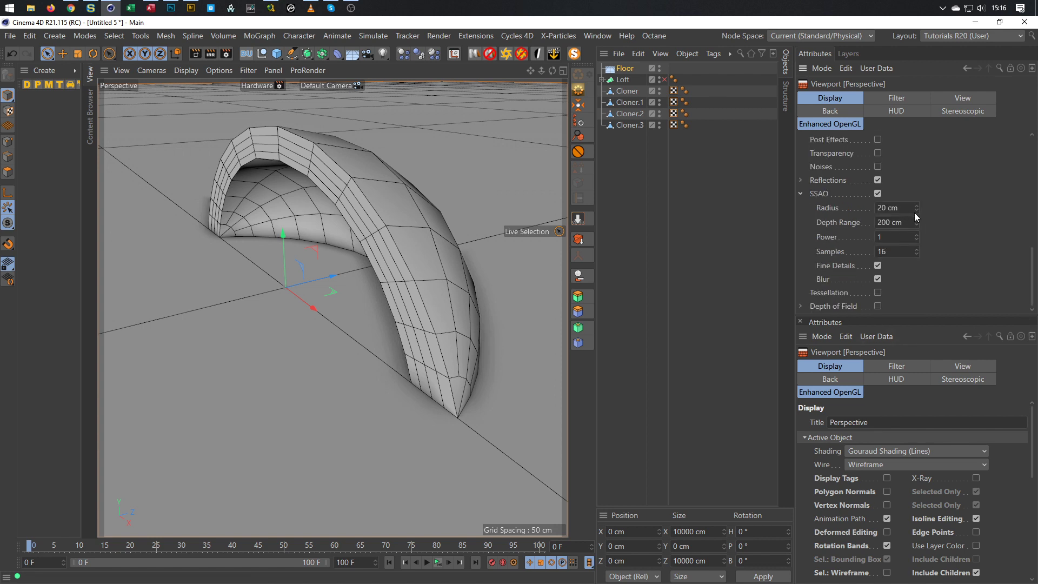
drag(917, 211, 917, 233)
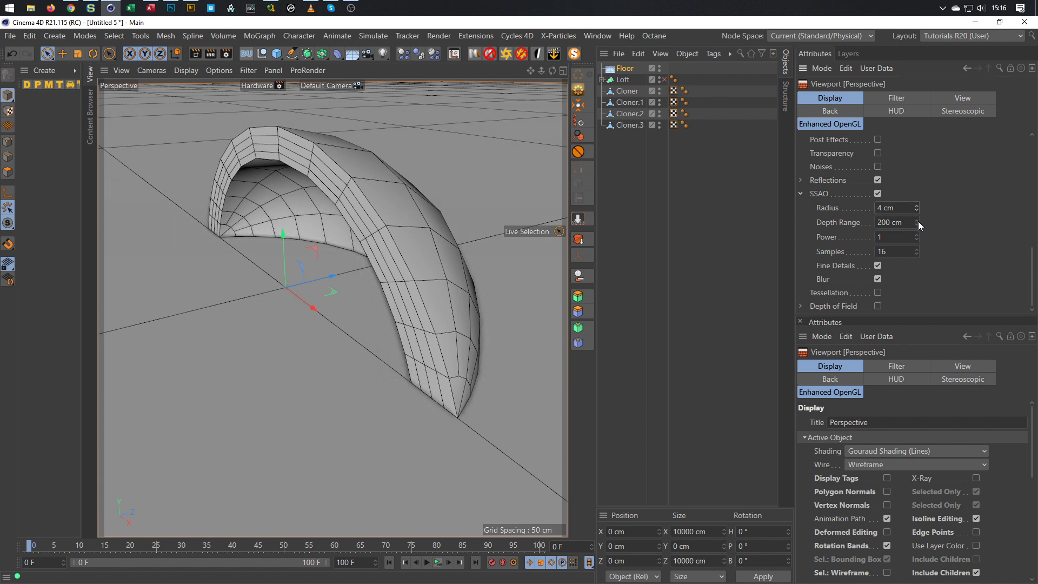
drag(917, 221, 917, 276)
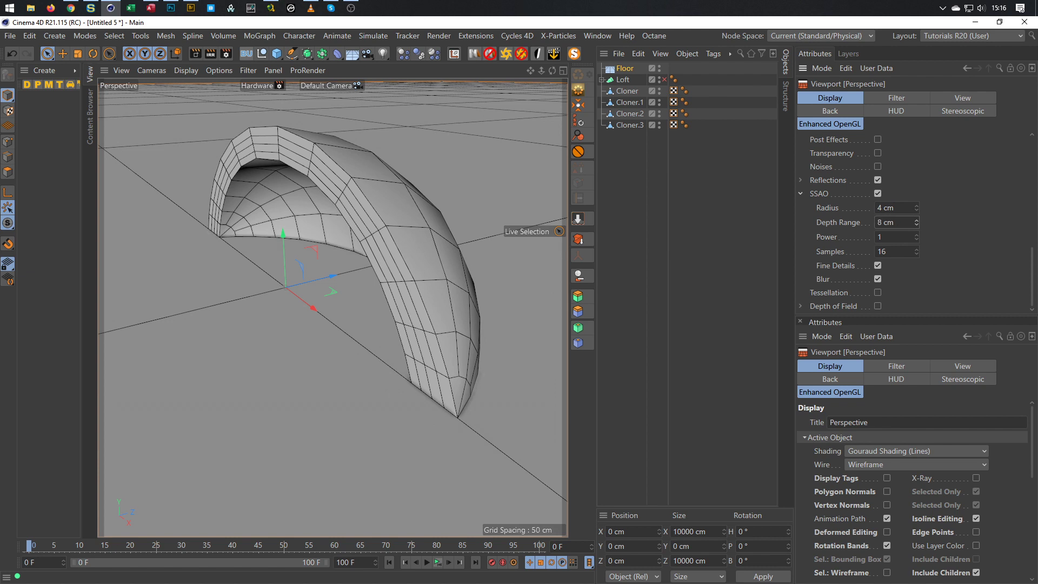
double_click(885, 251)
text(64)
alt+drag(515, 278, 417, 279)
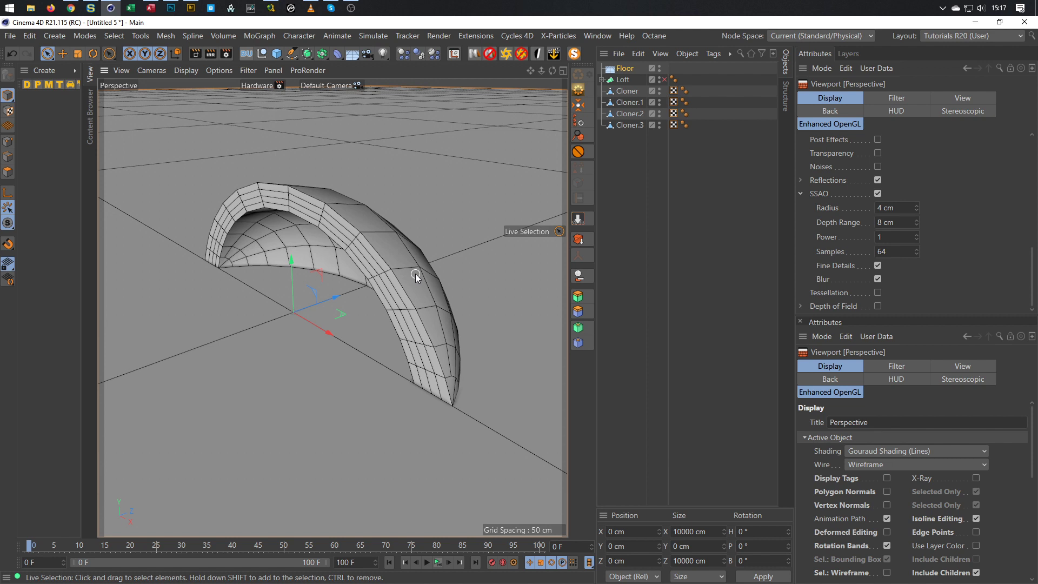
Try rotating Cloner.1 about 5.6° in pitch with the Rotate tool, and undo the rotation
click(624, 103)
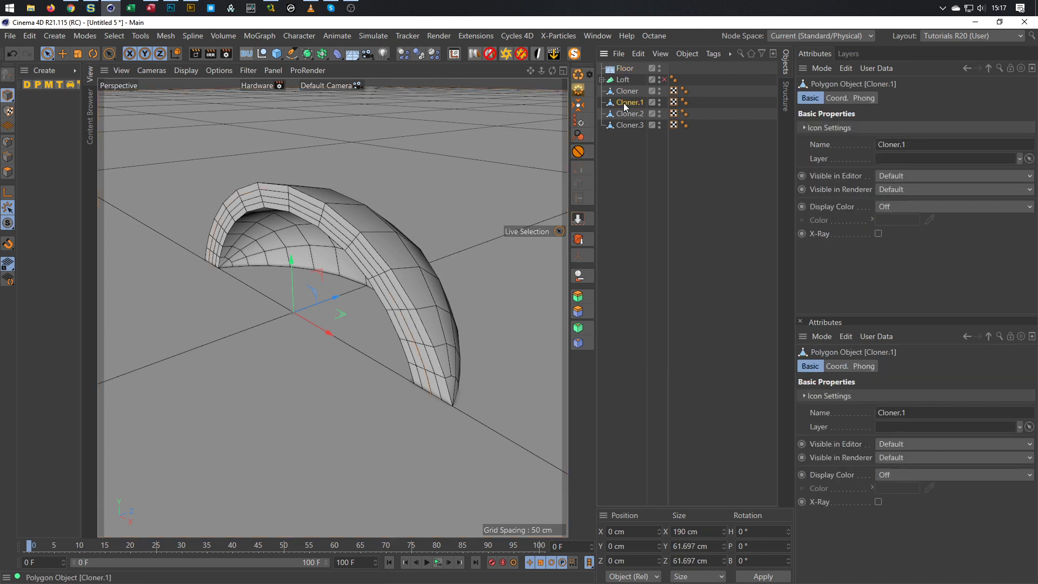
key(r)
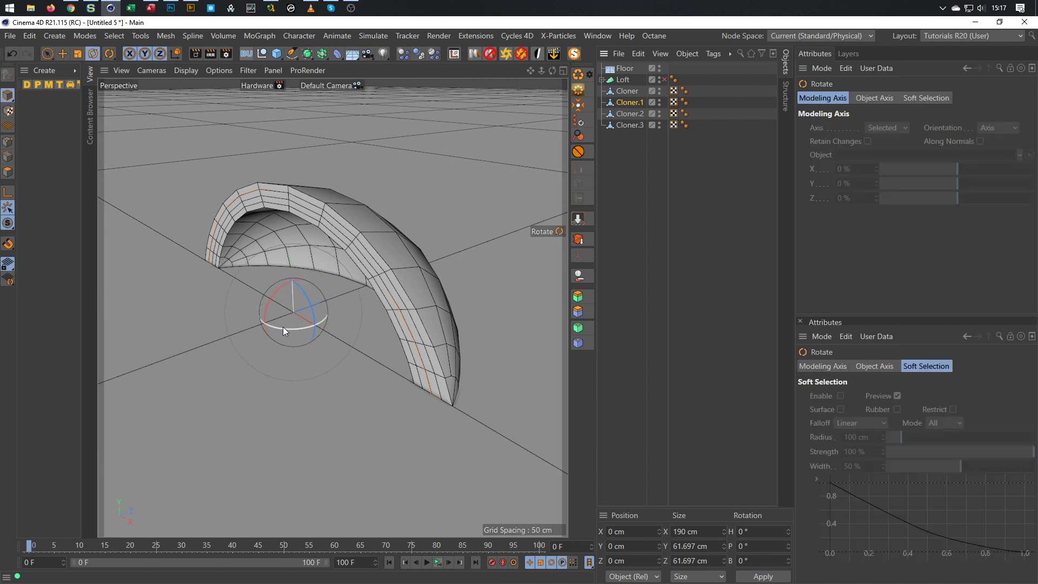
drag(271, 298, 241, 288)
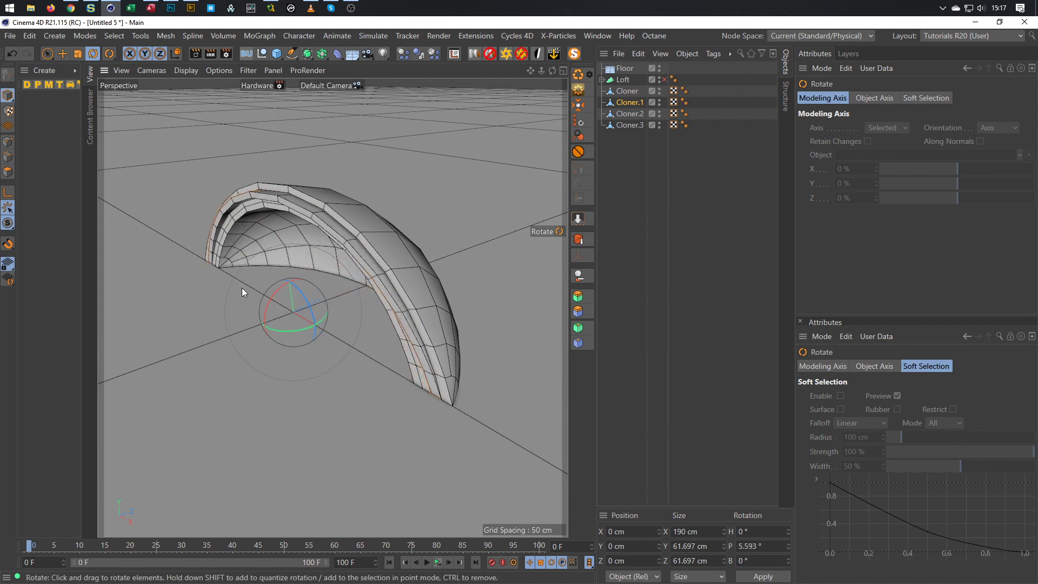
key(ctrl+z)
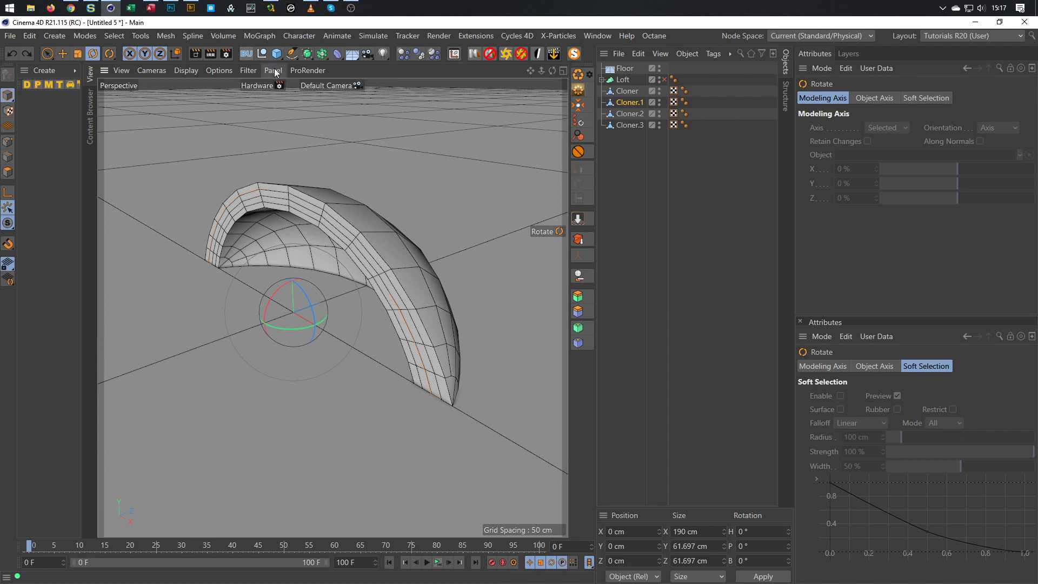
Add a Null object to the scene and name it Xpresso
click(263, 53)
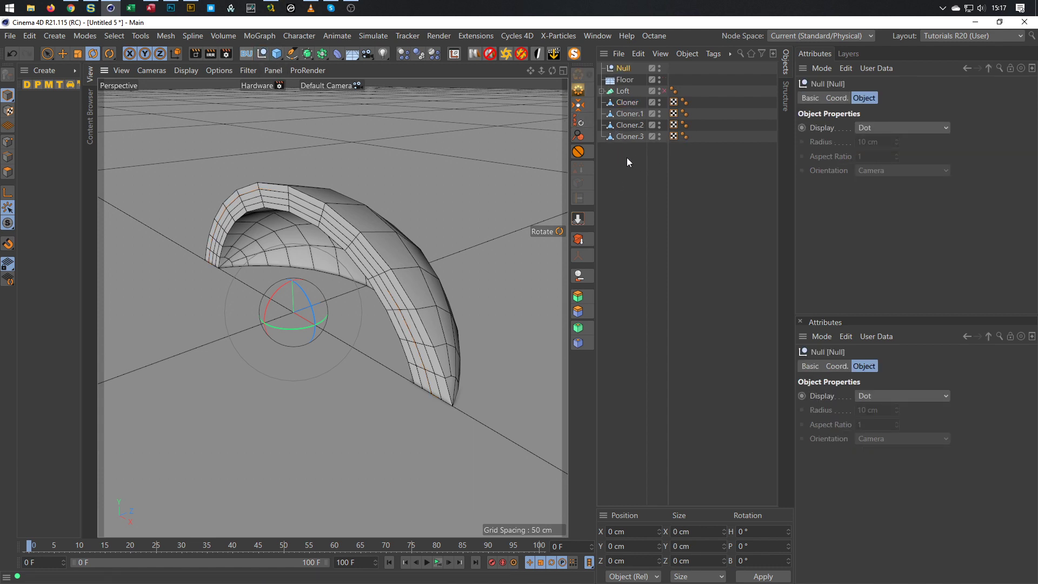
double_click(624, 68)
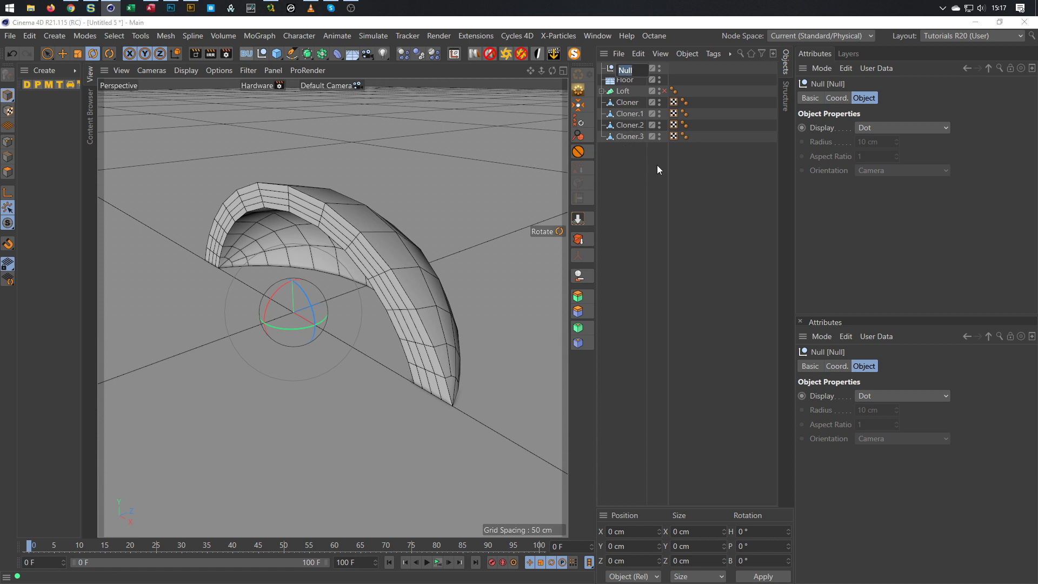
text(Xpresso)
key(Return)
Add an XPresso tag to the Xpresso null and move its editor window clear of the object list
right_click(631, 67)
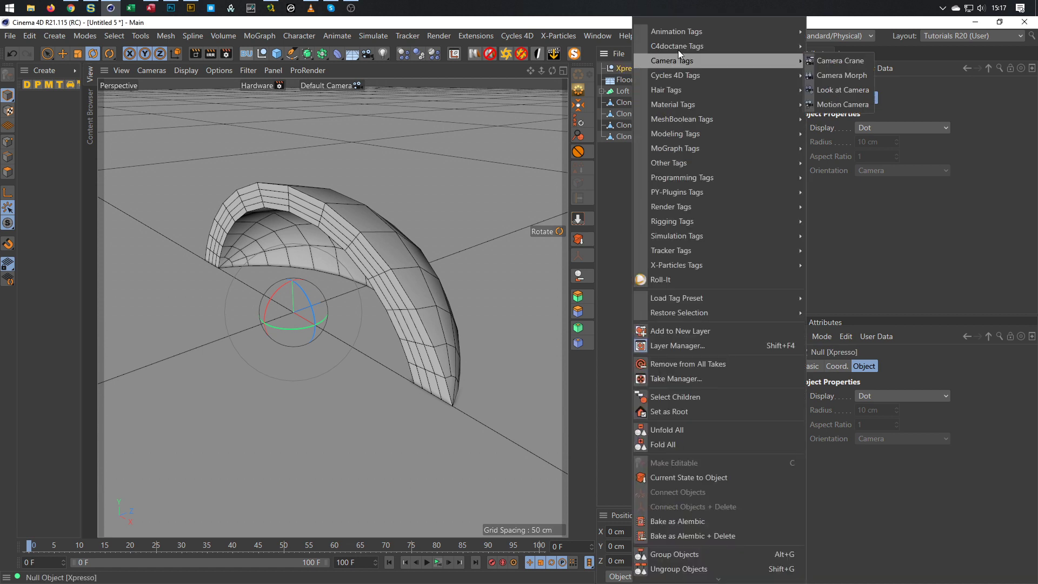
mouse_move(744, 173)
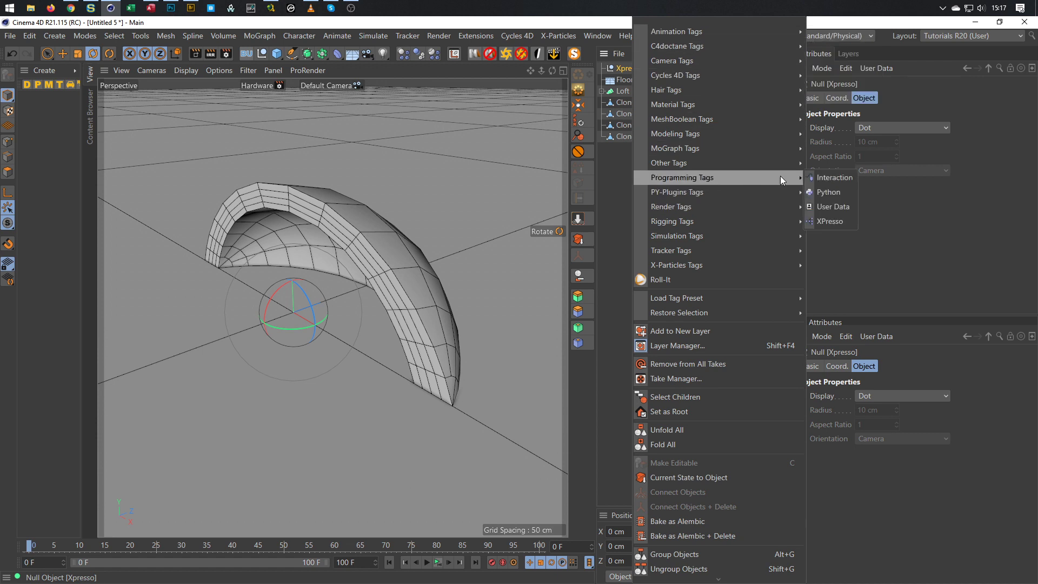
click(825, 220)
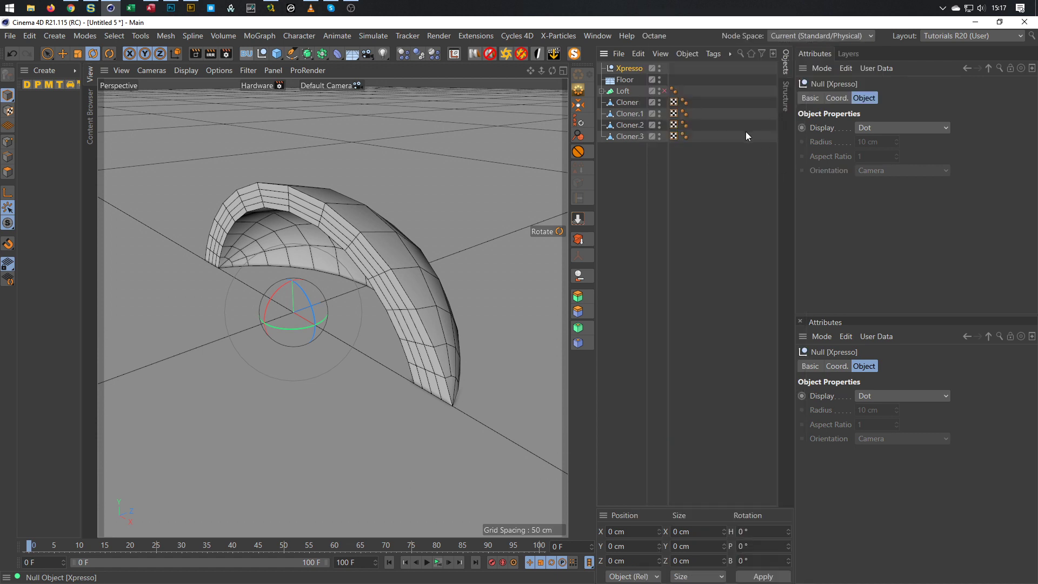
drag(243, 51, 395, 308)
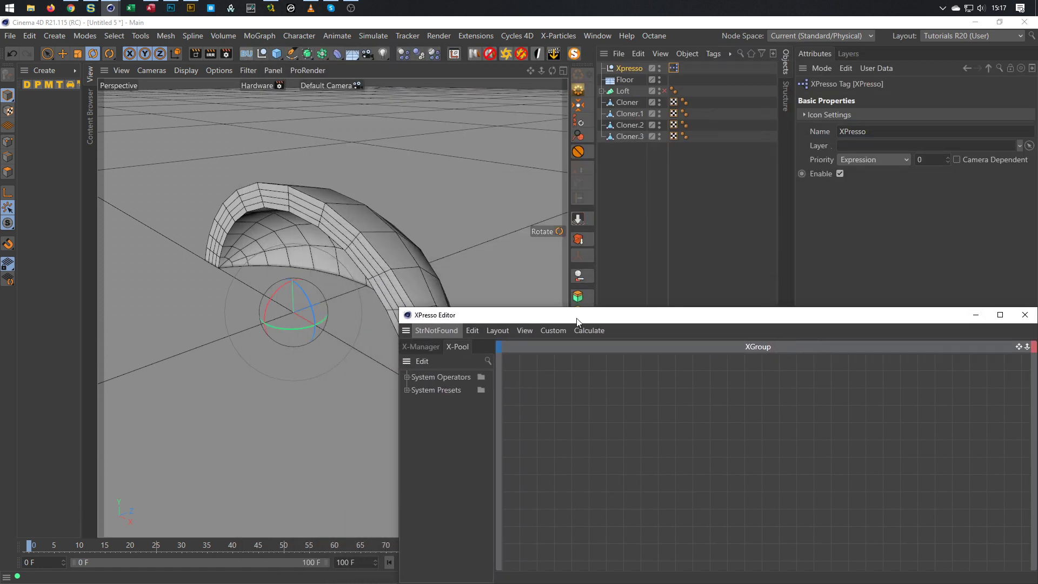
drag(576, 315, 553, 282)
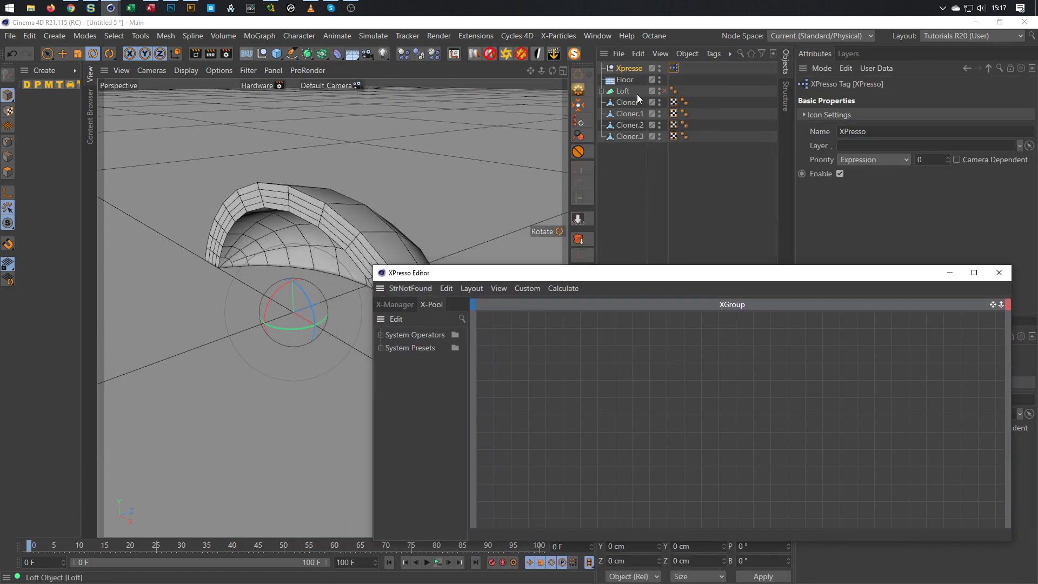
Open the user data manager for the Xpresso null and name its data group Move Shell
click(629, 69)
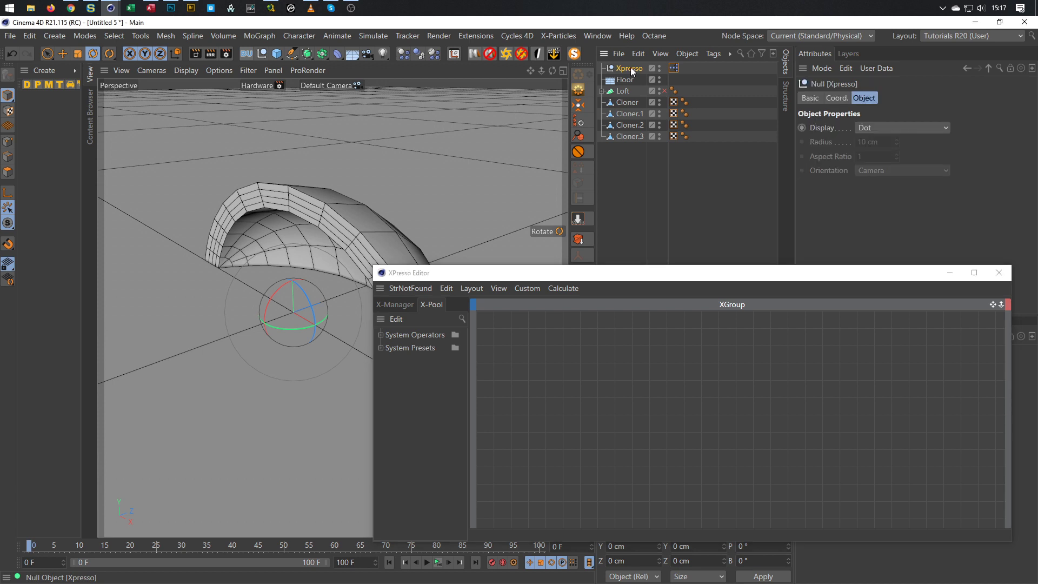
click(872, 68)
click(877, 97)
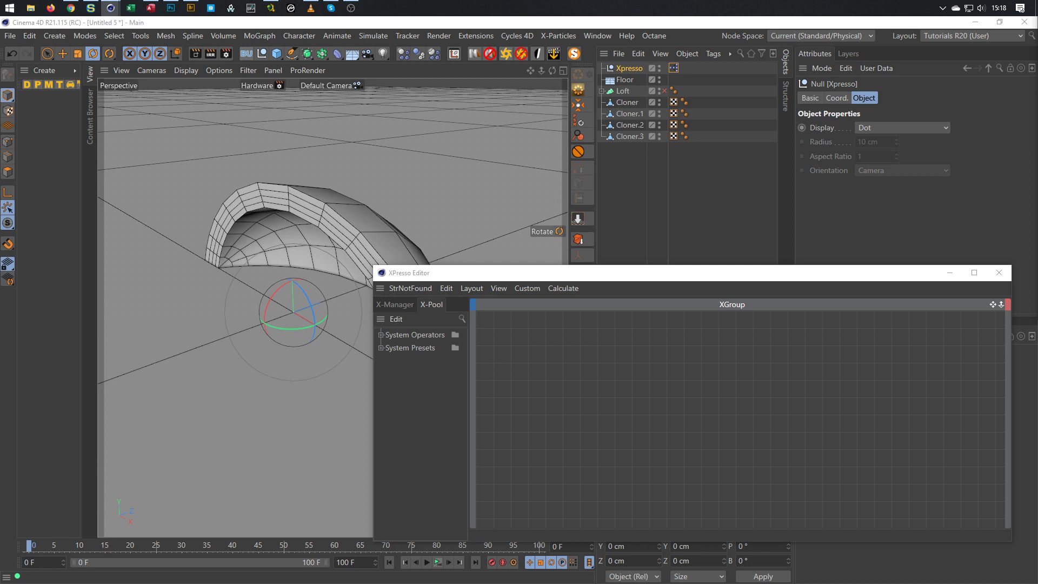
drag(1037, 70, 596, 101)
click(494, 113)
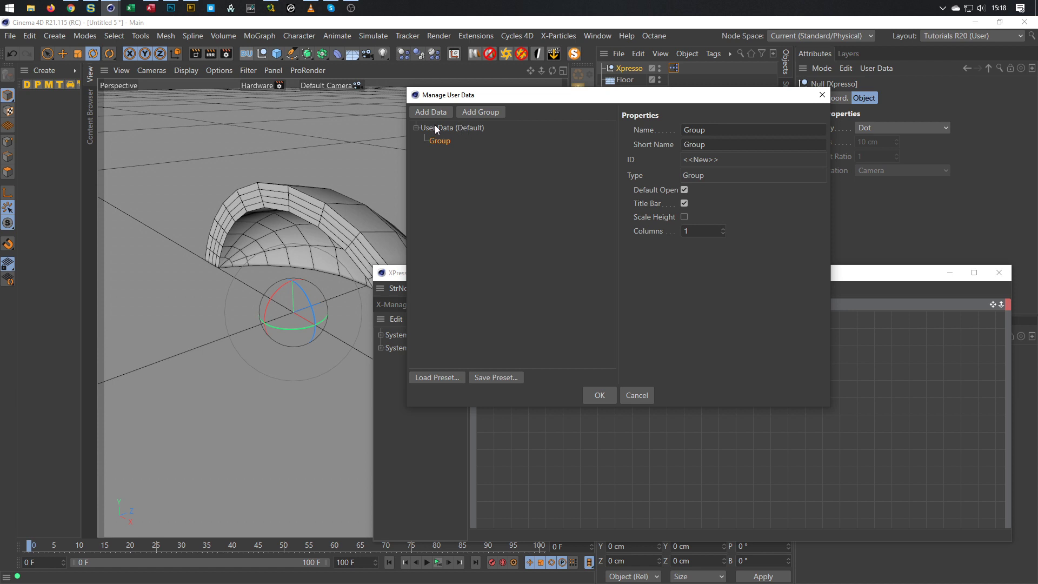
double_click(712, 132)
text(Move Shell)
key(Return)
Add a percent Float Slider named Open / Close to the Move Shell group and confirm the user data
click(439, 111)
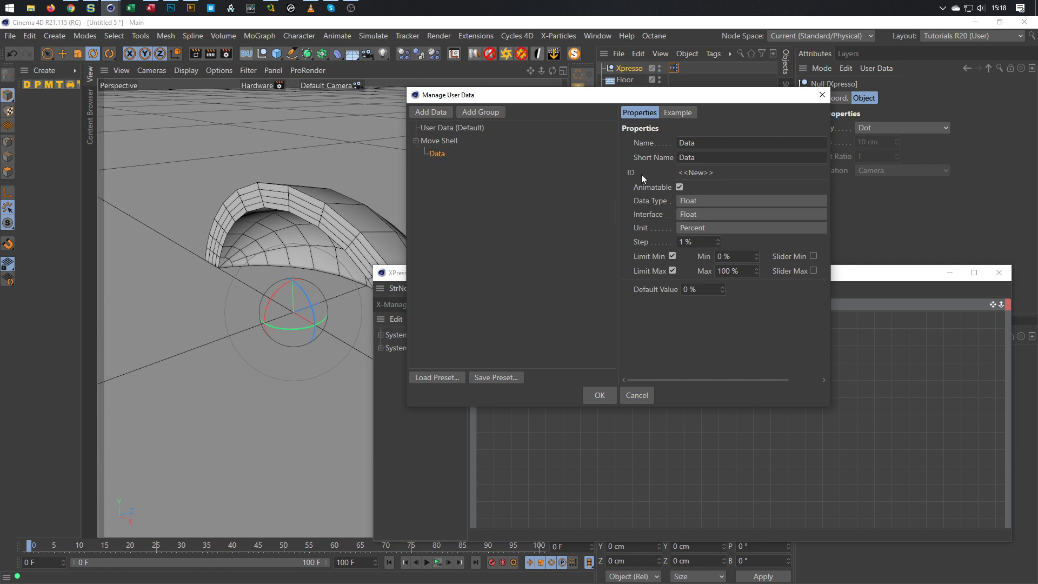
click(696, 214)
click(705, 240)
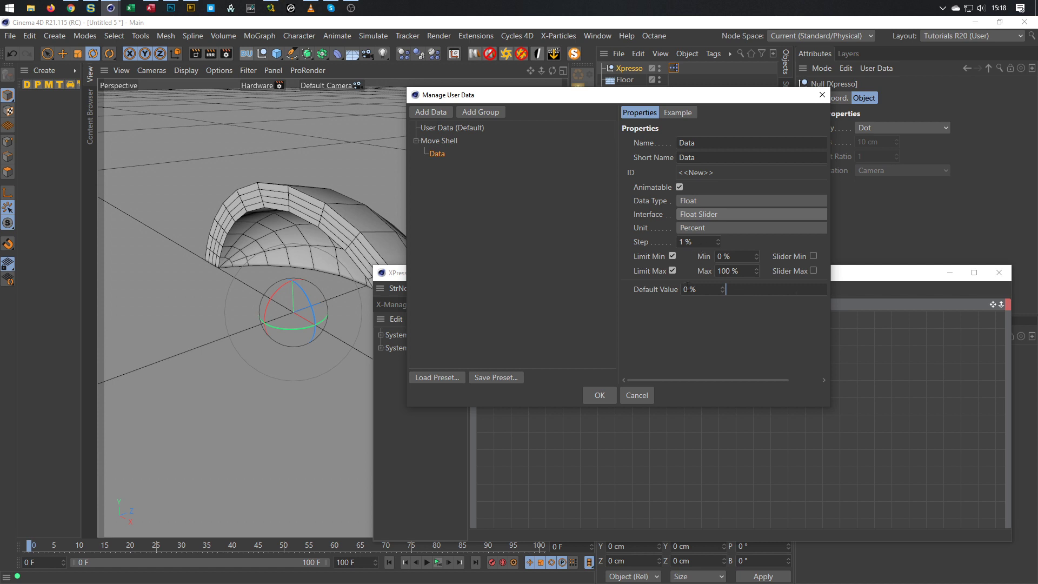
click(697, 143)
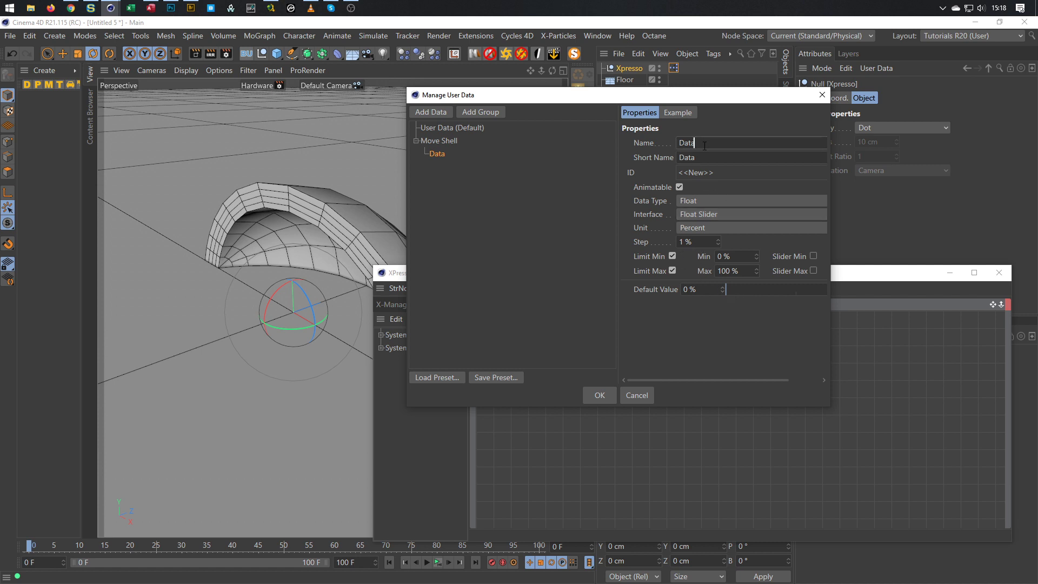
text(Open / Close)
key(Return)
click(599, 396)
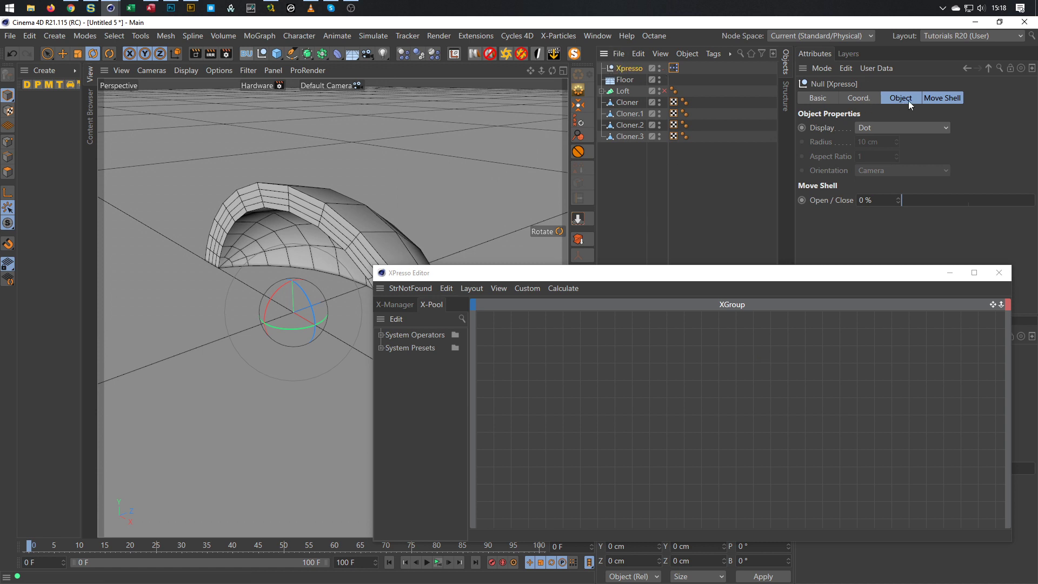
Place the Open / Close parameter as a HUD slider in the perspective view and change its Show mode
click(943, 99)
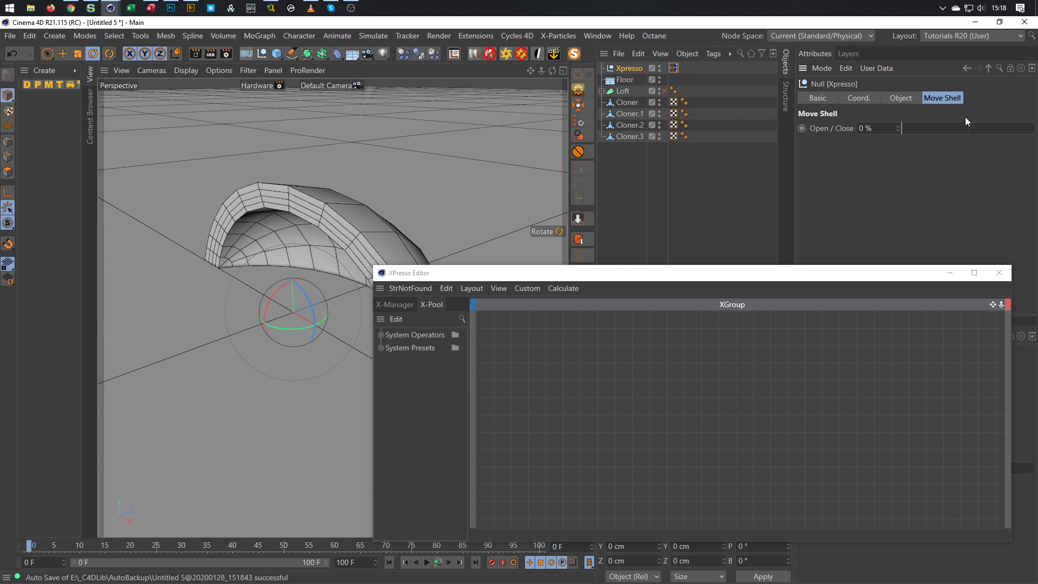
drag(820, 130, 550, 145)
drag(442, 103, 410, 101)
right_click(410, 101)
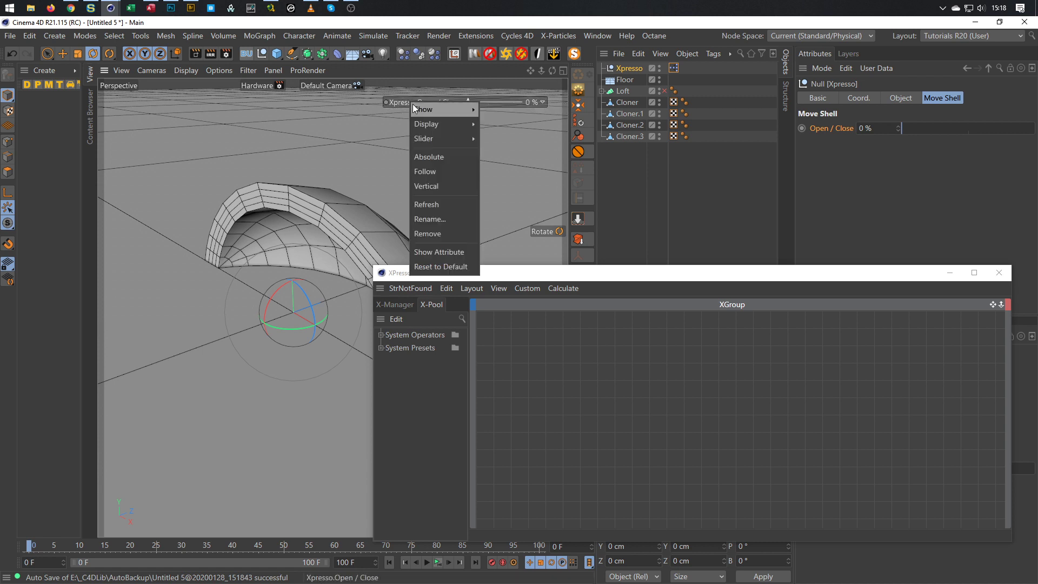
mouse_move(436, 112)
click(506, 170)
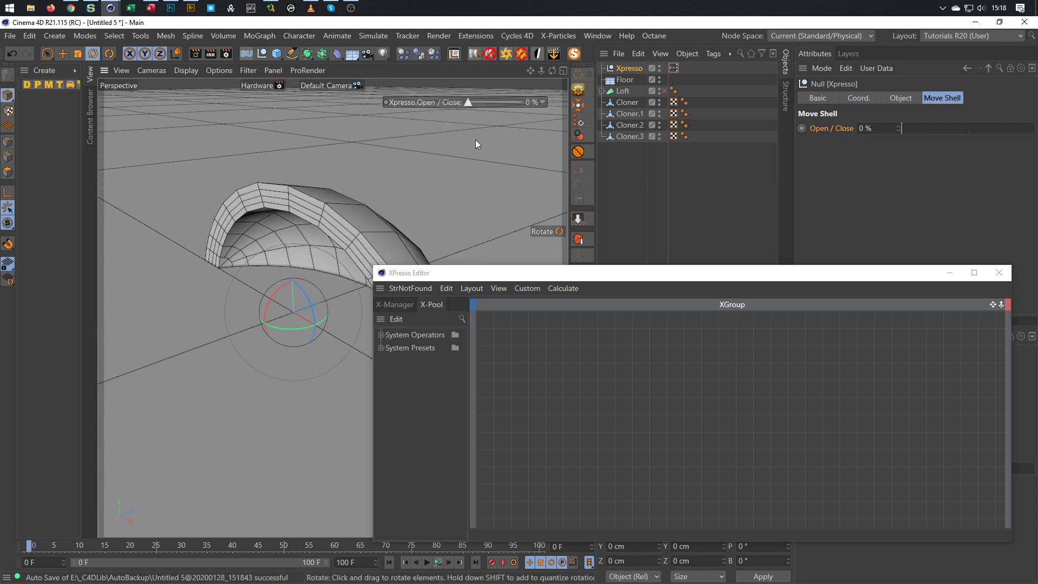
Hide the object name on the Open / Close HUD slider and reposition it near the view's upper edge
right_click(415, 102)
mouse_move(451, 133)
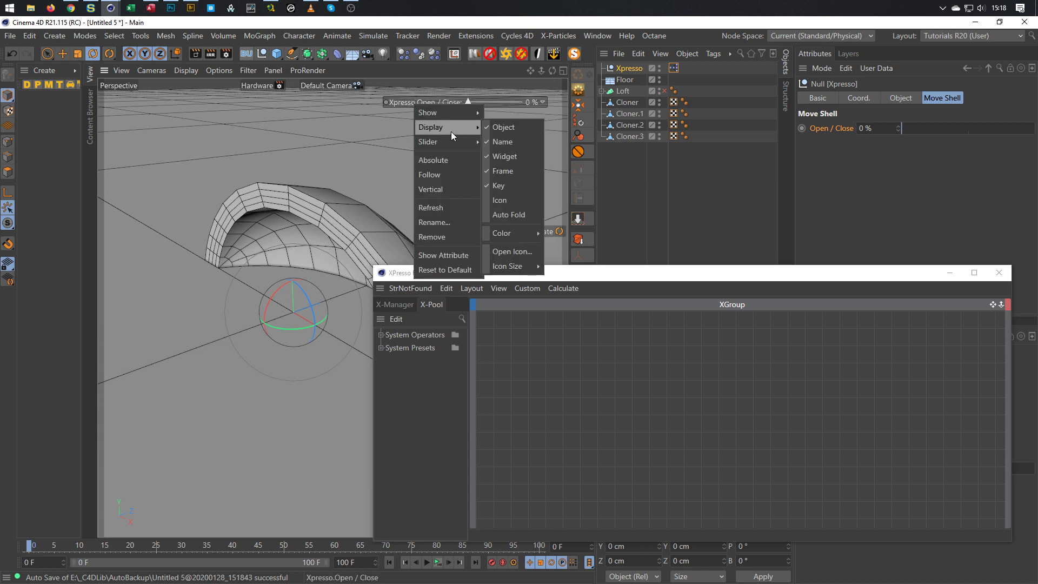
click(504, 128)
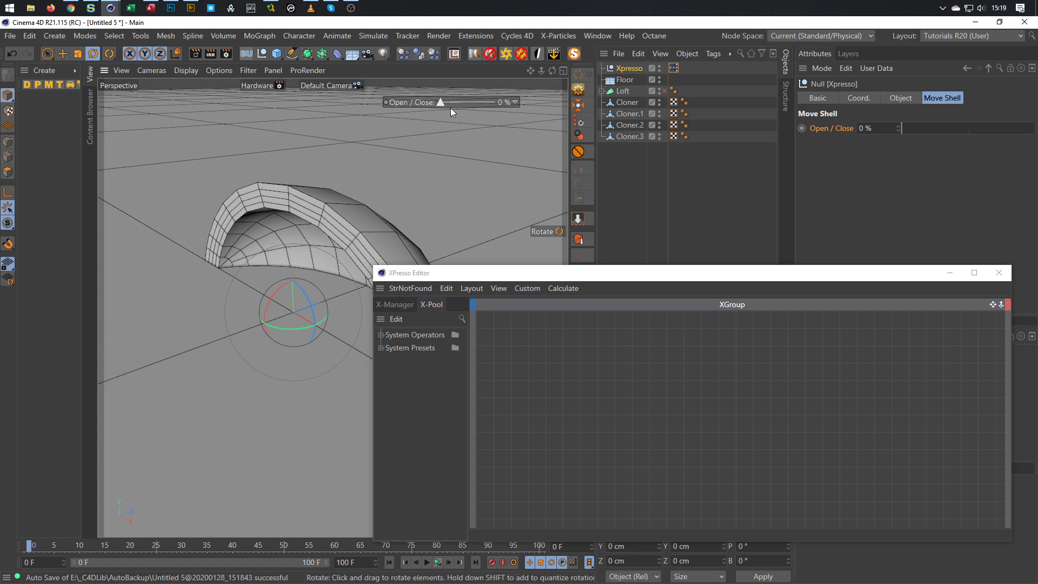
drag(401, 102, 433, 102)
Add the Xpresso null as a node in the XPresso Editor and give it an Open / Close output port
drag(798, 276, 787, 240)
drag(633, 67, 514, 312)
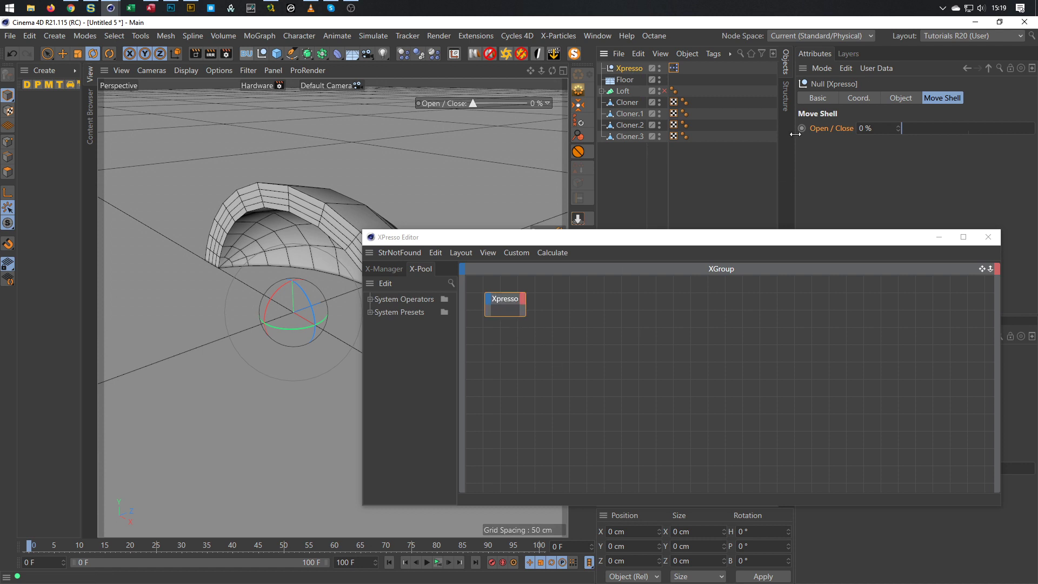
drag(826, 129, 521, 298)
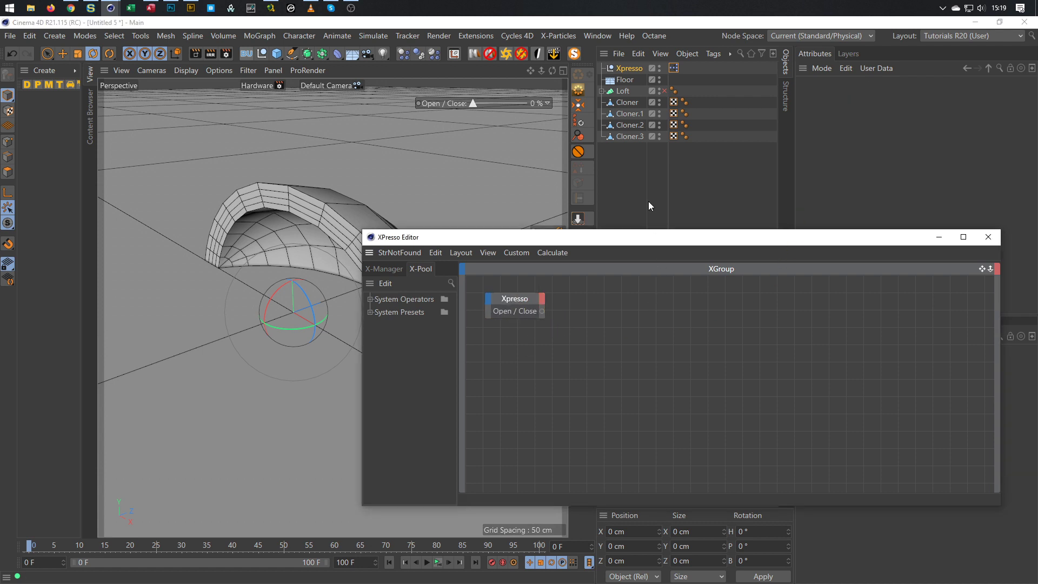
Add Cloner.1 as a node beside the Xpresso node and keep Cloner.1 selected in the scene
click(625, 103)
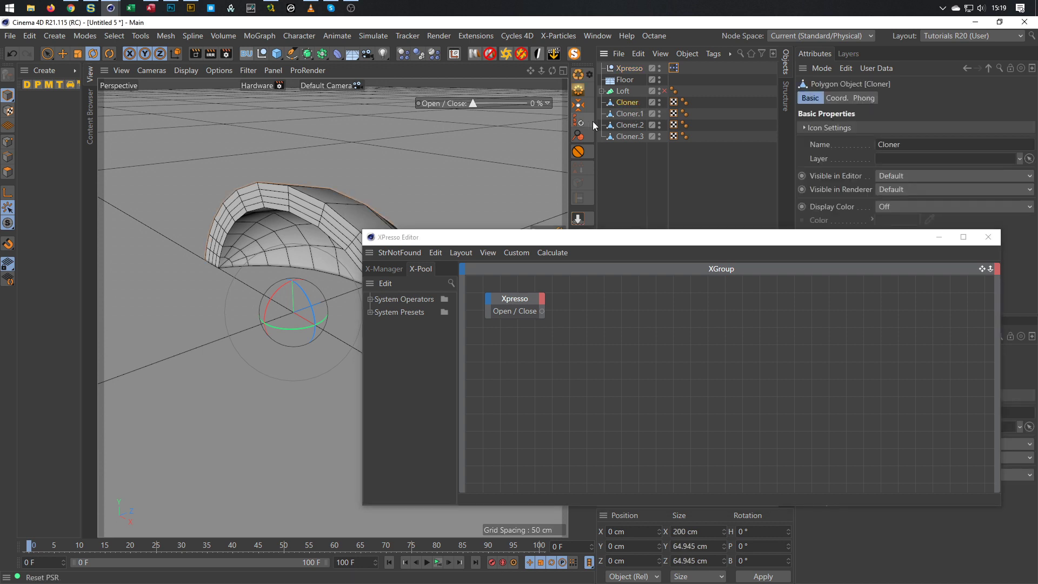
click(628, 115)
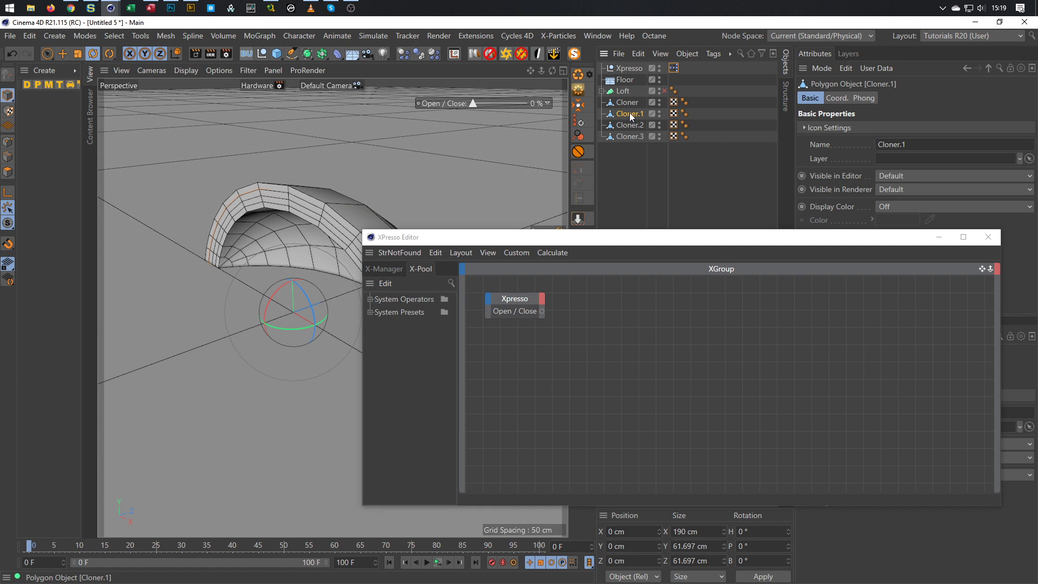
drag(679, 304, 679, 302)
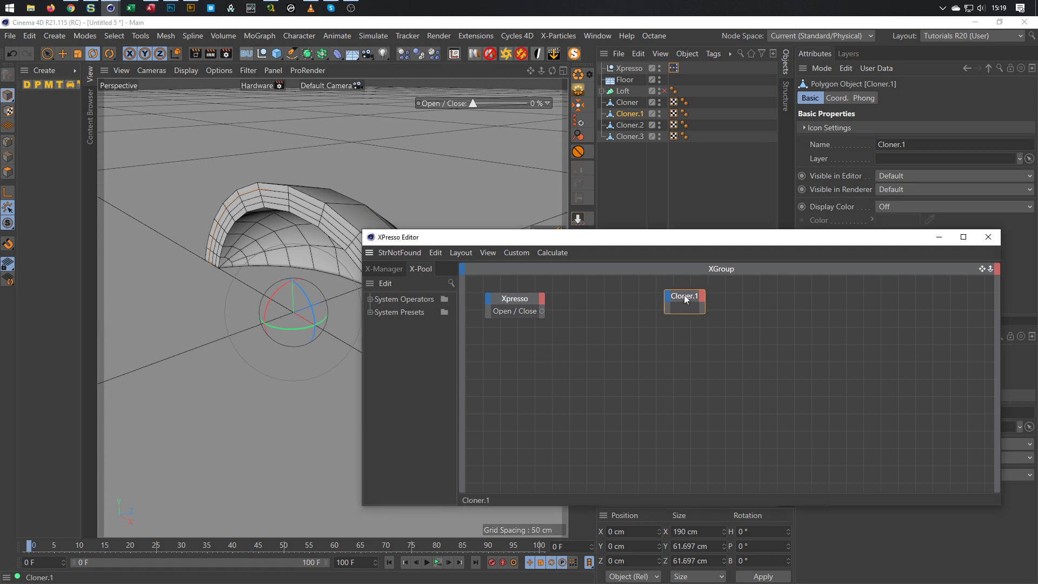
click(635, 115)
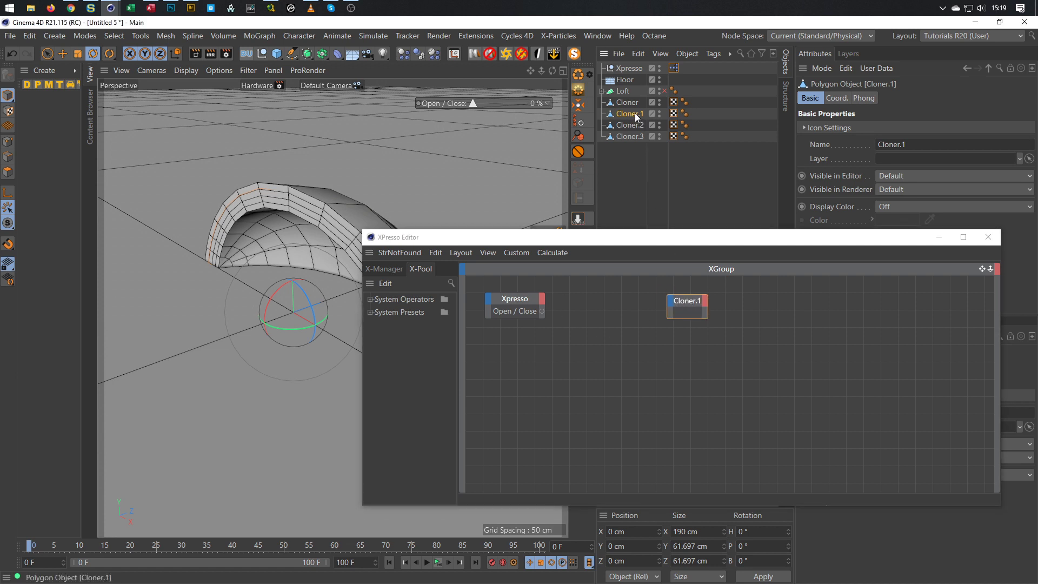
Give the Cloner.1 node in the XPresso Editor a Rotation . P input port from the object's pitch rotation coordinate
click(840, 99)
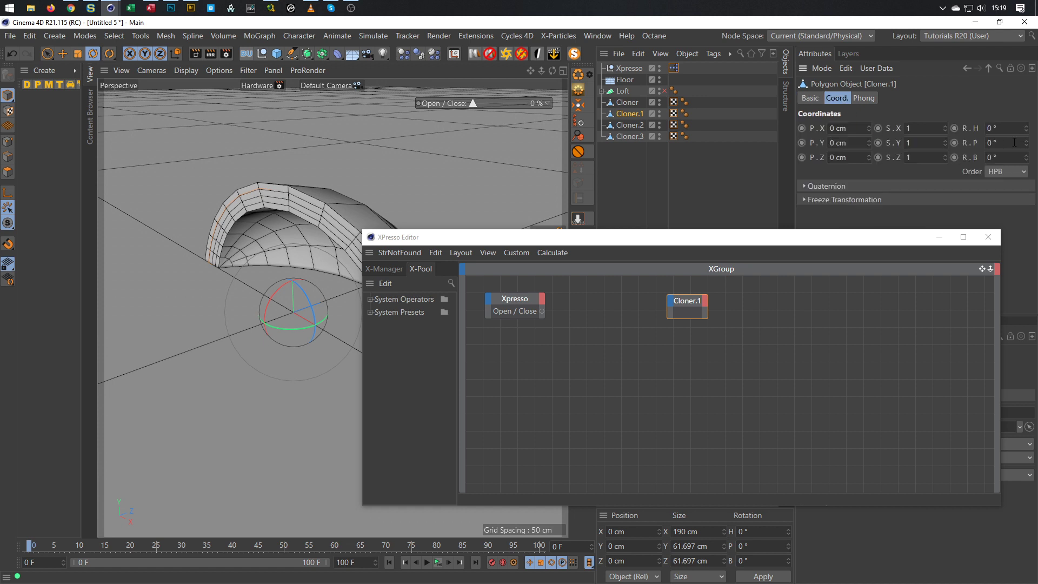
drag(1026, 143, 851, 222)
drag(666, 297, 672, 303)
click(686, 306)
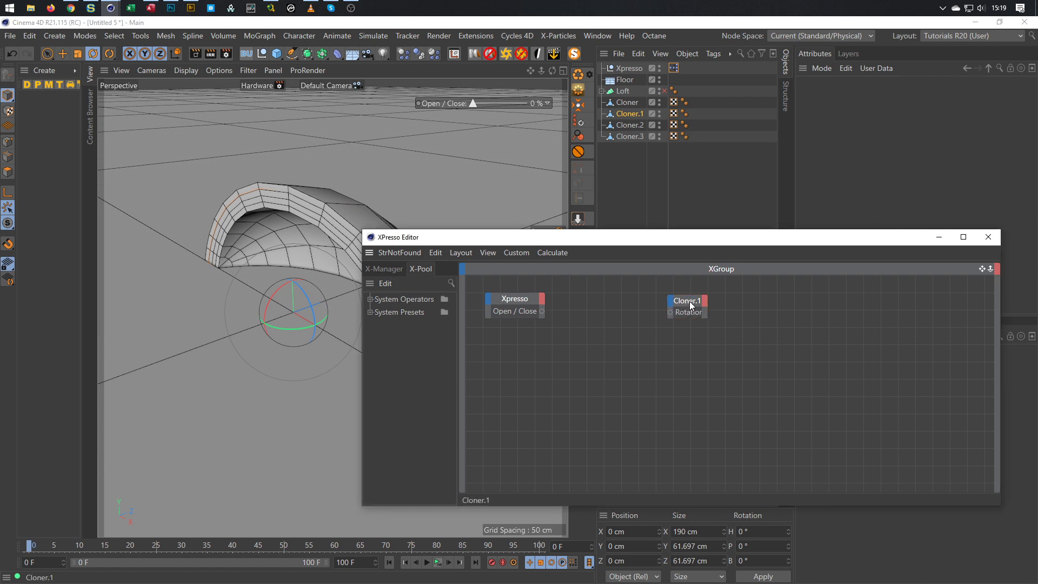
drag(703, 301, 695, 301)
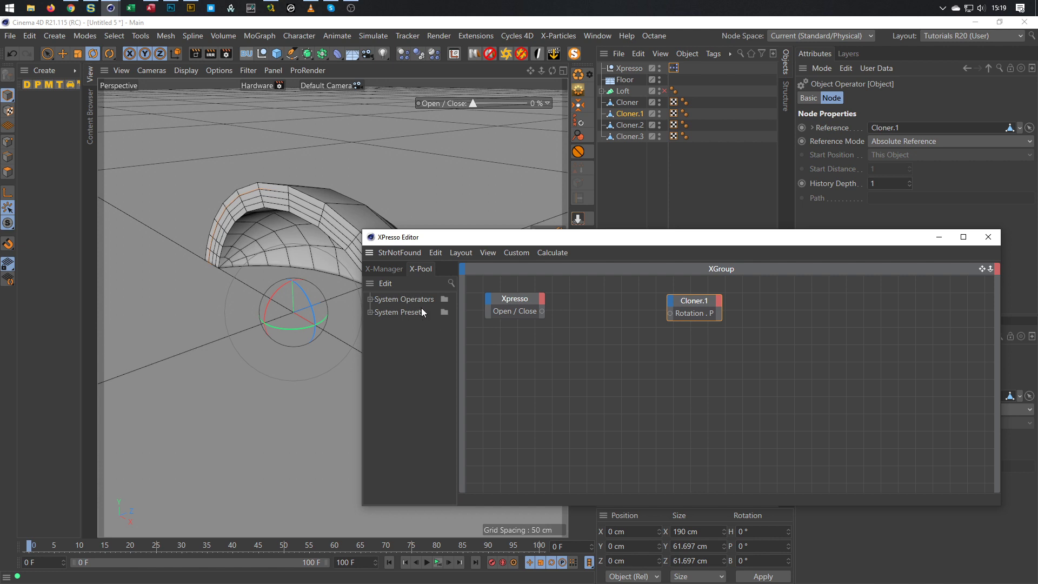
Add a Range Mapper node between the Xpresso and Cloner.1 nodes, with Input Range Percent and Output Range Degree
click(450, 283)
text(range)
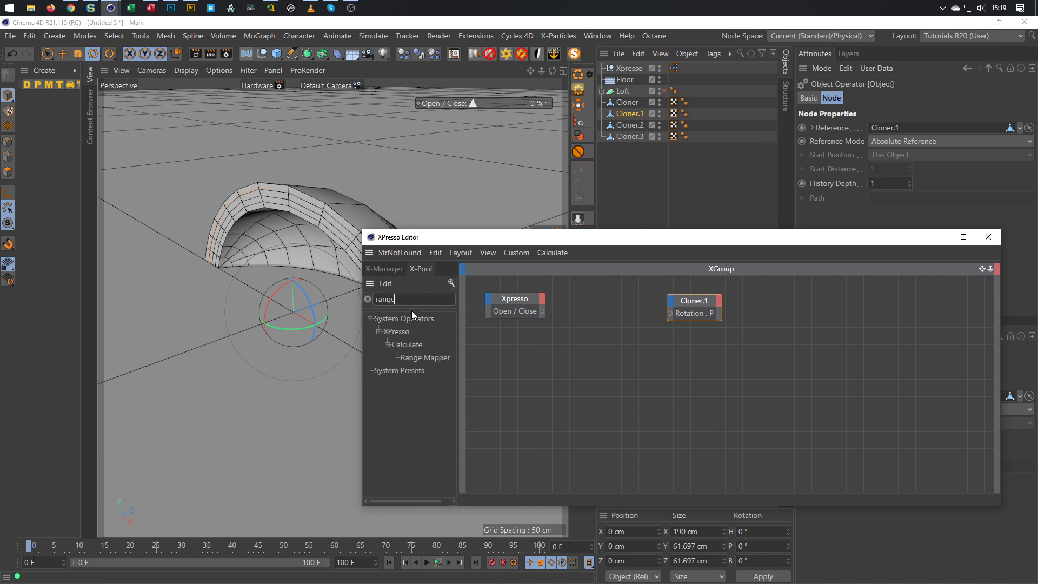
drag(440, 360, 617, 302)
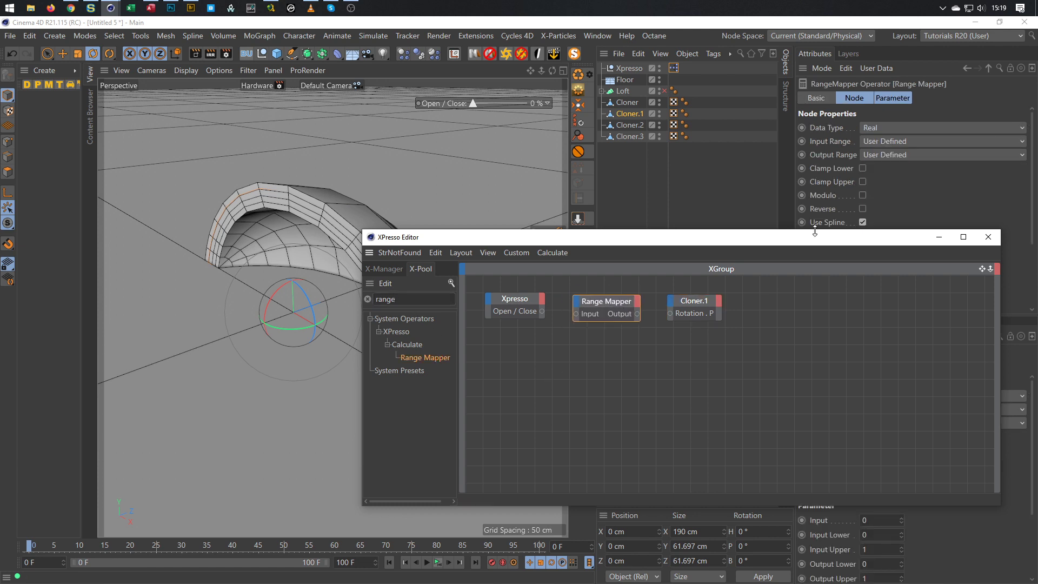
click(872, 141)
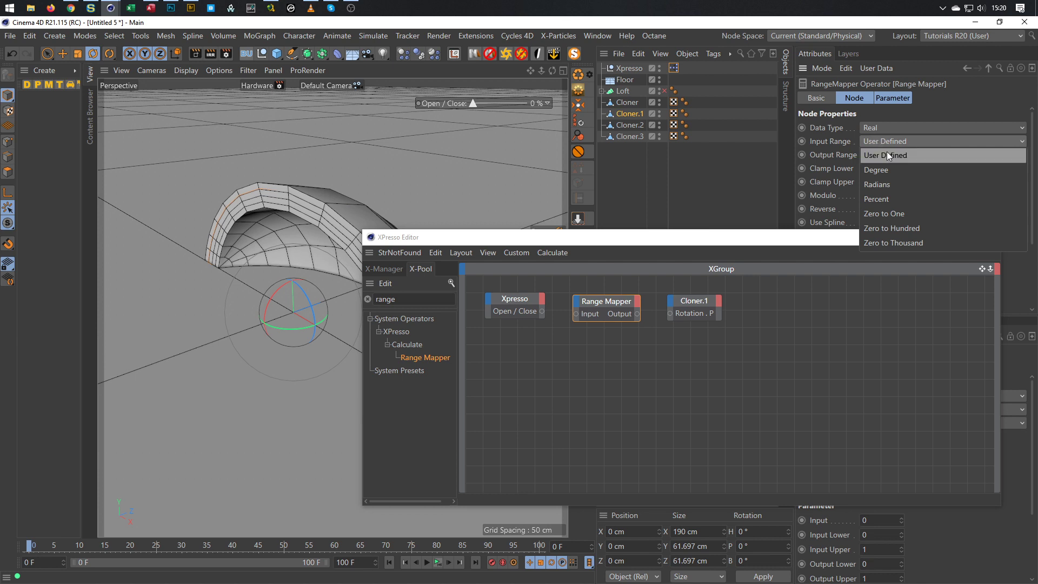
click(891, 193)
click(895, 155)
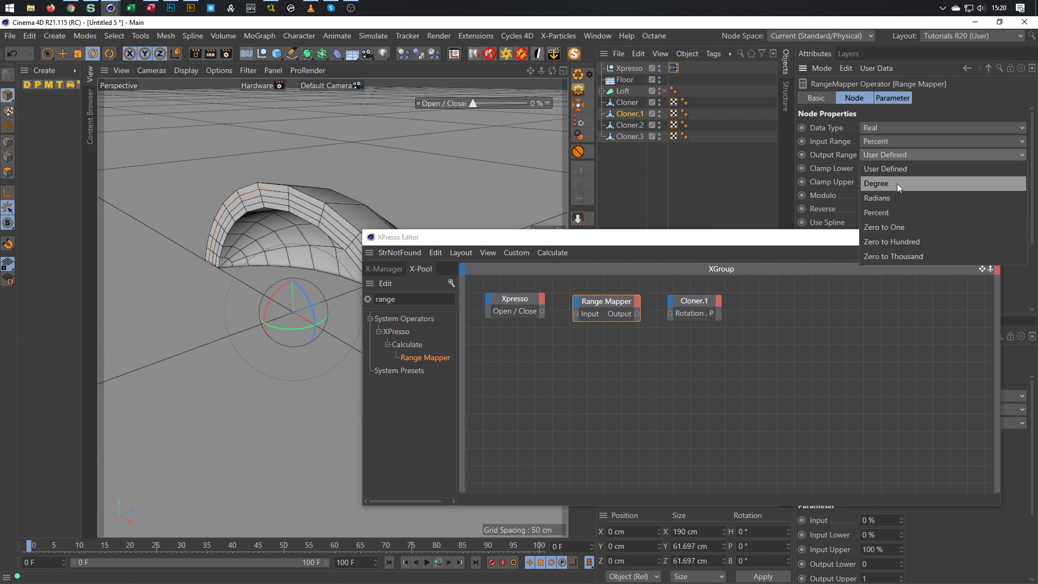
click(898, 185)
Move the XPresso Editor clear of the node attributes and space out the Xpresso, Range Mapper and Cloner.1 nodes in a row
drag(875, 239, 728, 234)
drag(850, 285, 676, 307)
key(h)
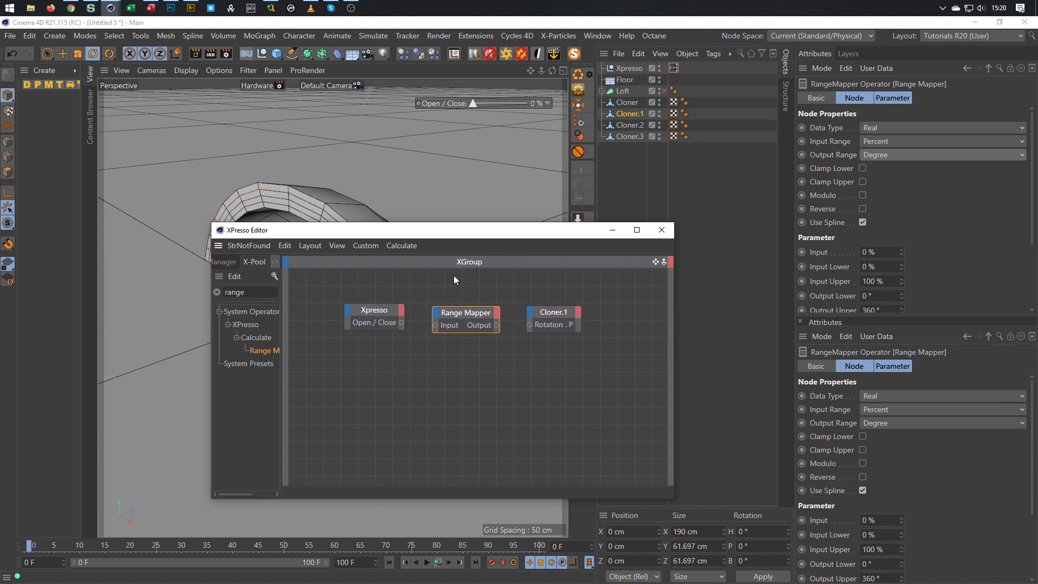
drag(479, 234, 620, 282)
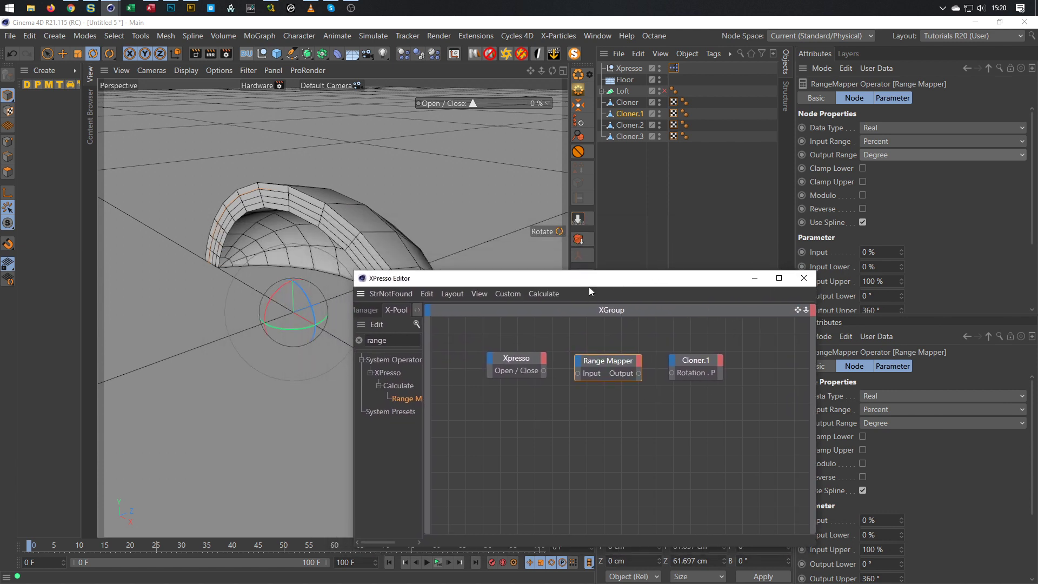
drag(514, 359, 500, 364)
drag(614, 362, 602, 365)
drag(696, 361, 695, 362)
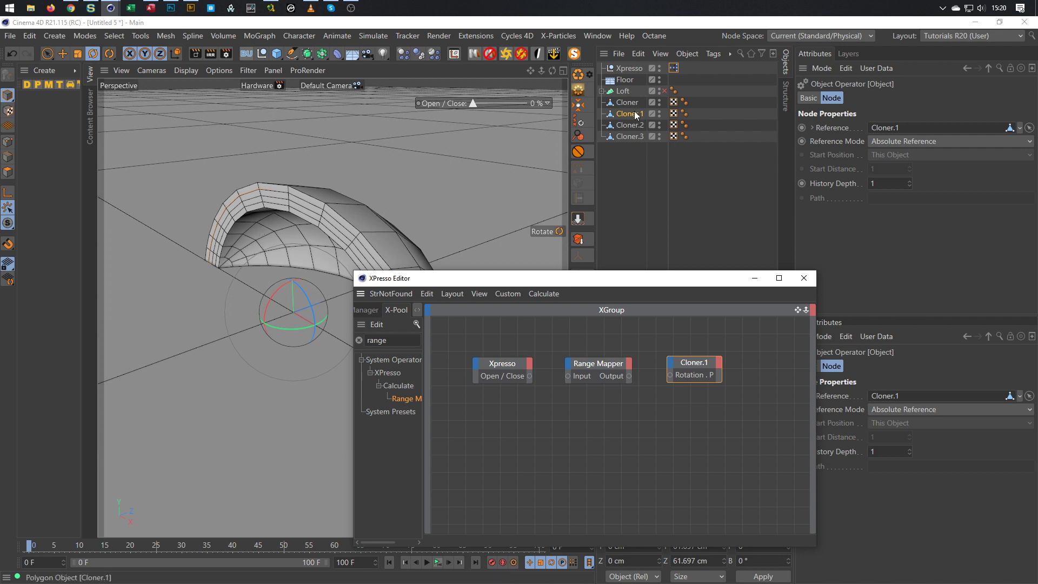
Set the Range Mapper's Output Upper to 30° and shift the XPresso Editor slightly aside
click(590, 363)
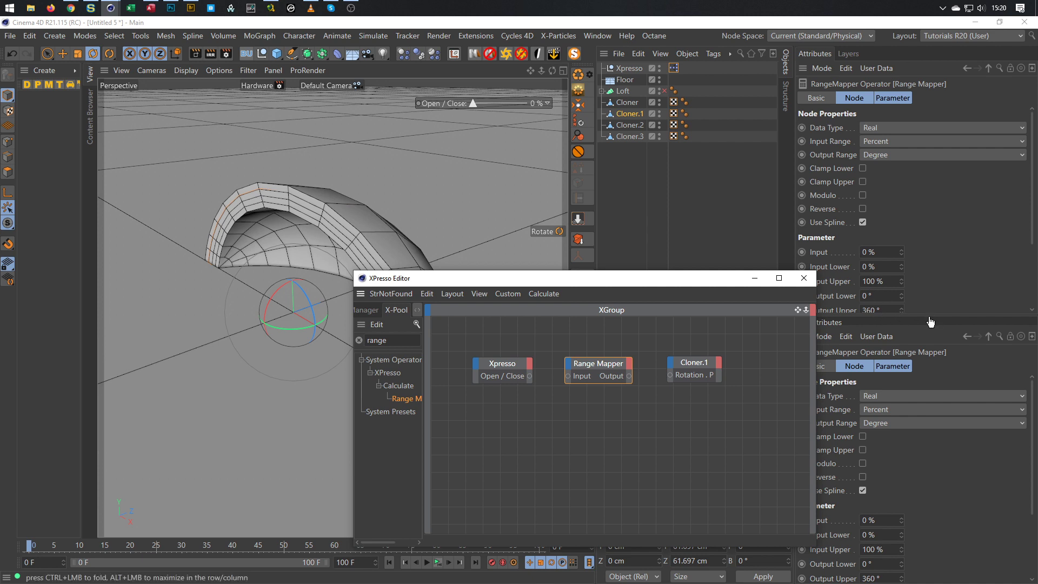
drag(930, 314, 933, 374)
click(892, 309)
text(30)
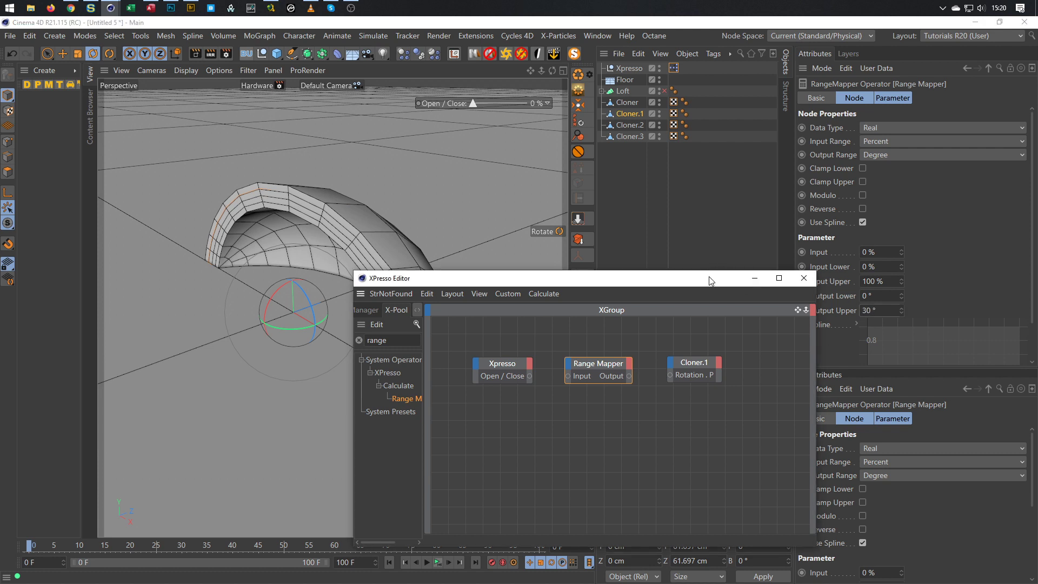
drag(713, 277, 699, 276)
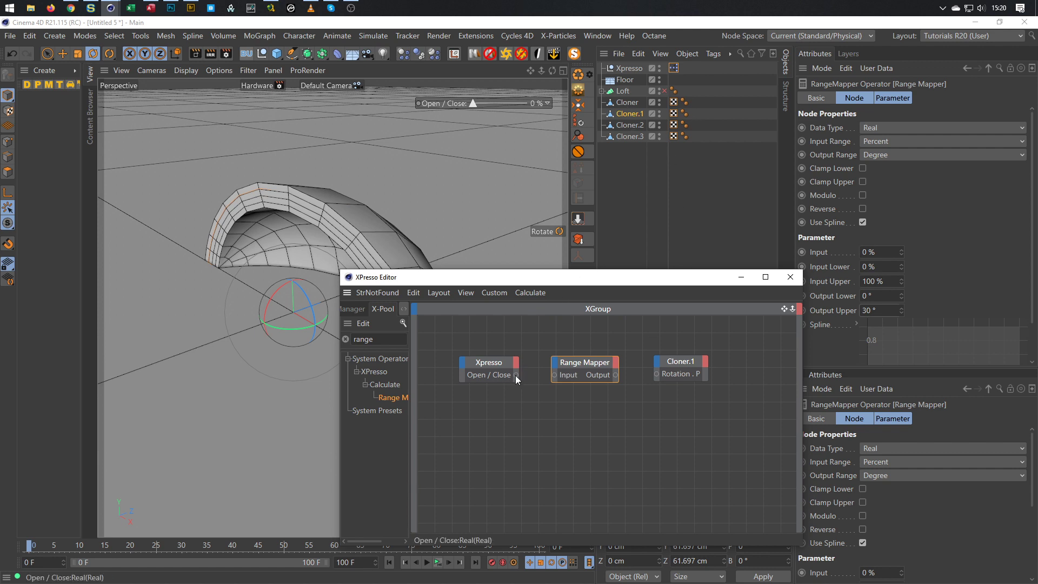
Wire Open / Close through the Range Mapper into Cloner.1's Rotation . P and test it with the HUD slider
drag(554, 379, 556, 376)
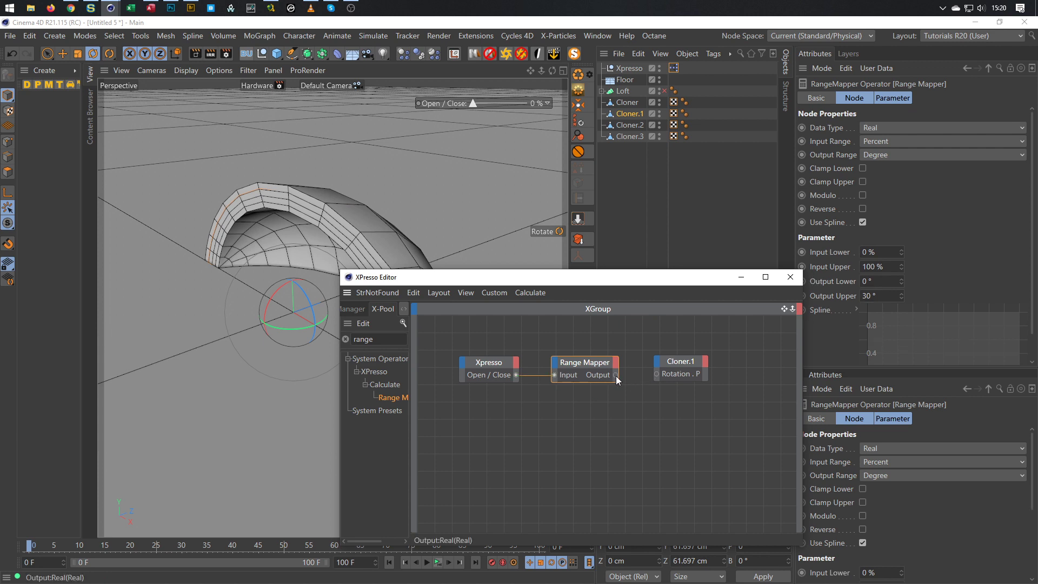
drag(656, 373, 656, 374)
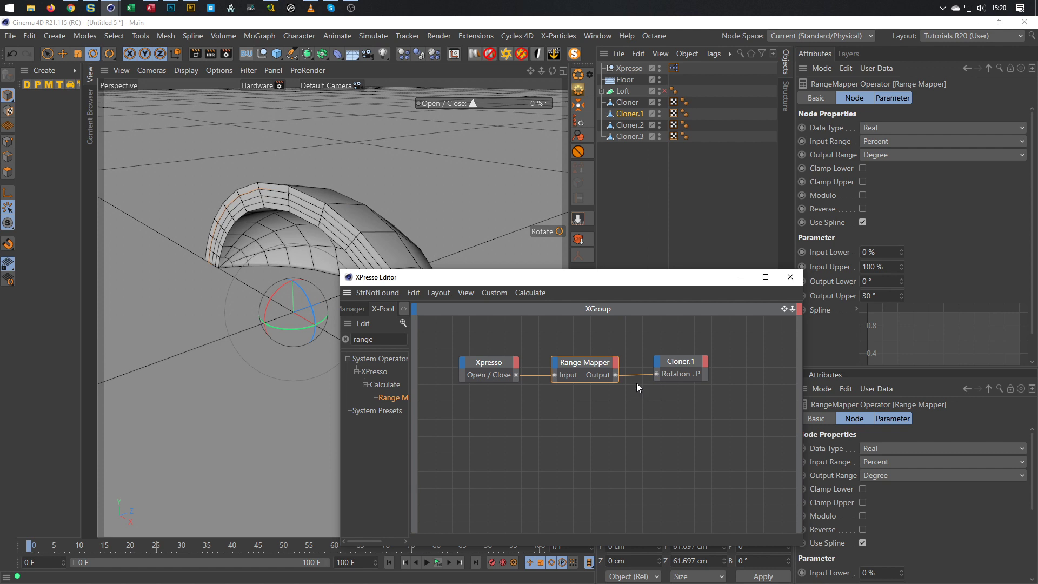
drag(473, 103, 453, 120)
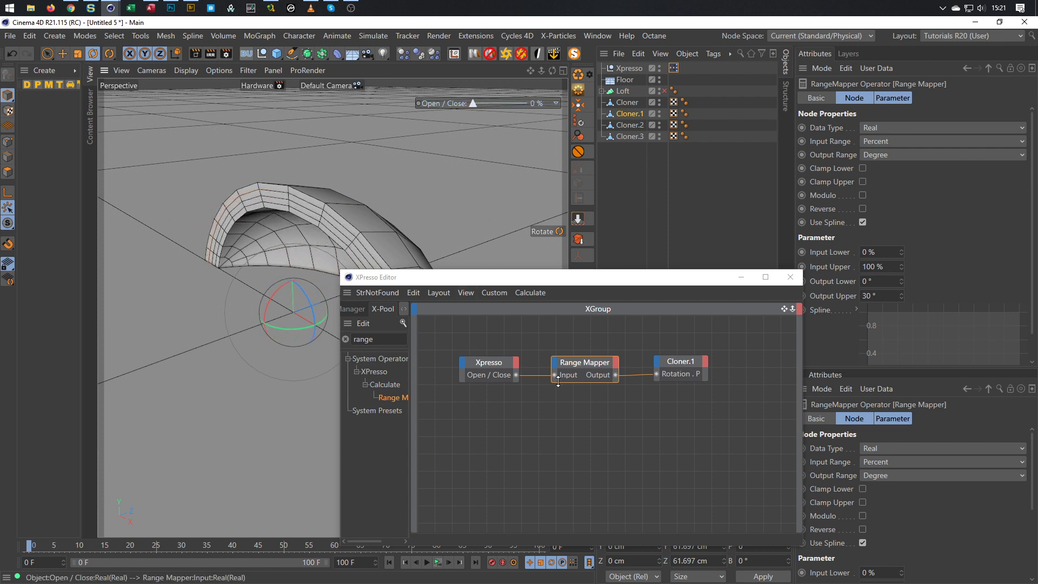
Duplicate the Cloner.1 and Range Mapper nodes, referencing Cloner.2 in the object copy and setting the mapper copy's Output Upper to 60°
click(691, 362)
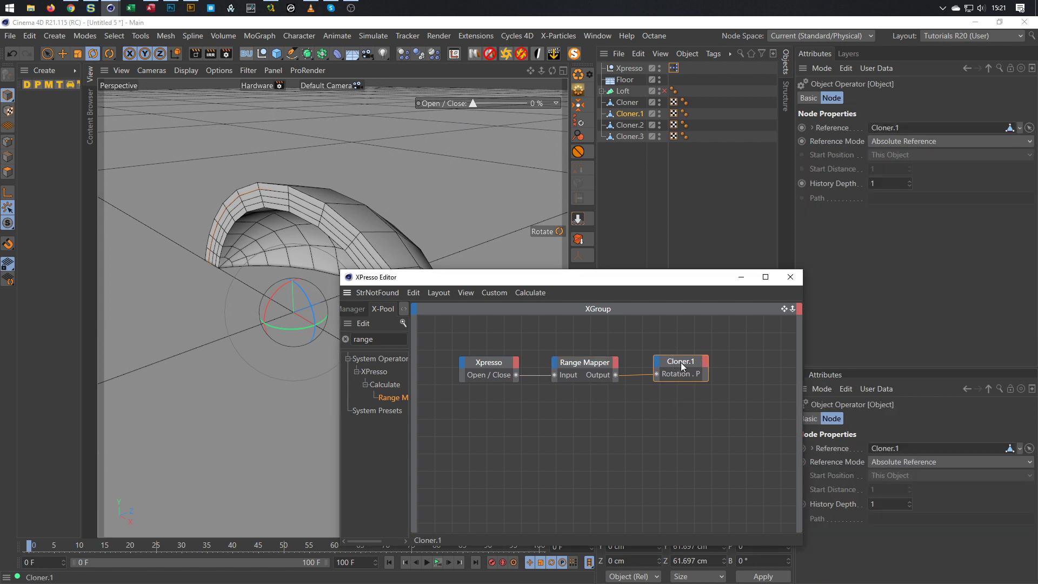
ctrl+drag(680, 363, 679, 406)
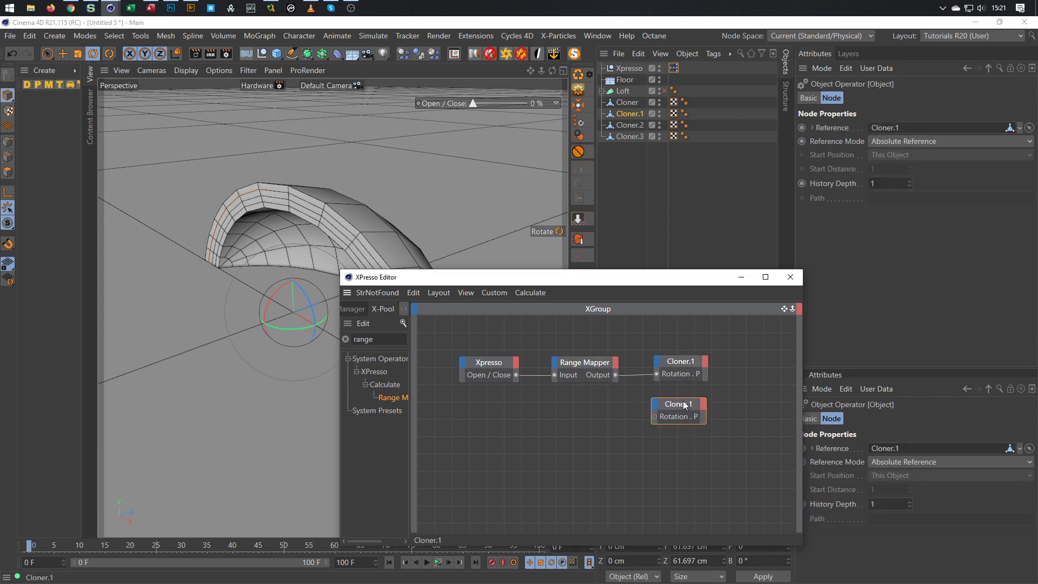
click(627, 125)
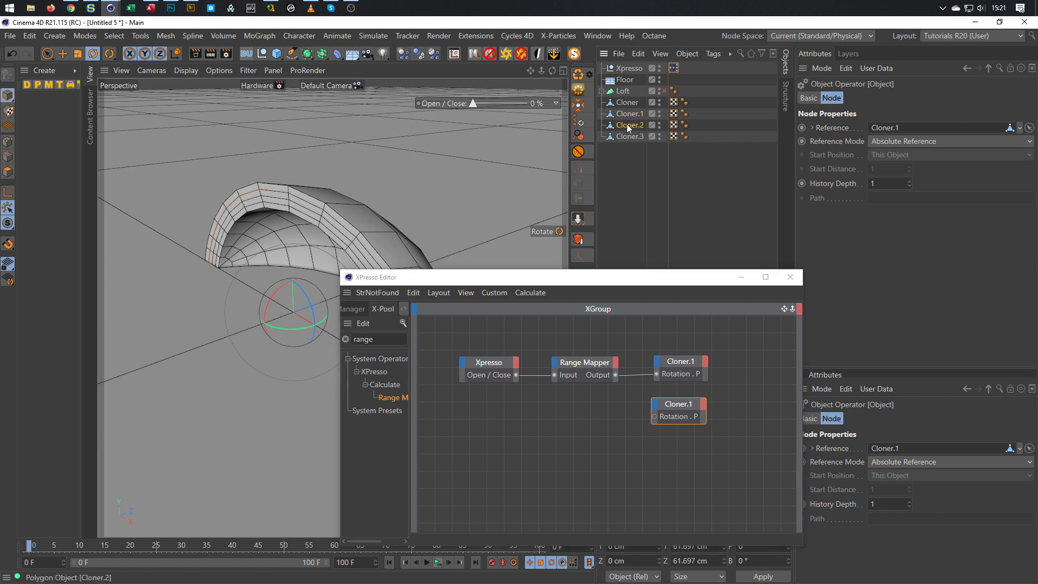
drag(646, 145, 674, 420)
ctrl+drag(582, 362, 589, 409)
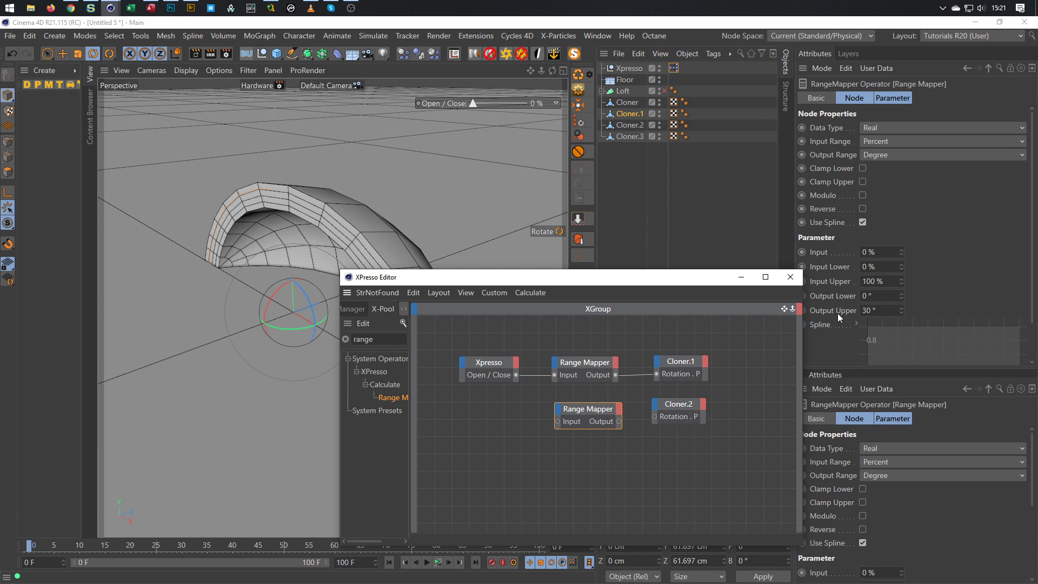
click(869, 311)
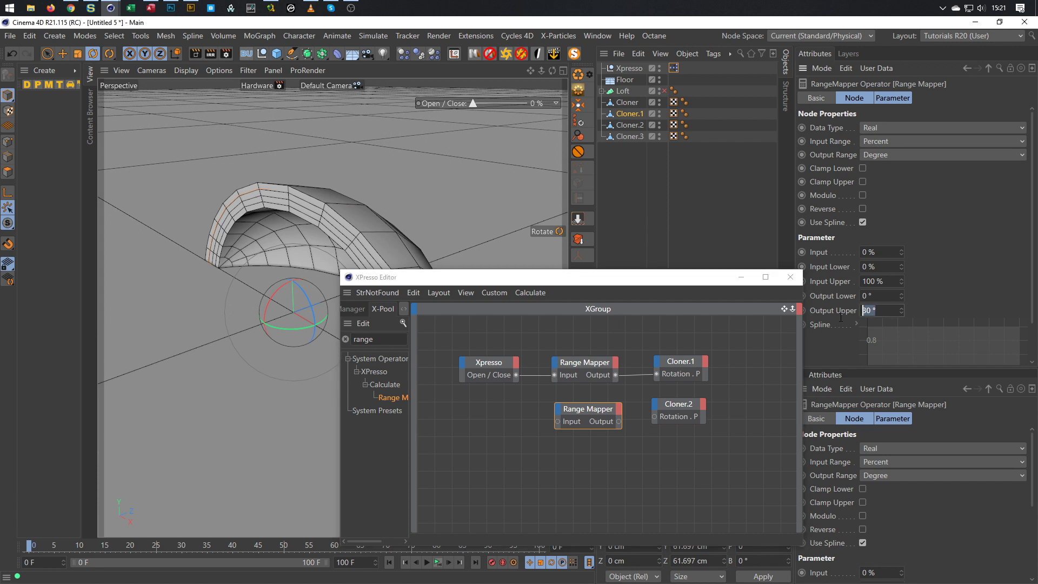
text(60)
Wire Open / Close through the second Range Mapper into Cloner.2's Rotation . P and test the HUD slider
drag(516, 375, 558, 422)
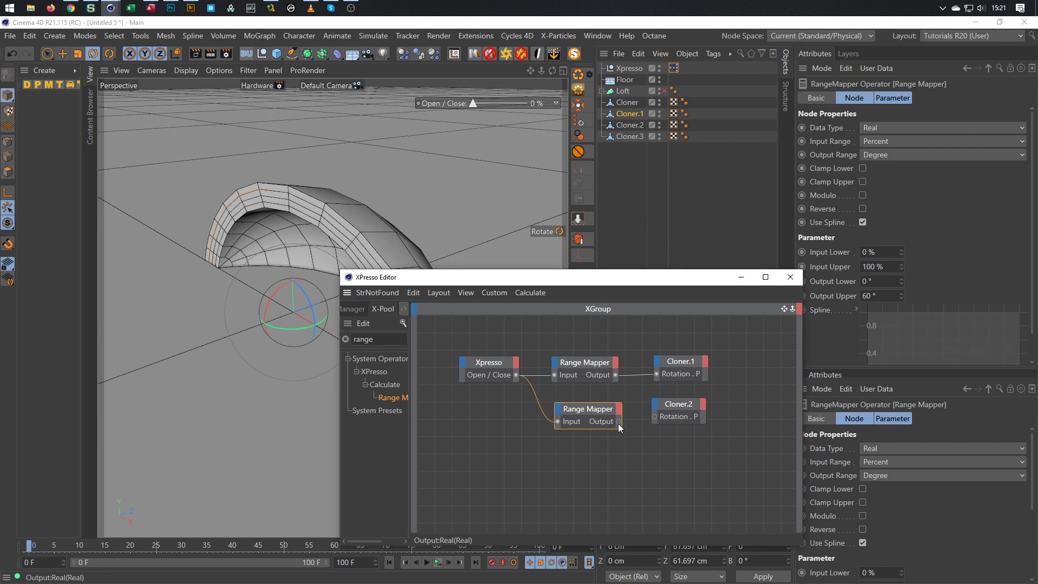
drag(653, 416, 655, 416)
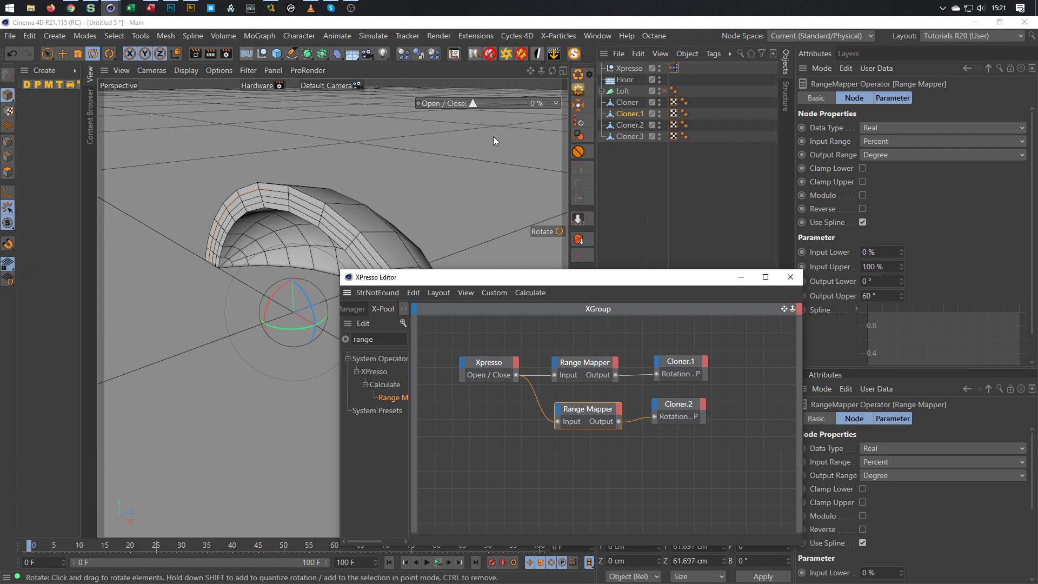
click(474, 104)
drag(474, 105, 446, 127)
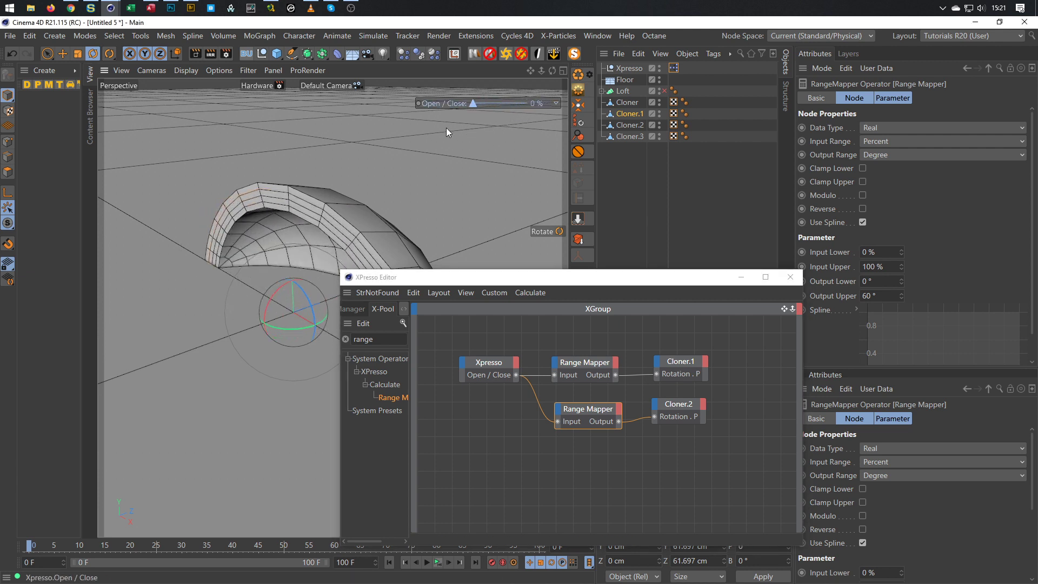
Duplicate the Cloner.2 node and its Range Mapper, referencing Cloner.3 in the object copy and setting the mapper copy's Output Upper to 90°
drag(677, 405, 684, 466)
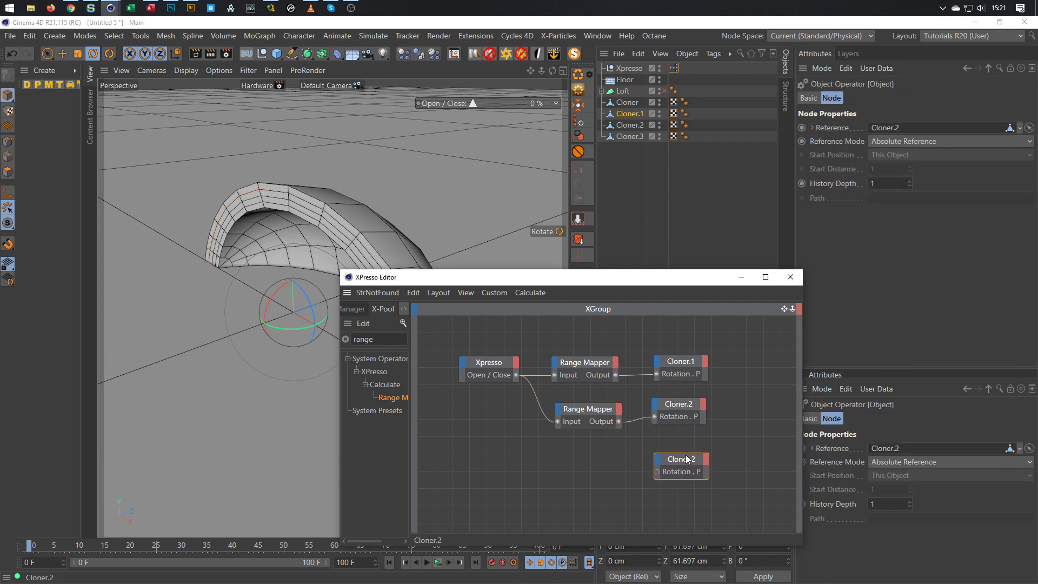
drag(630, 134, 680, 475)
click(585, 409)
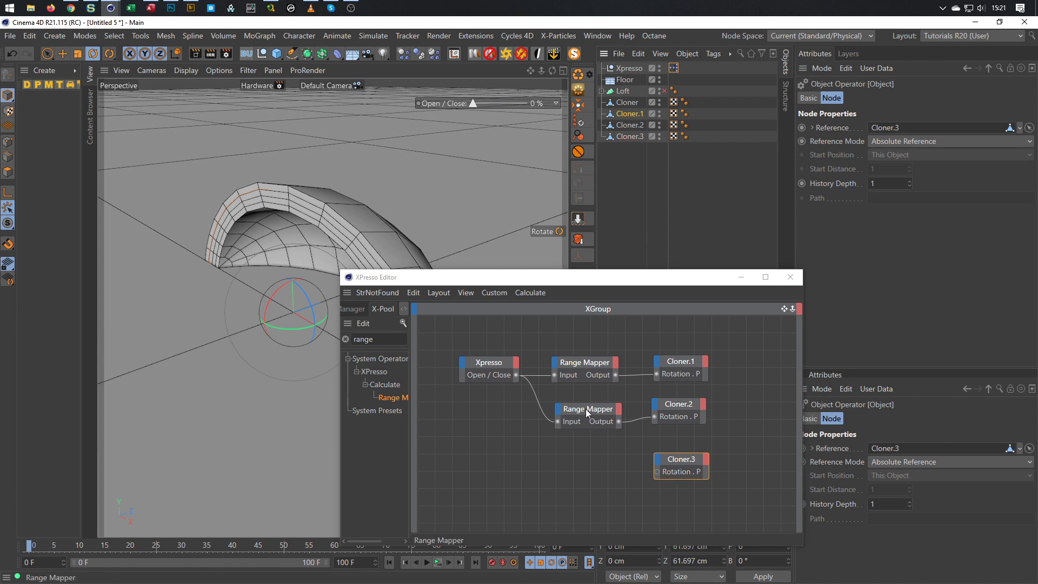
ctrl+drag(582, 408, 594, 454)
double_click(889, 310)
text(90)
key(Return)
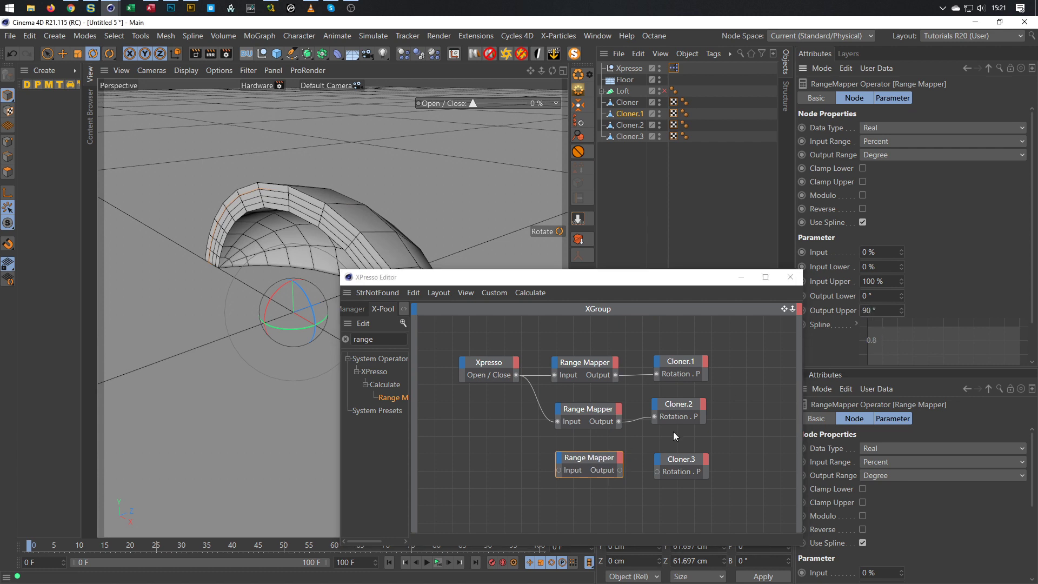
Wire Open / Close through the third Range Mapper into Cloner.3's Rotation . P and test the whole dome with the HUD slider
drag(516, 374, 558, 471)
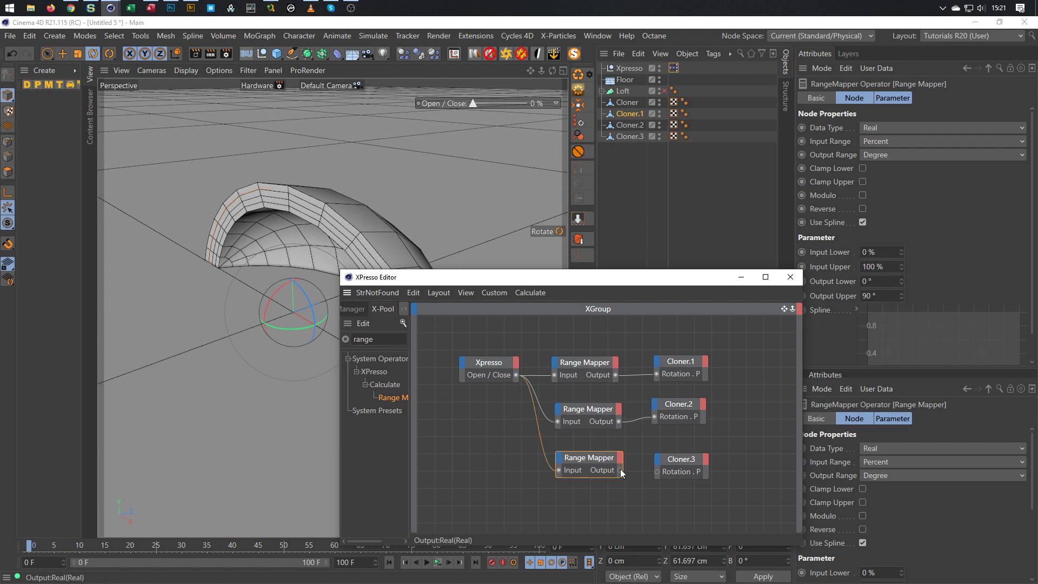
drag(660, 473, 657, 475)
drag(678, 285, 802, 264)
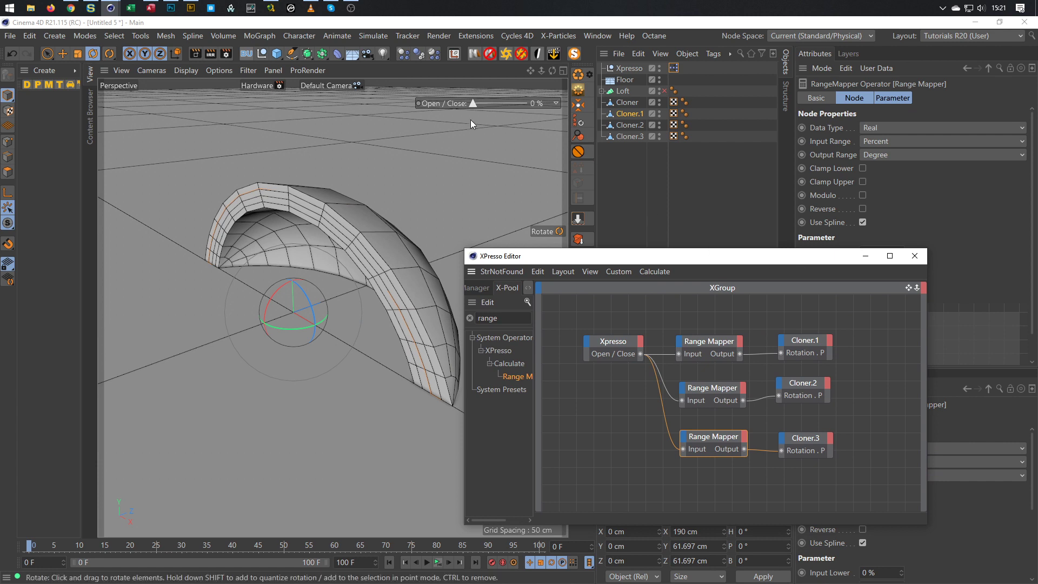
mouse_move(474, 107)
mouse_down()
mouse_move(542, 115)
mouse_move(469, 112)
mouse_up()
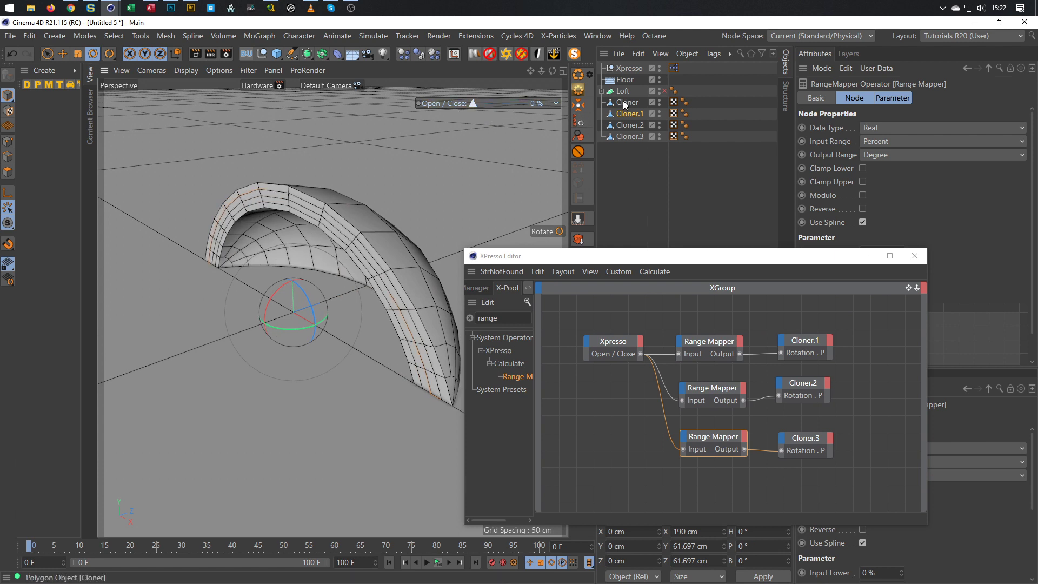
Group Cloner, Cloner.1, Cloner.2 and Cloner.3 under a new null named Shell
click(262, 54)
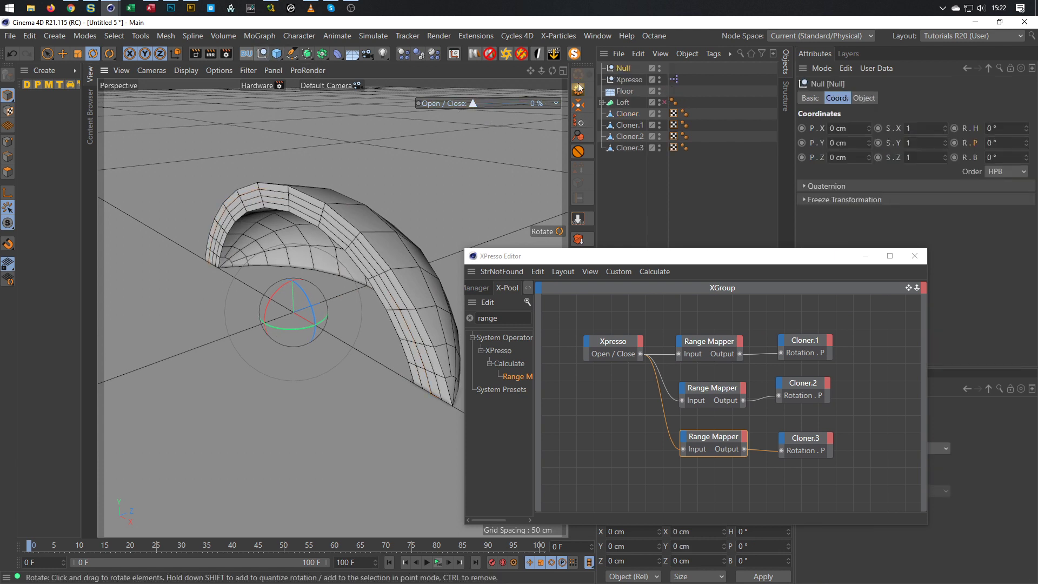
drag(623, 112, 622, 108)
drag(633, 165, 622, 103)
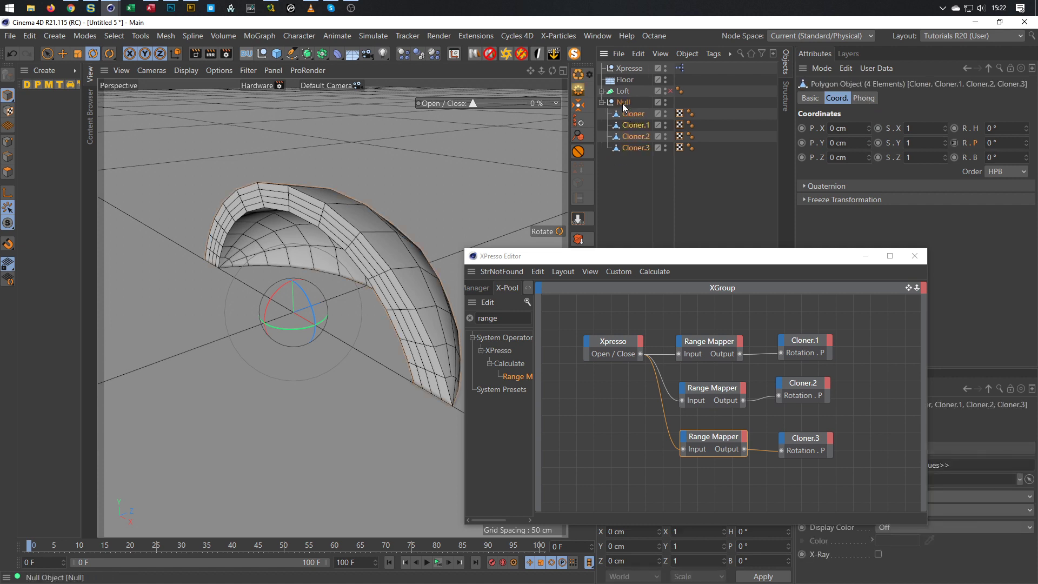
double_click(623, 104)
text(Shell)
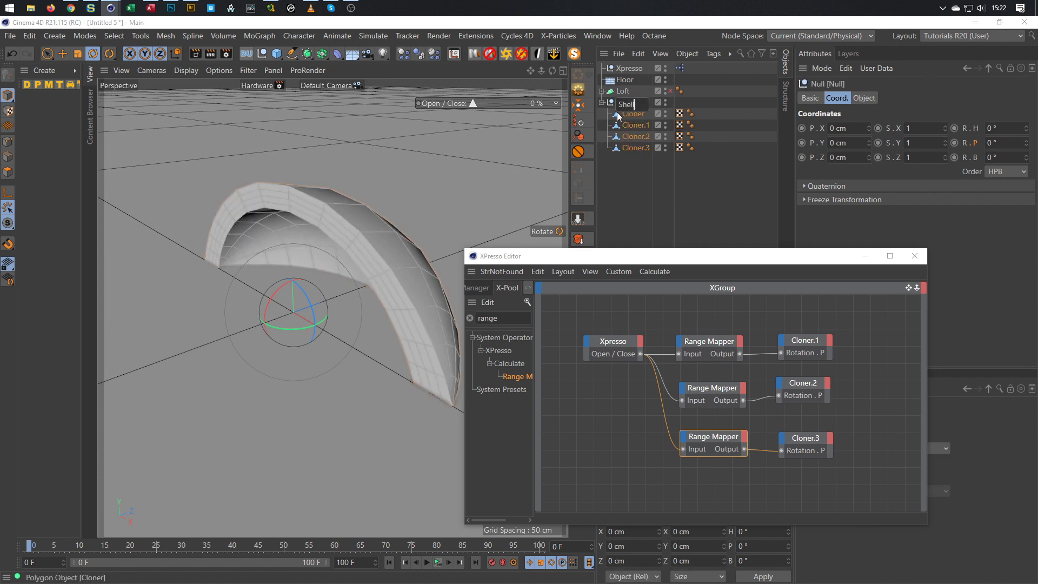
key(Return)
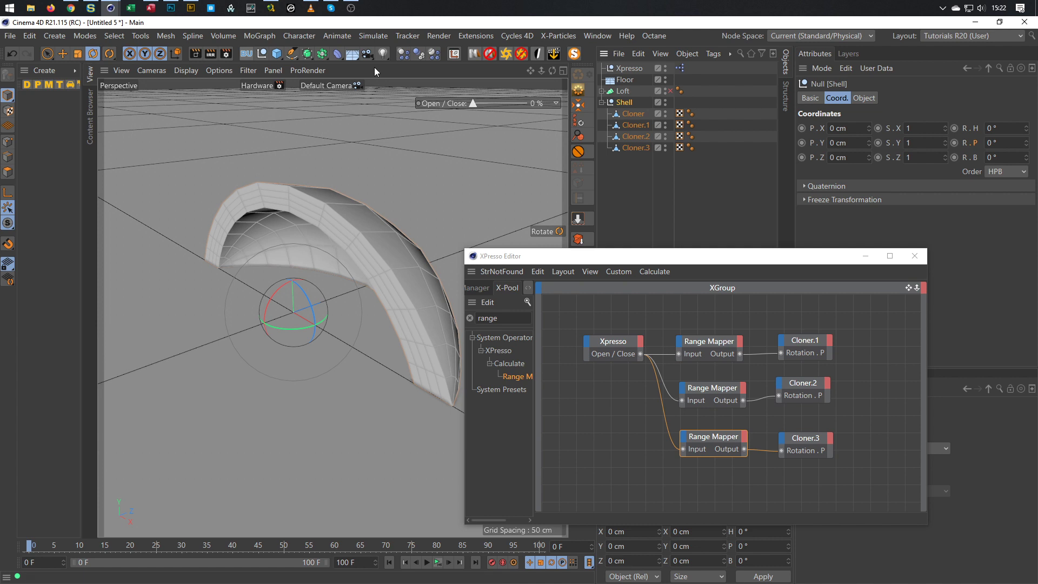
Add a Bevel deformer inside the Shell null and set its Bevel Mode to Solid
click(337, 55)
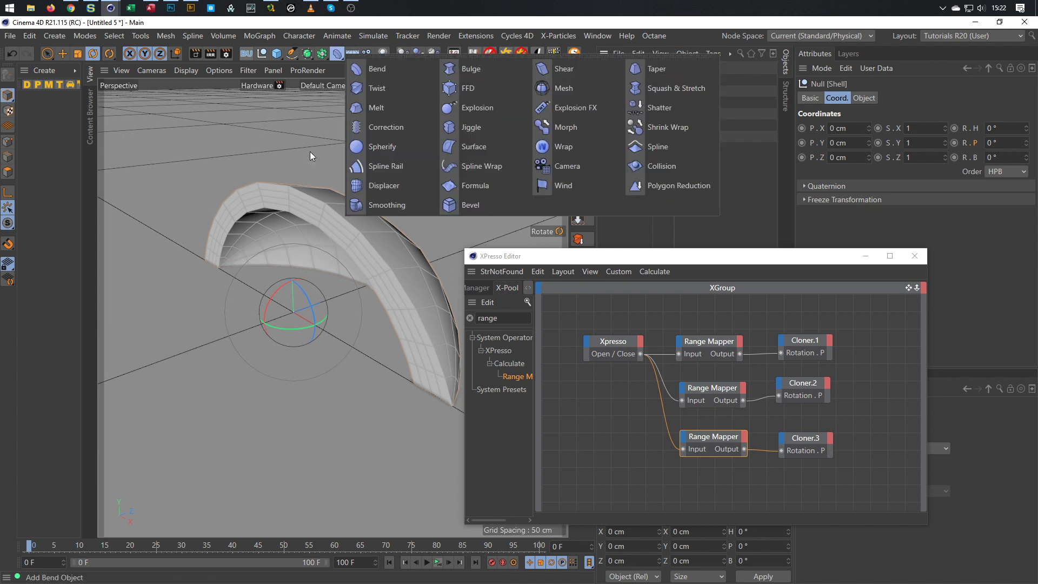
click(472, 208)
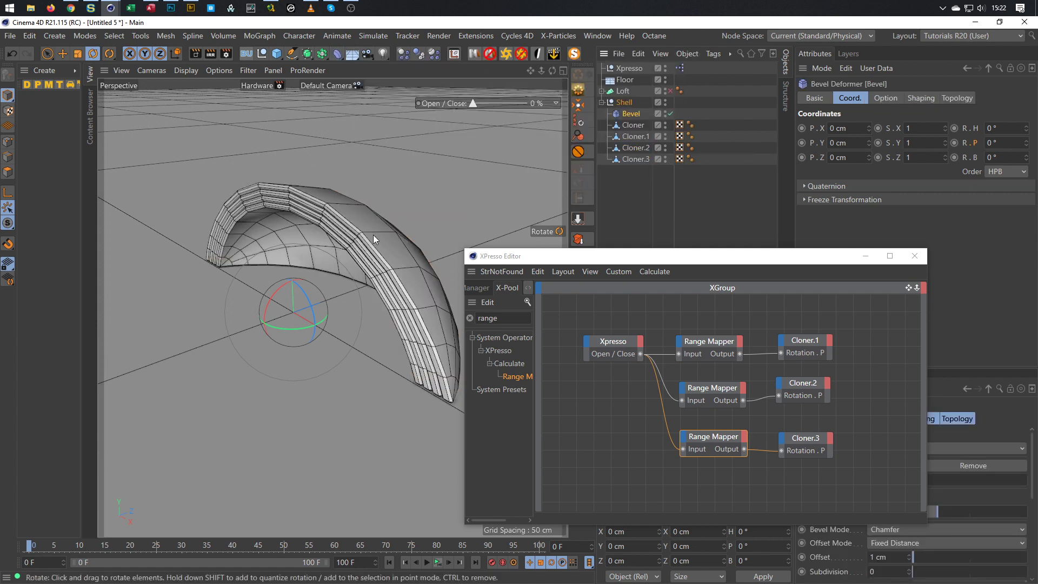
click(886, 99)
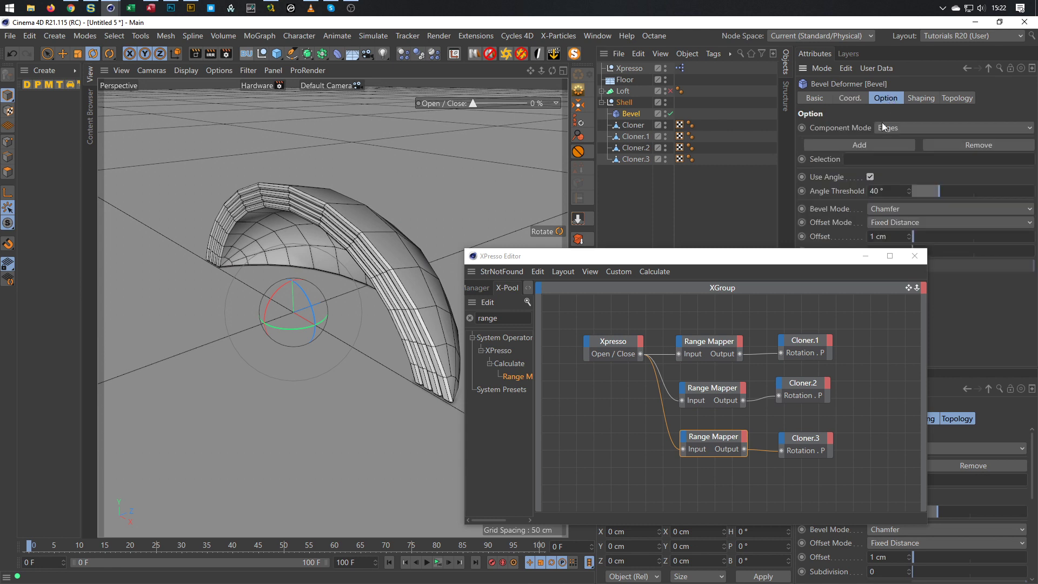
click(891, 210)
click(888, 235)
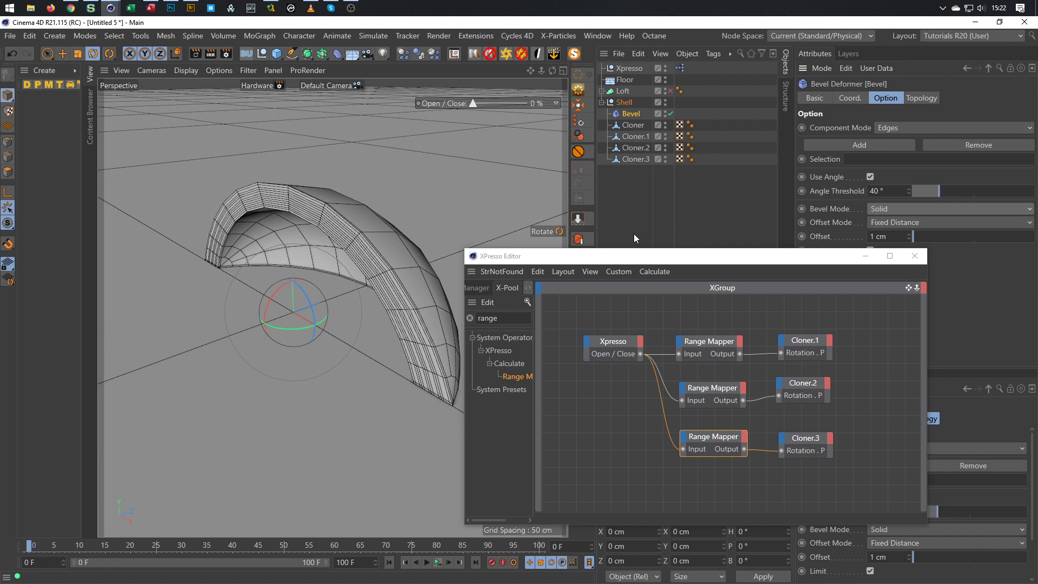
Set the Bevel deformer's Offset to 0.5 cm and check the shell edges up close
scroll(336, 231, up, 6)
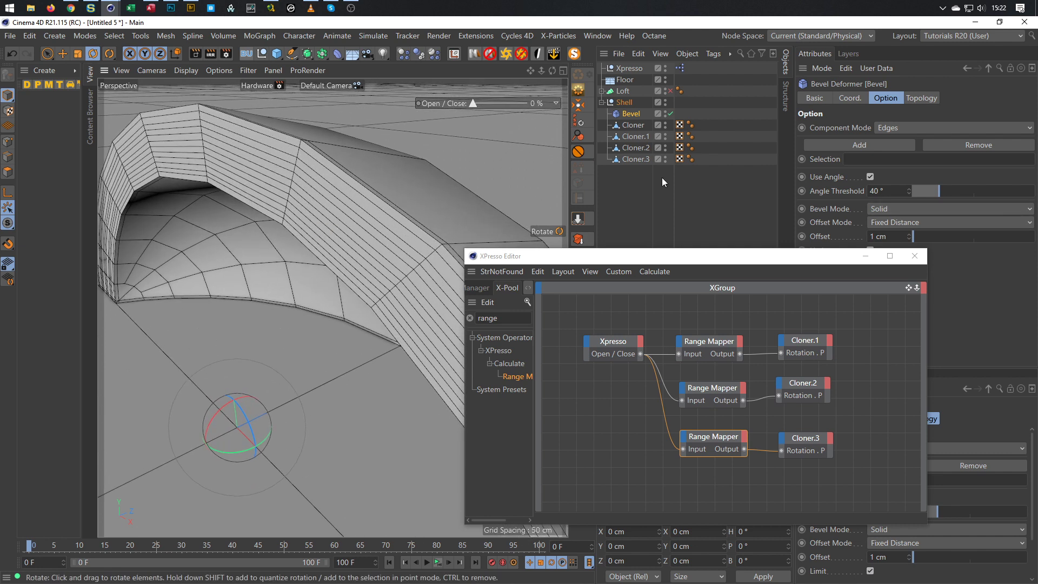
double_click(887, 236)
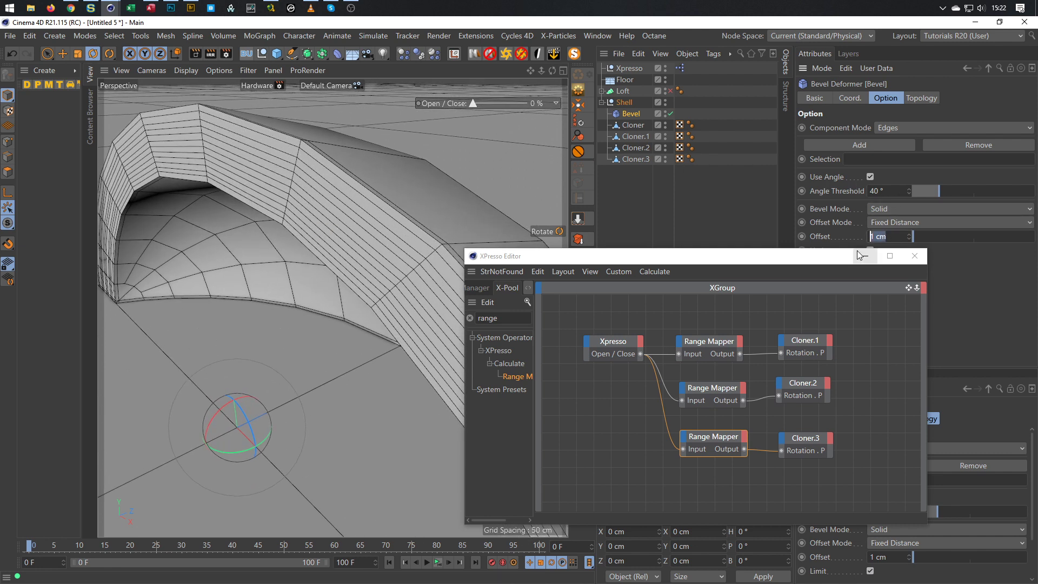
text(0.5)
key(Return)
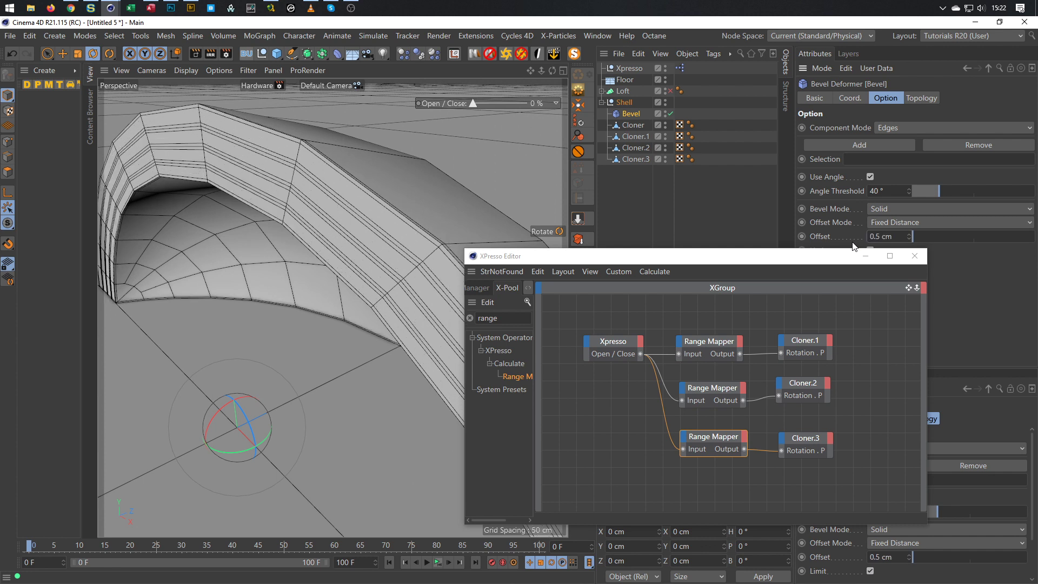
alt+drag(445, 162, 322, 211)
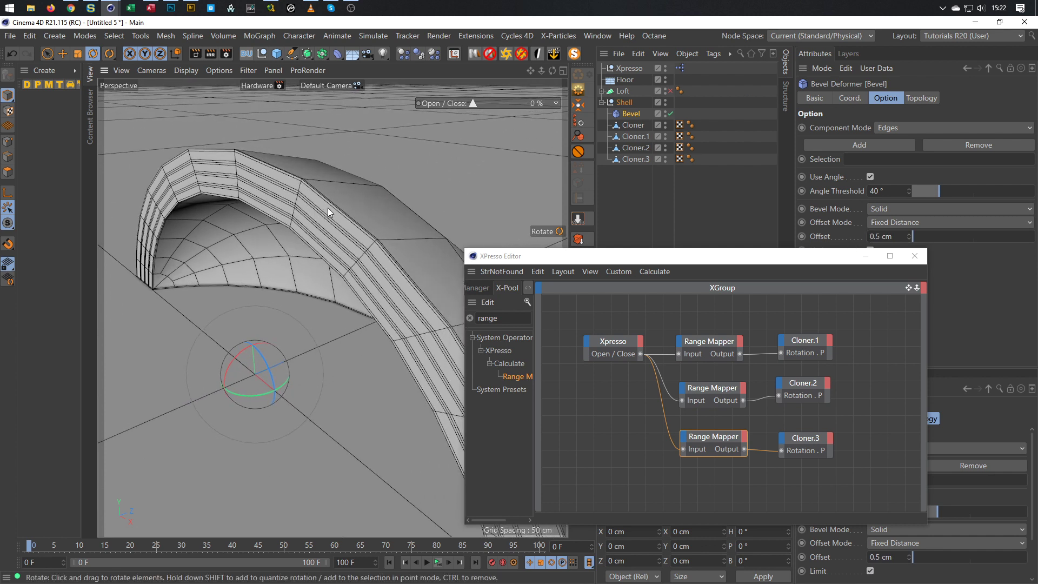
Wrap the Shell group in a Subdivision Surface and display the viewport in Gouraud shading without lines
click(626, 102)
alt+click(307, 54)
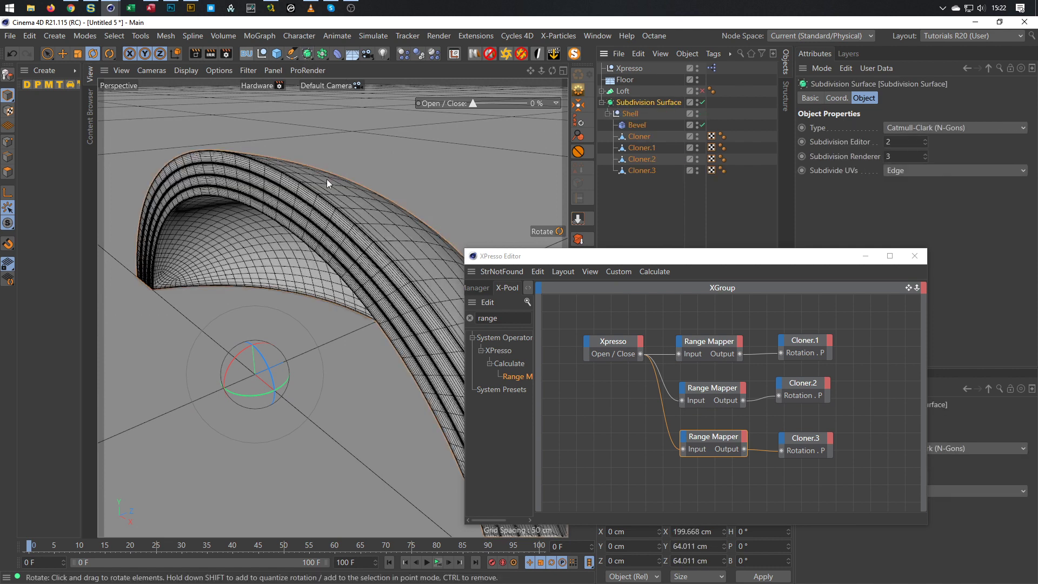
alt+drag(322, 215, 272, 152)
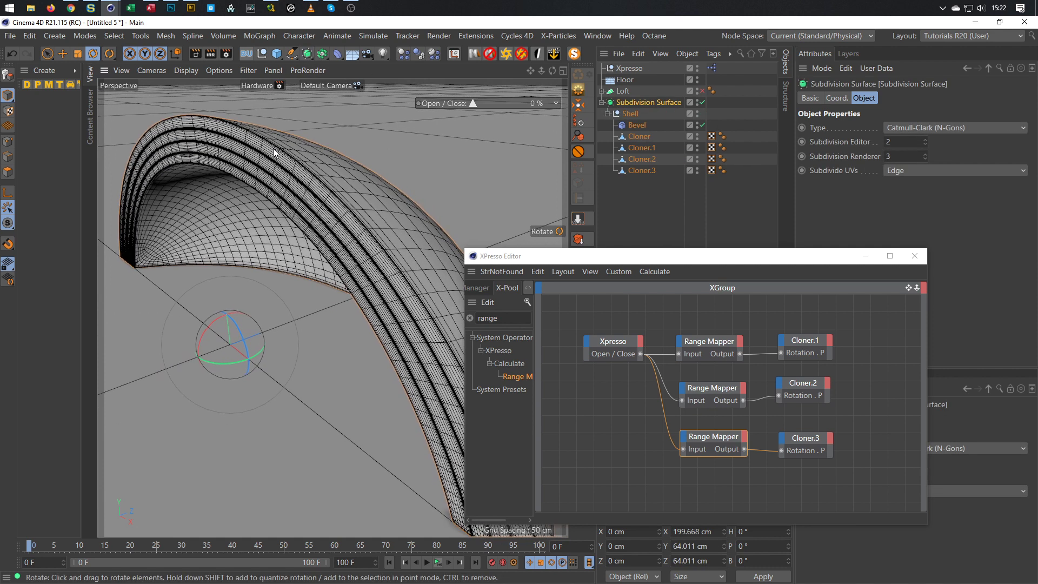
key(n)
key(a)
alt+drag(318, 202, 363, 222)
Test the smoothed dome's opening and closing with the Open / Close HUD slider
drag(471, 103, 507, 151)
mouse_move(457, 151)
mouse_down()
mouse_move(533, 152)
mouse_move(468, 151)
mouse_up()
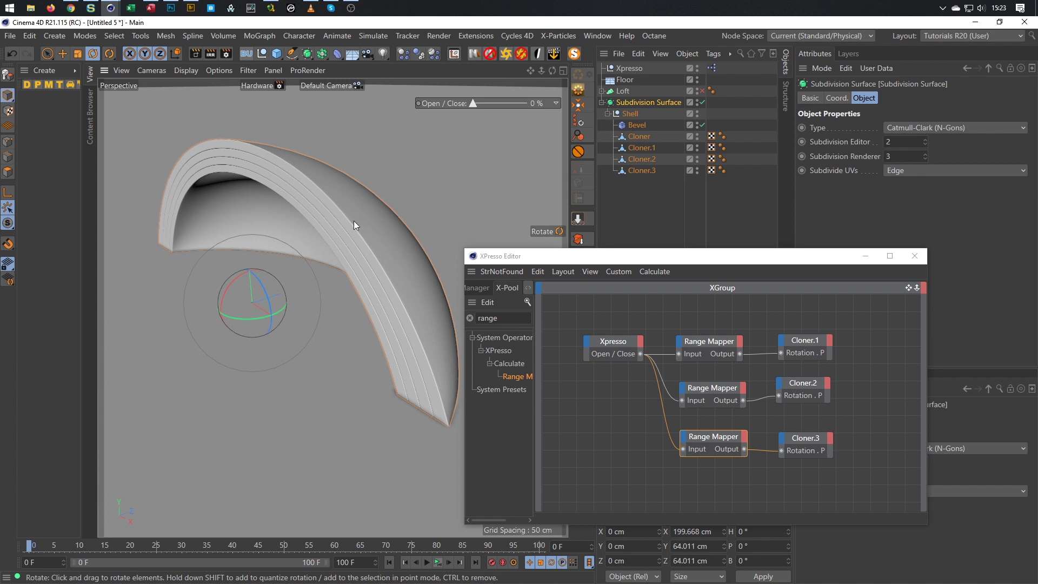
drag(474, 105, 422, 114)
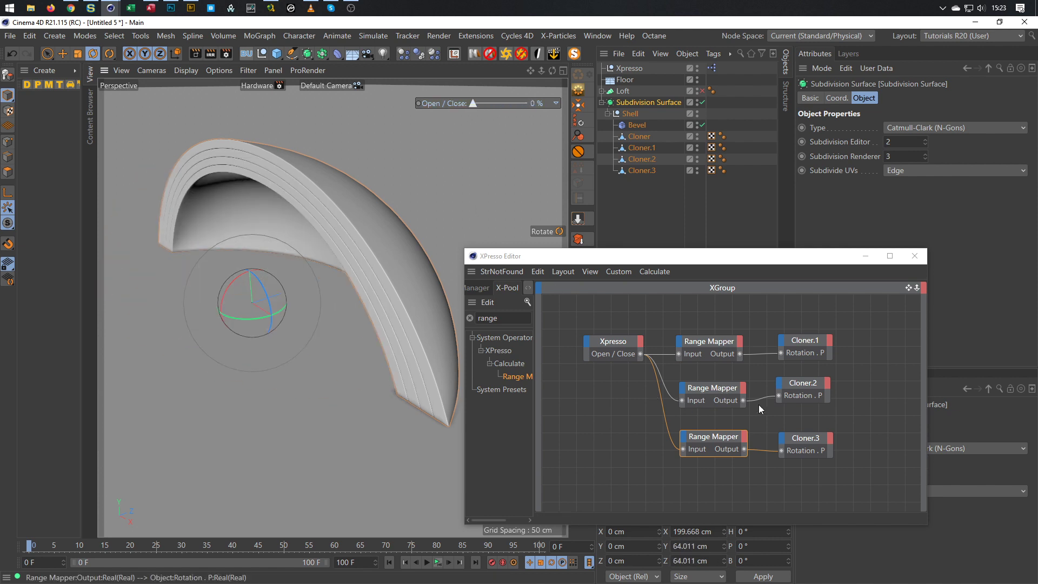
Compare the first two Range Mappers' parameters against the Cloner.1 and Cloner.2 shells, keeping the parameter fields uncovered
click(719, 342)
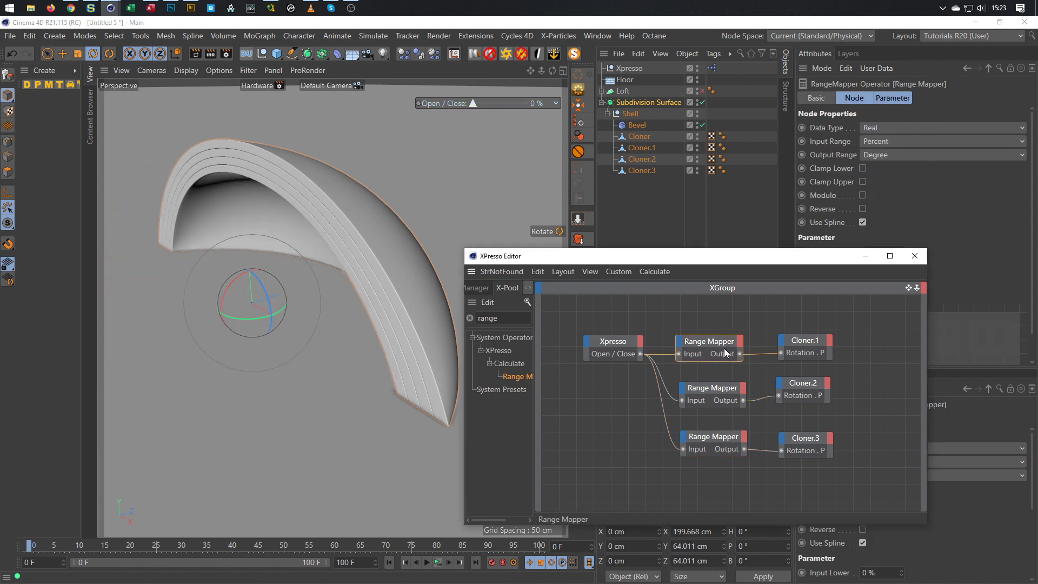
drag(804, 256, 707, 260)
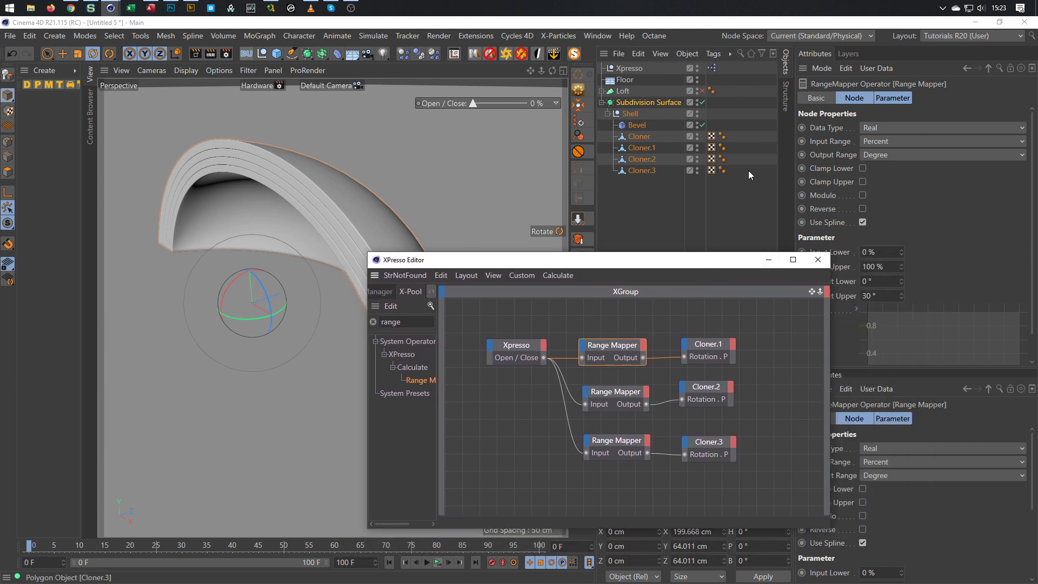
click(646, 159)
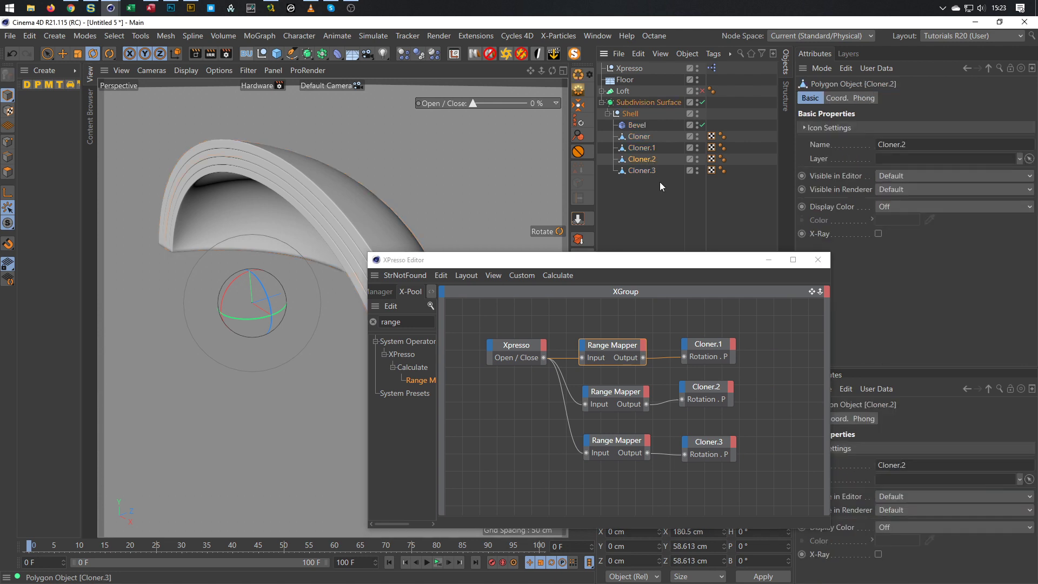
click(642, 148)
click(607, 390)
drag(691, 262, 669, 269)
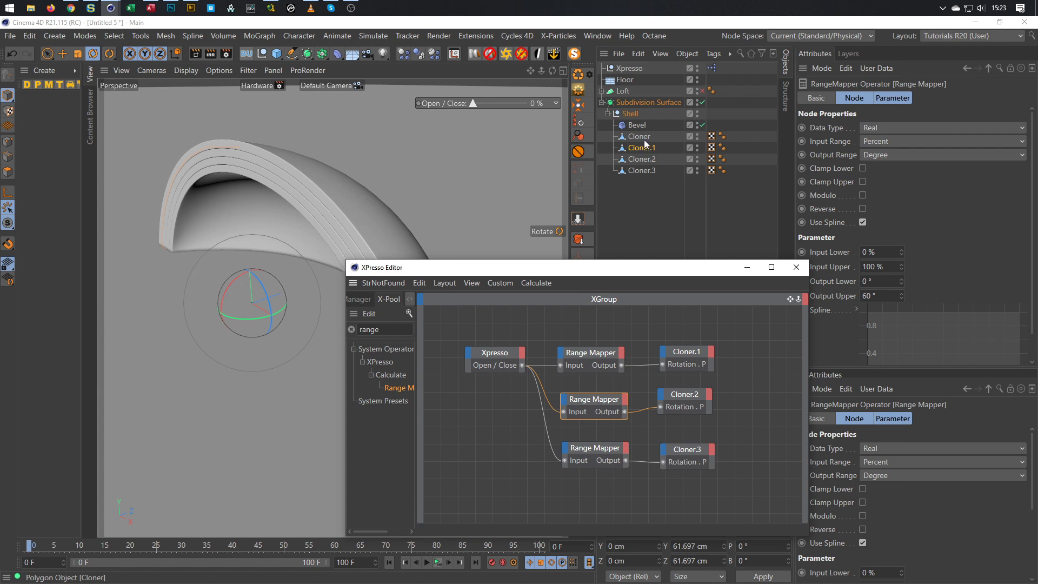
On the first Range Mapper, set Input Upper to 33.33333333% and Output Upper to 30°, and enable Clamp Upper
click(606, 355)
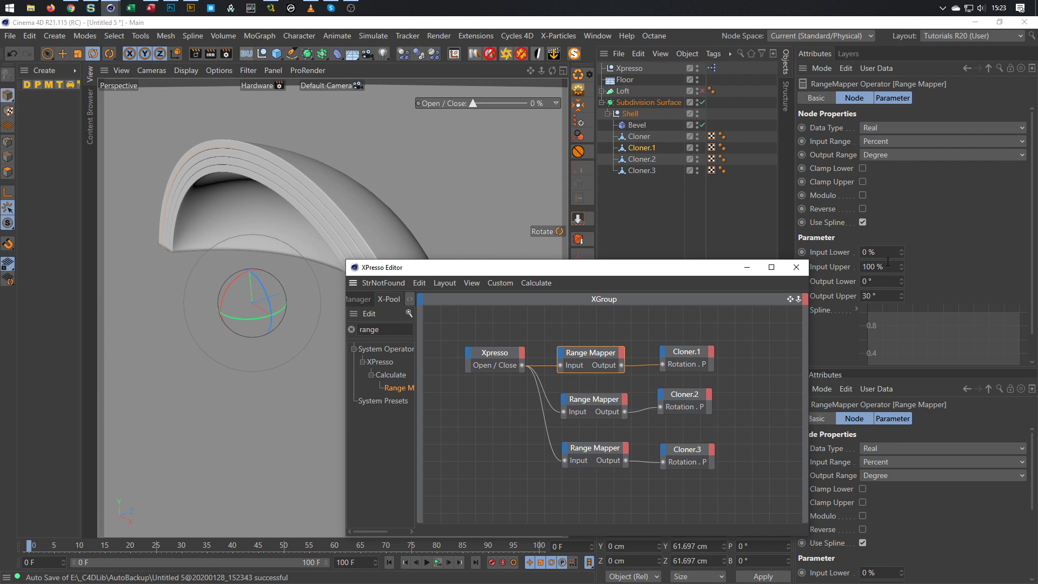
click(888, 267)
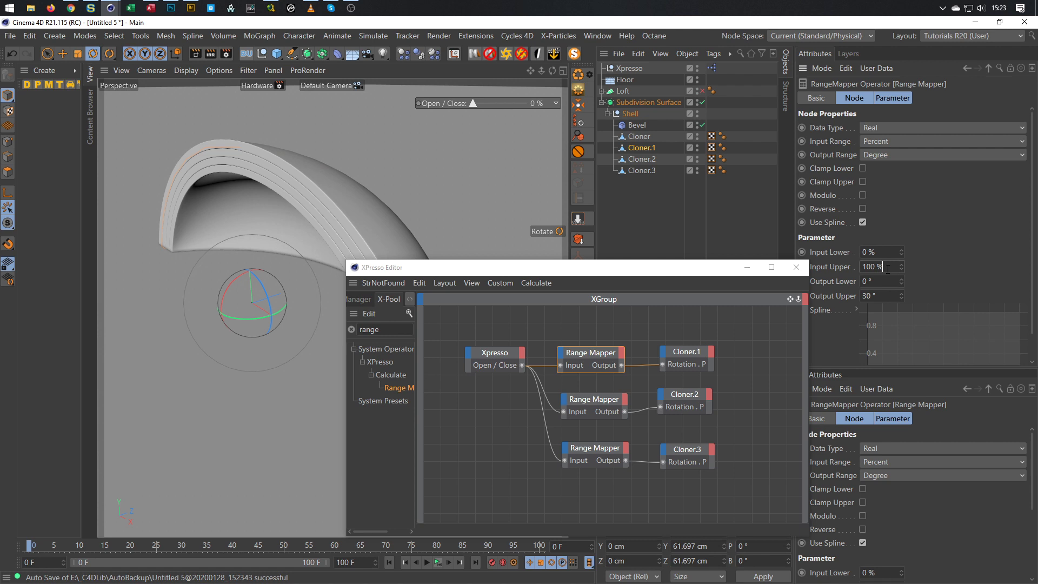
drag(888, 268, 790, 287)
text(33)
text(.33333333)
key(Return)
click(874, 297)
text(30)
key(Return)
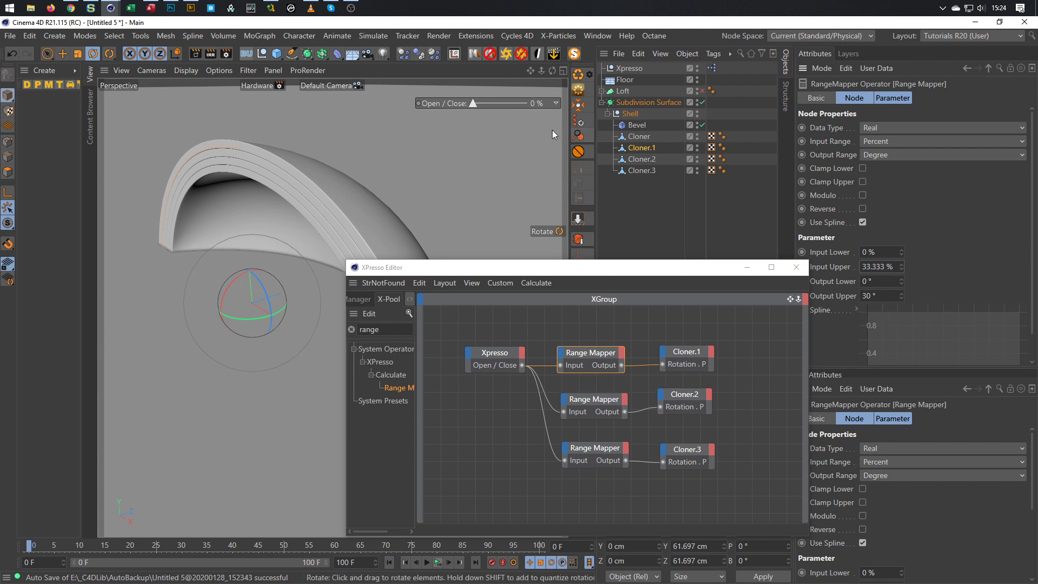
drag(474, 103, 440, 111)
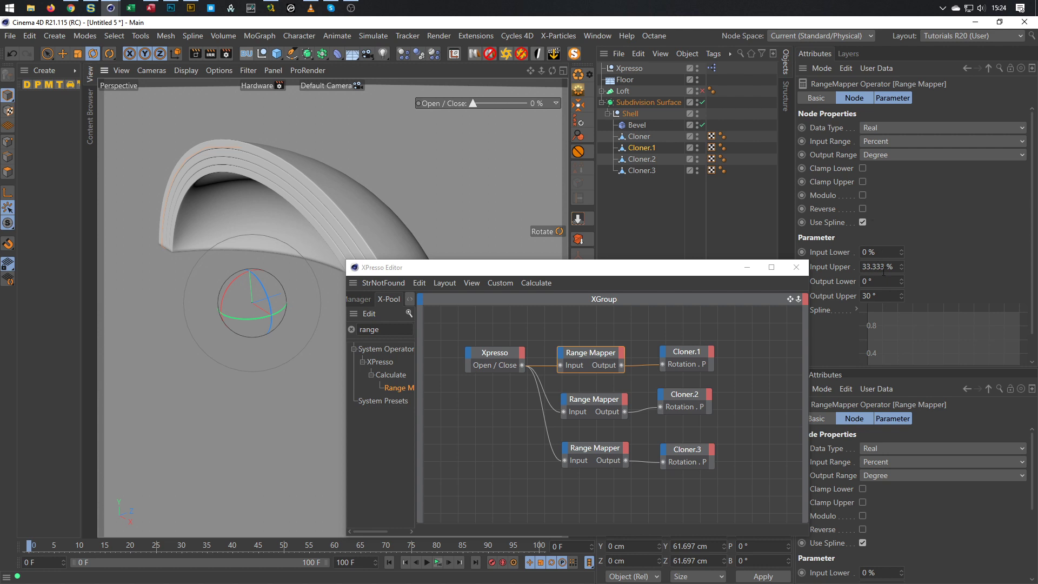
click(863, 182)
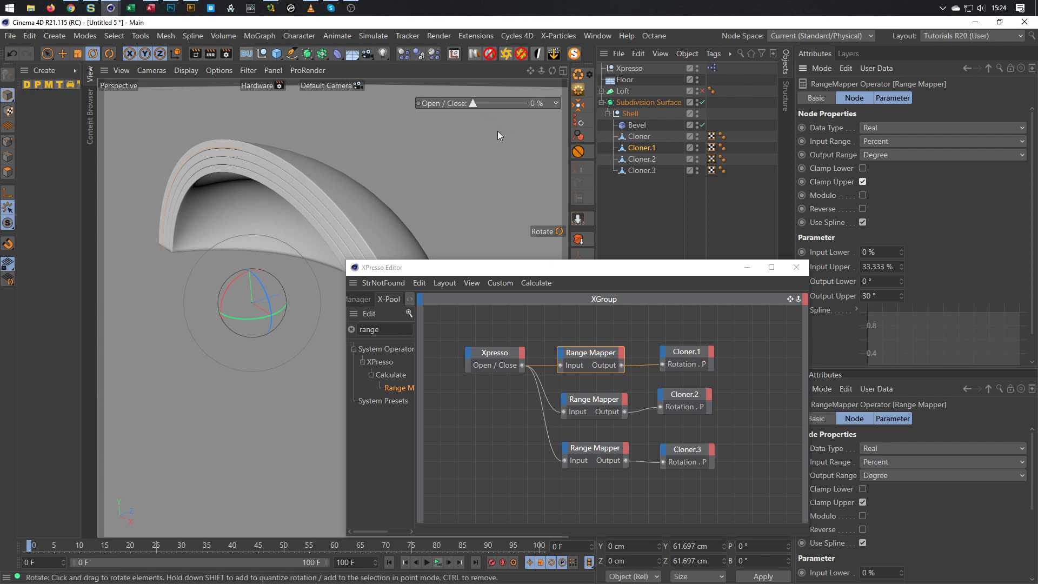
Hide Cloner.2 and Cloner.3 in the viewport and test Cloner.1's rotation with the HUD slider
drag(696, 157, 696, 186)
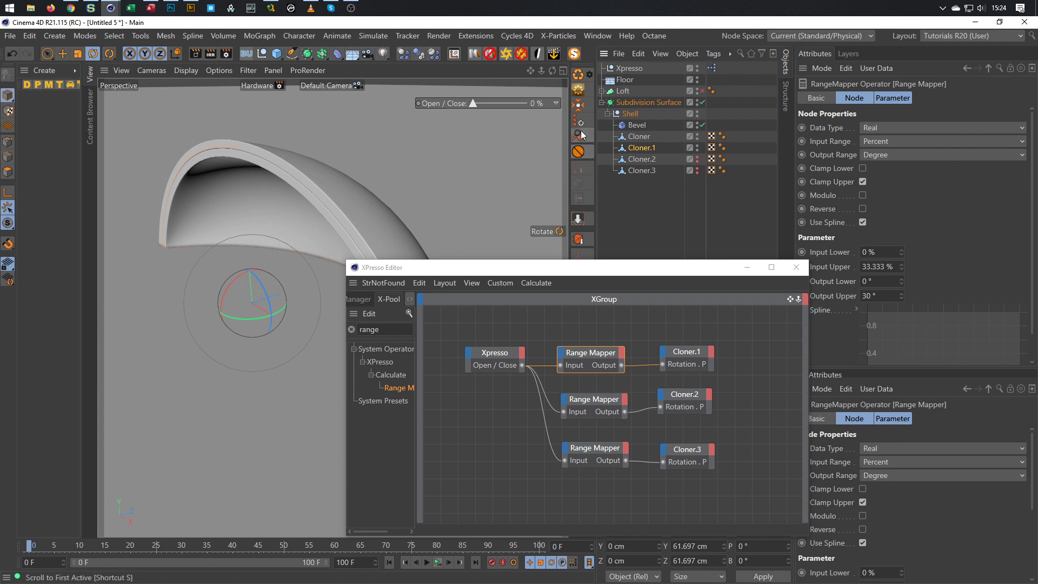
mouse_move(474, 104)
mouse_down()
mouse_move(505, 108)
mouse_move(466, 108)
mouse_up()
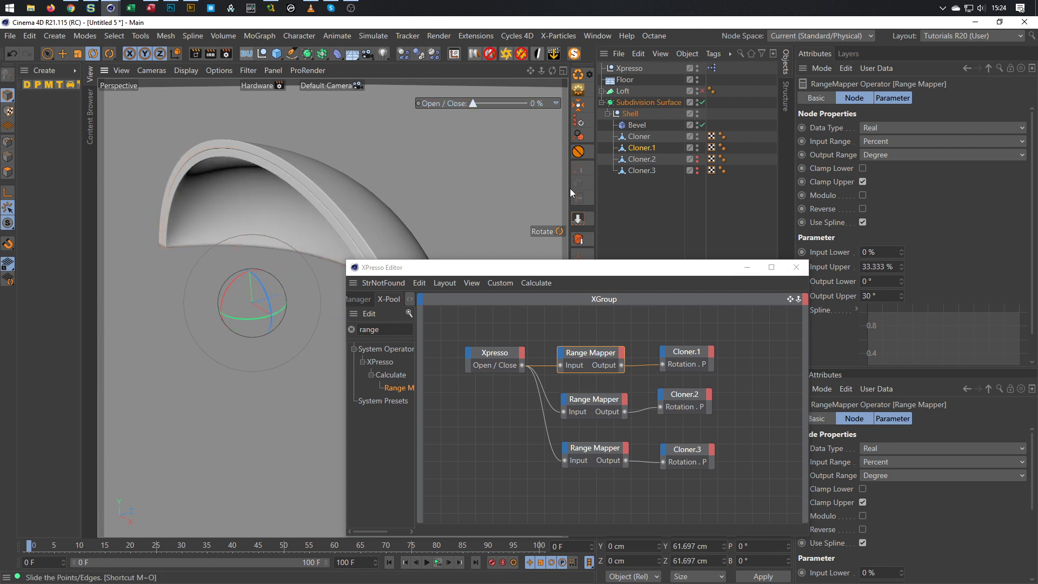
drag(475, 107, 456, 117)
Try an Output Upper of 90° on the first Range Mapper and test it with the HUD slider
double_click(884, 297)
text(90)
key(Return)
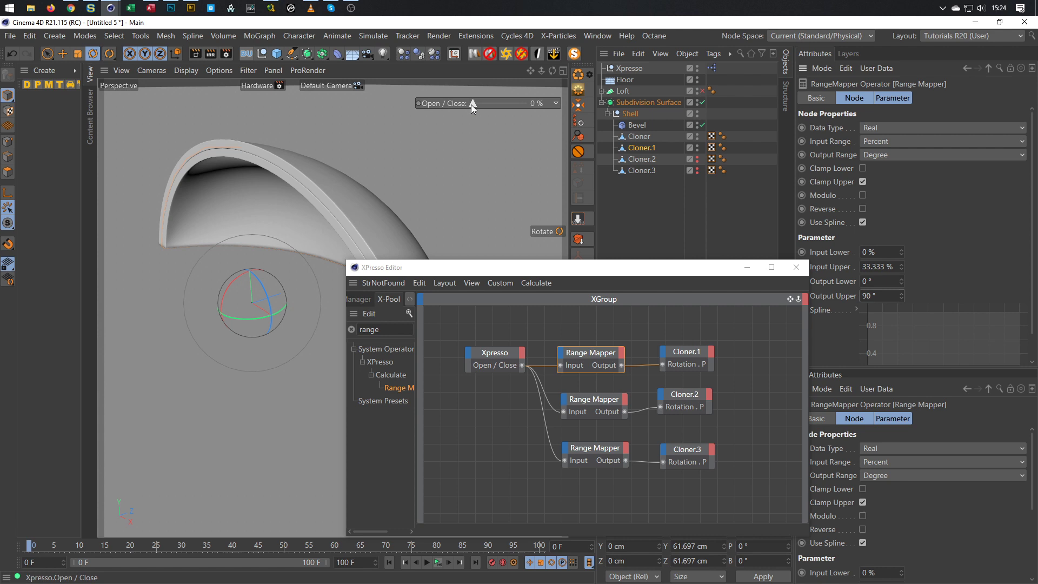
drag(475, 105, 420, 119)
Restore the first Range Mapper's Output Upper to 30° and retest Cloner.1 with the HUD slider
drag(877, 297, 806, 313)
text(30)
key(Return)
drag(473, 104, 449, 121)
Unhide Cloner.2, set the second Range Mapper's Input Upper to 66.667% with Clamp Upper enabled, and test the slider
click(698, 157)
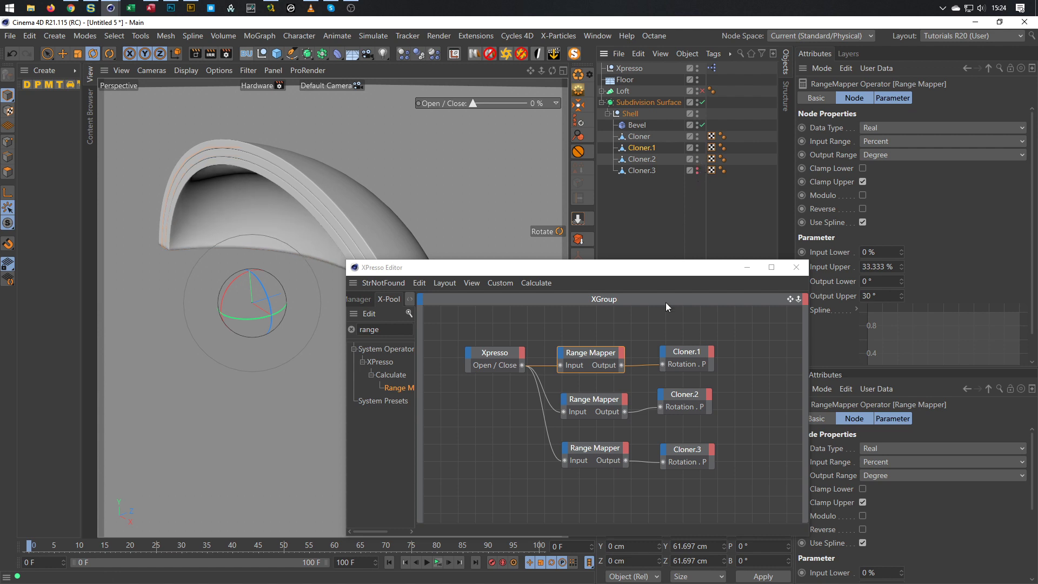
click(605, 402)
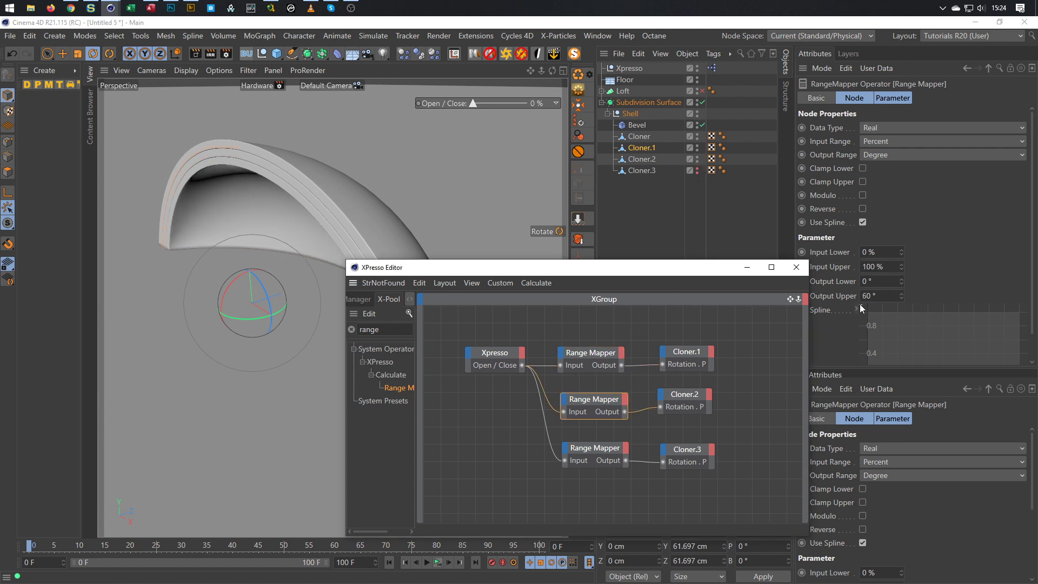
double_click(877, 267)
text(6)
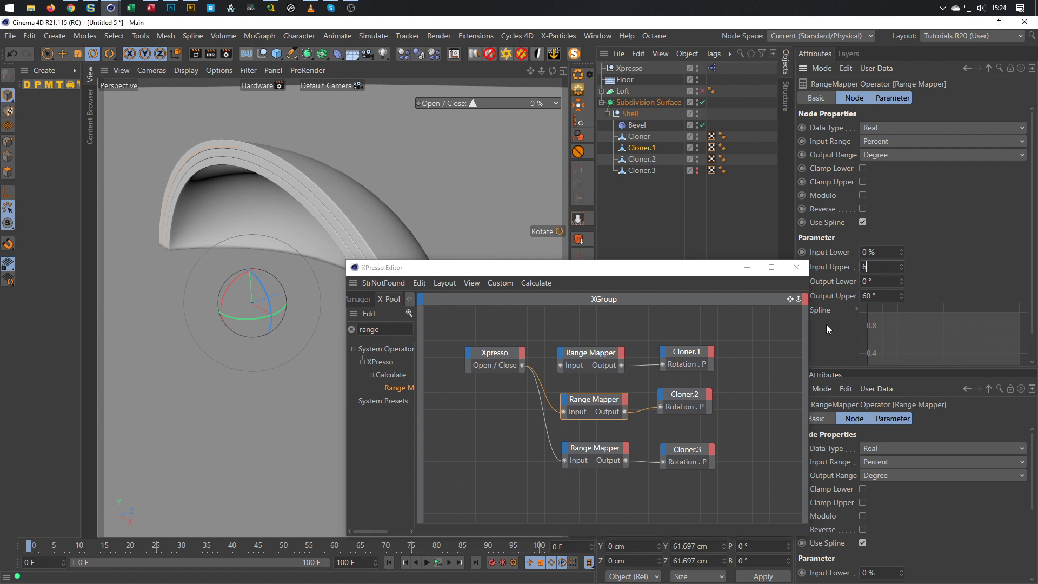
text(6,667)
key(Return)
mouse_move(472, 103)
mouse_down()
mouse_move(515, 104)
mouse_move(463, 113)
mouse_up()
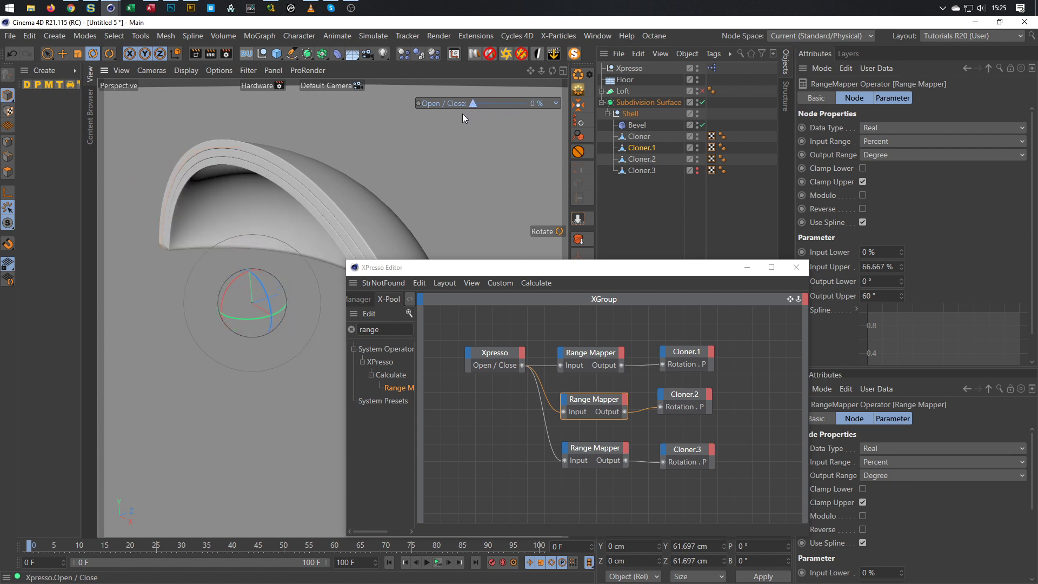
Unhide Cloner.3, check the third Range Mapper's parameters and test all shells with the HUD slider
click(697, 171)
click(602, 449)
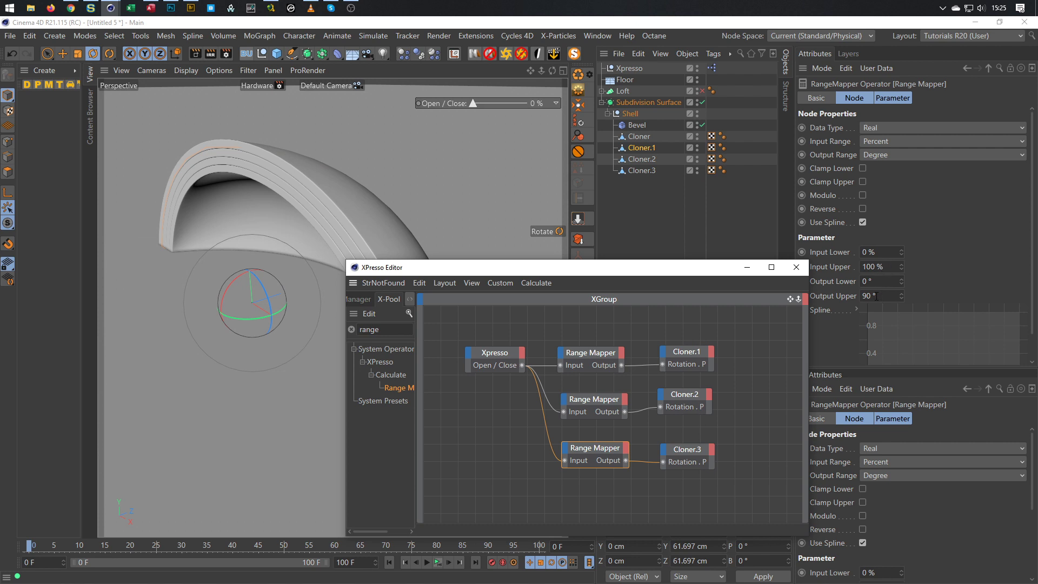
drag(474, 103, 452, 183)
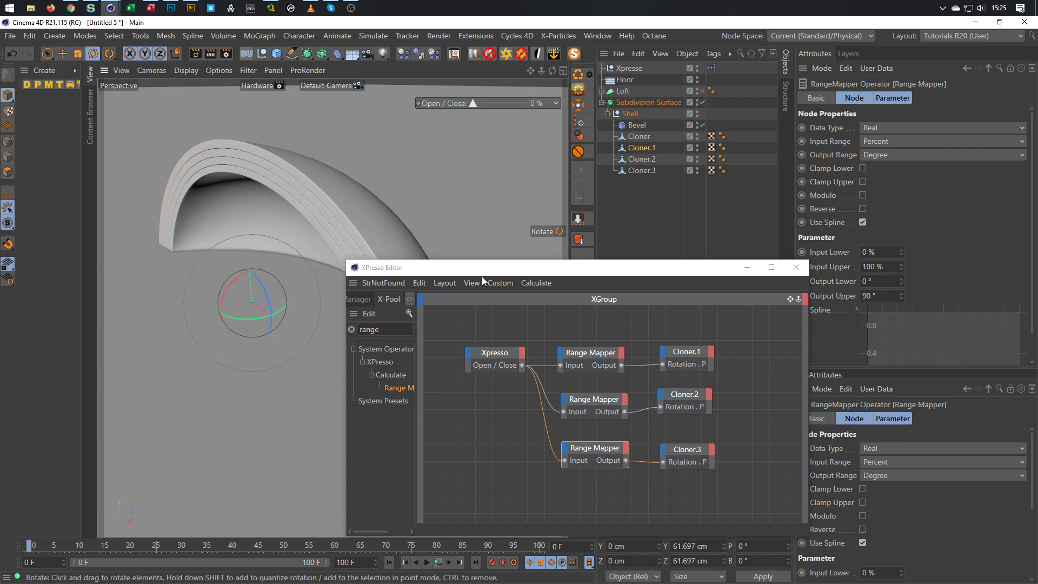
Close the XPresso editor, deselect everything and play through the dome's staggered opening with the HUD slider
drag(707, 272, 771, 263)
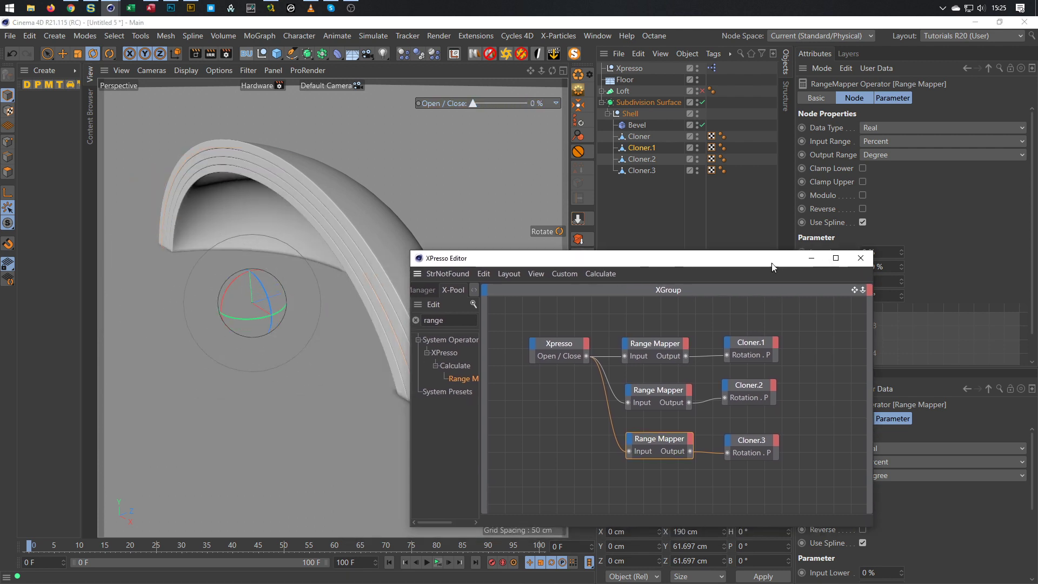
click(861, 258)
alt+drag(404, 297, 459, 286)
click(623, 380)
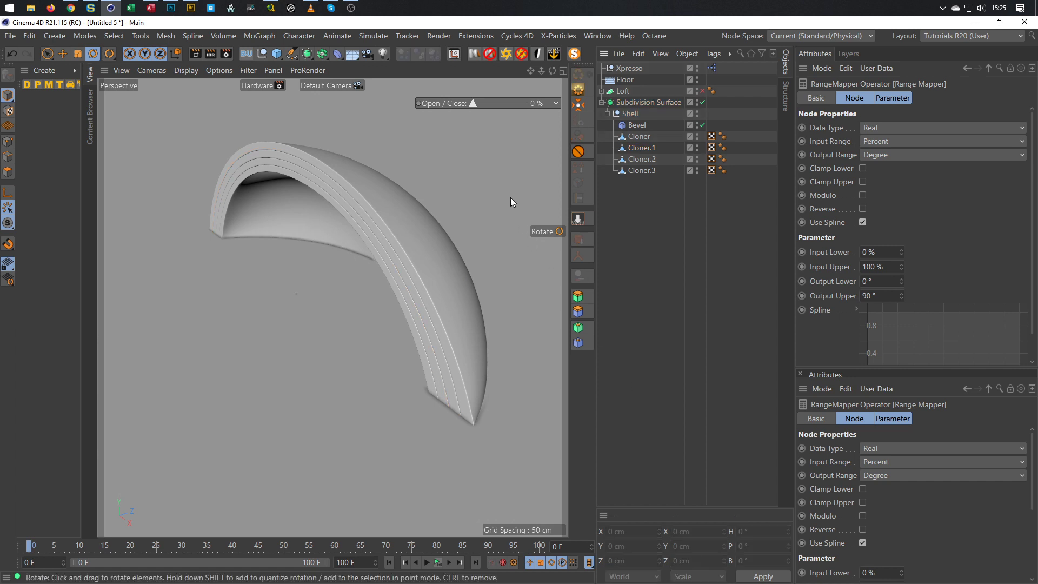
drag(475, 103, 466, 131)
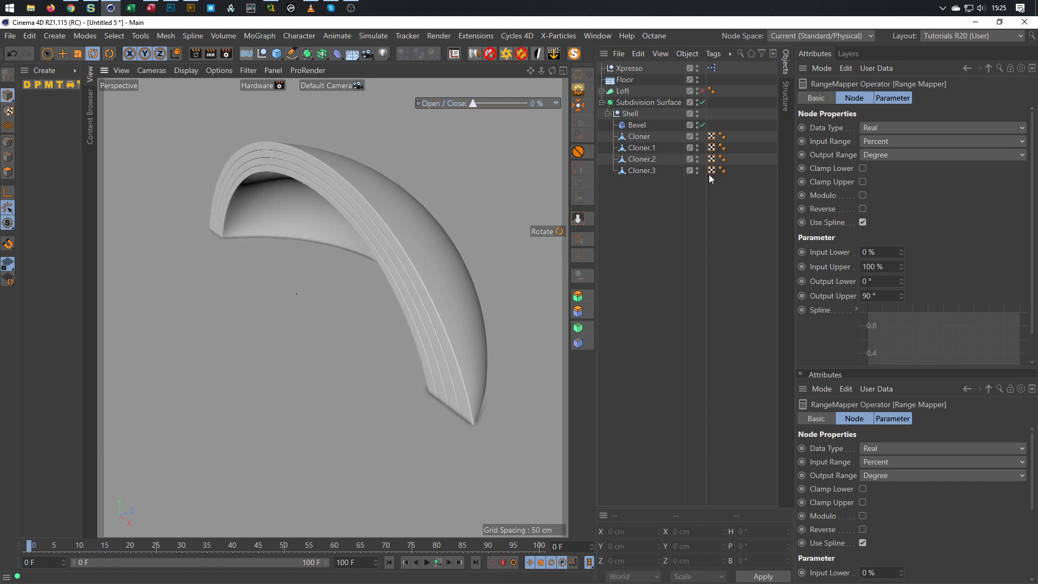
Reopen the XPresso tag's node graph and move its window clear of the object list and attributes
click(712, 68)
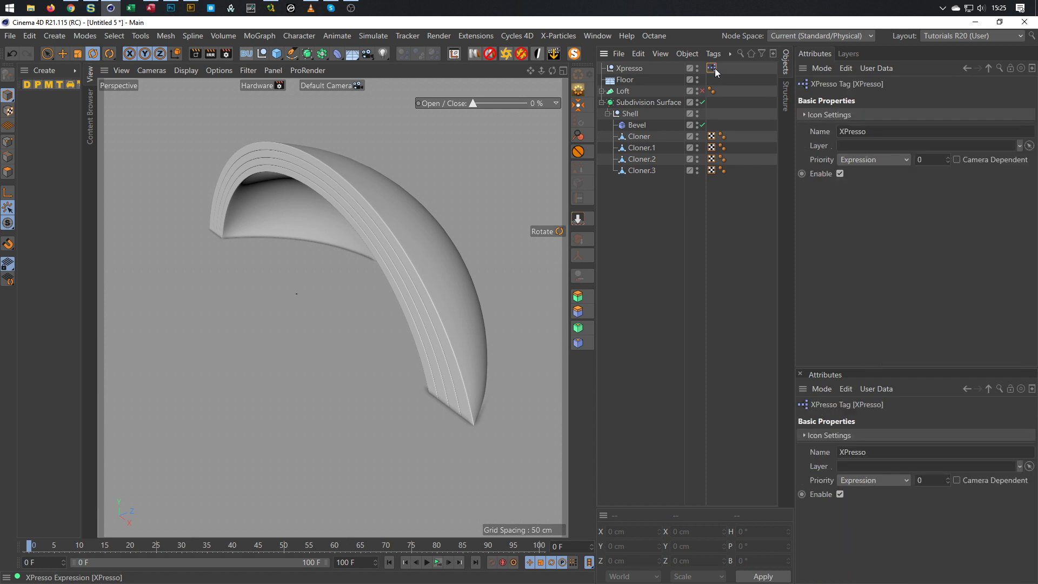
double_click(713, 68)
drag(729, 70, 436, 230)
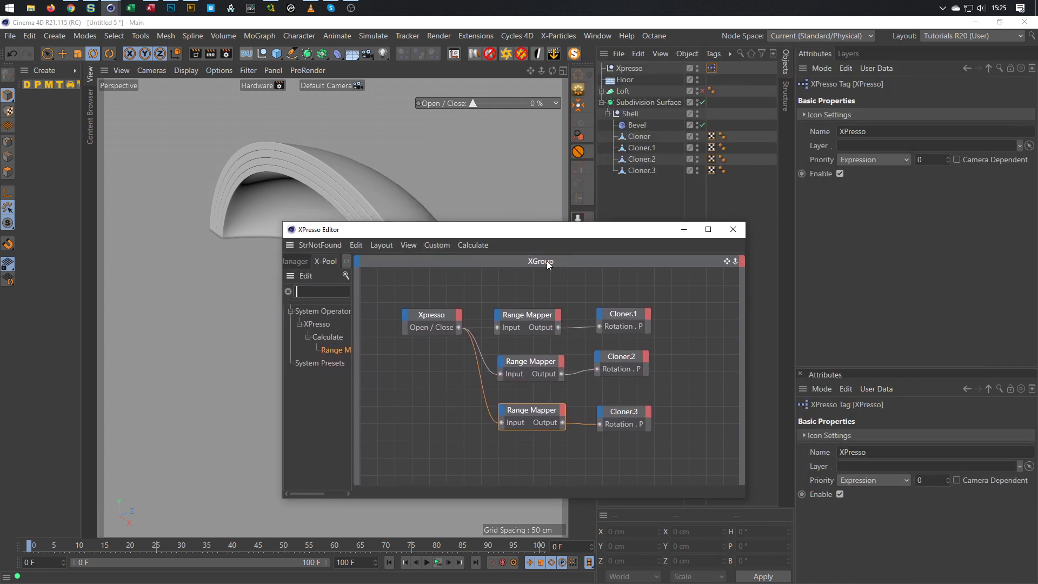
For the Range Mapper driving Cloner.1, disable Clamp Upper and set Input Upper to 100%
click(532, 316)
click(864, 183)
drag(896, 267, 748, 310)
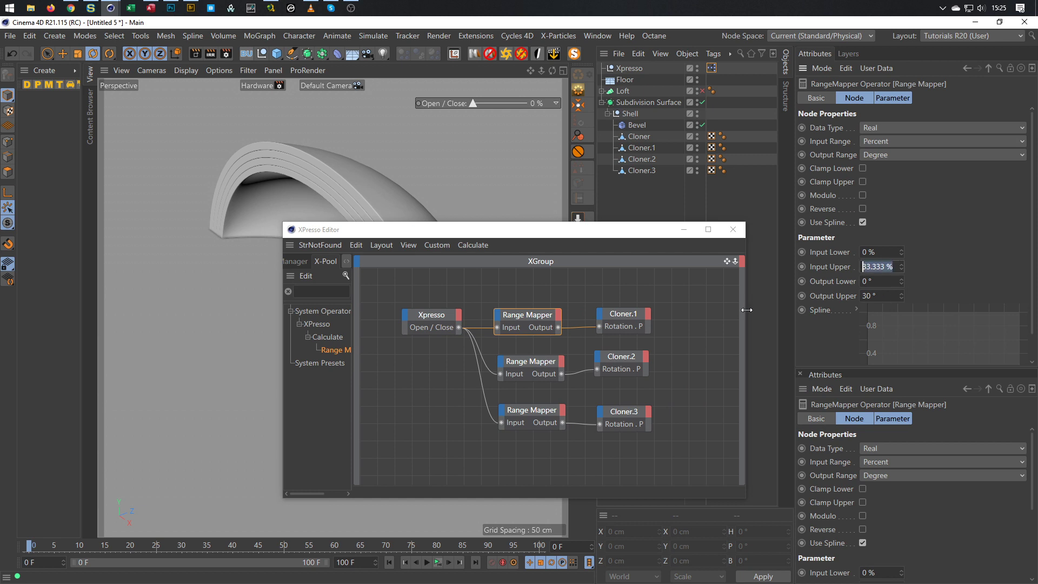
text(100)
key(Return)
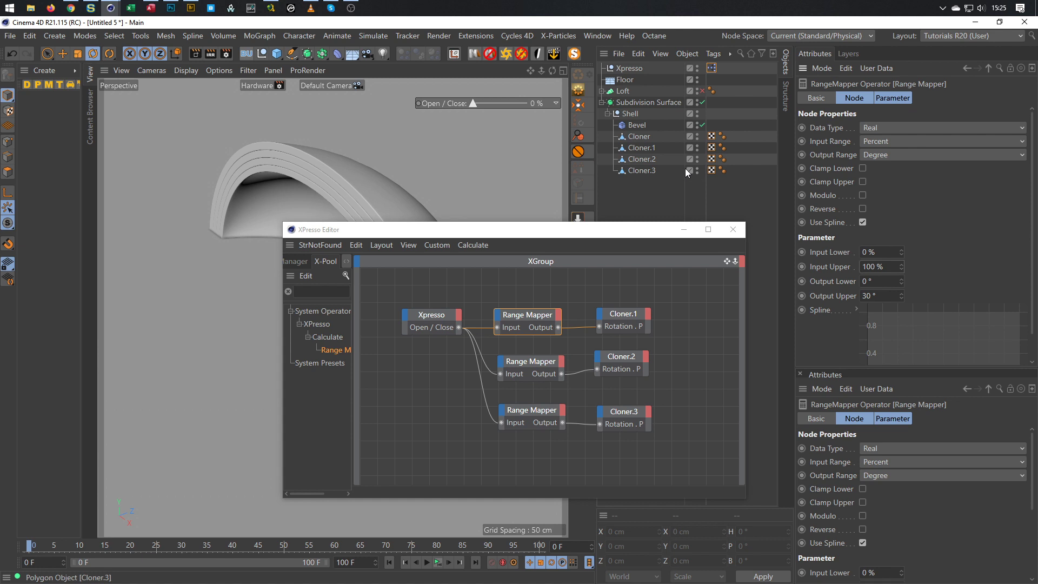
Set Input Upper to 100% and disable Clamp Upper on the Range Mapper driving Cloner.2
click(528, 361)
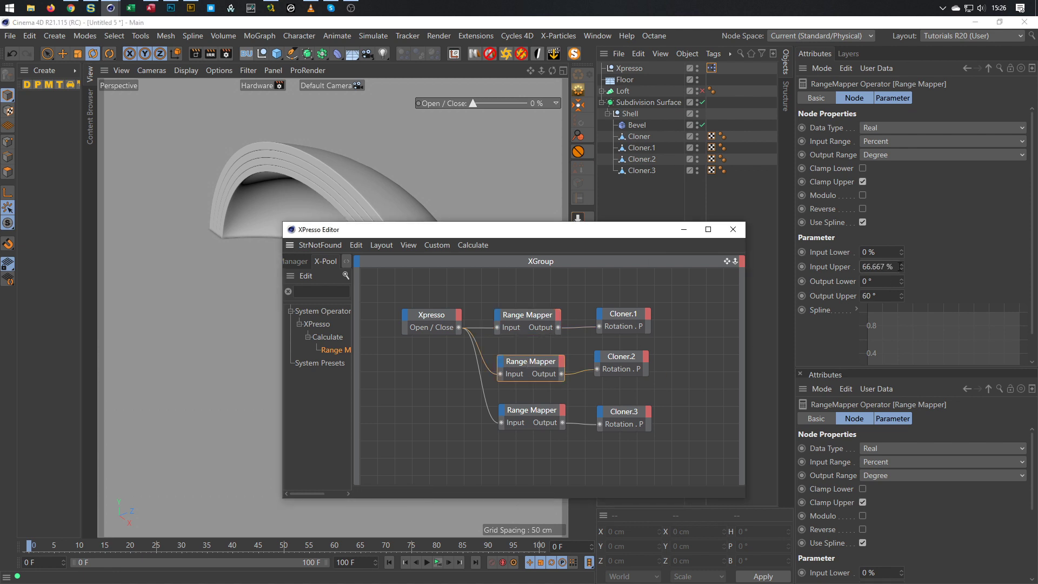
drag(899, 266, 816, 281)
text(100)
key(Return)
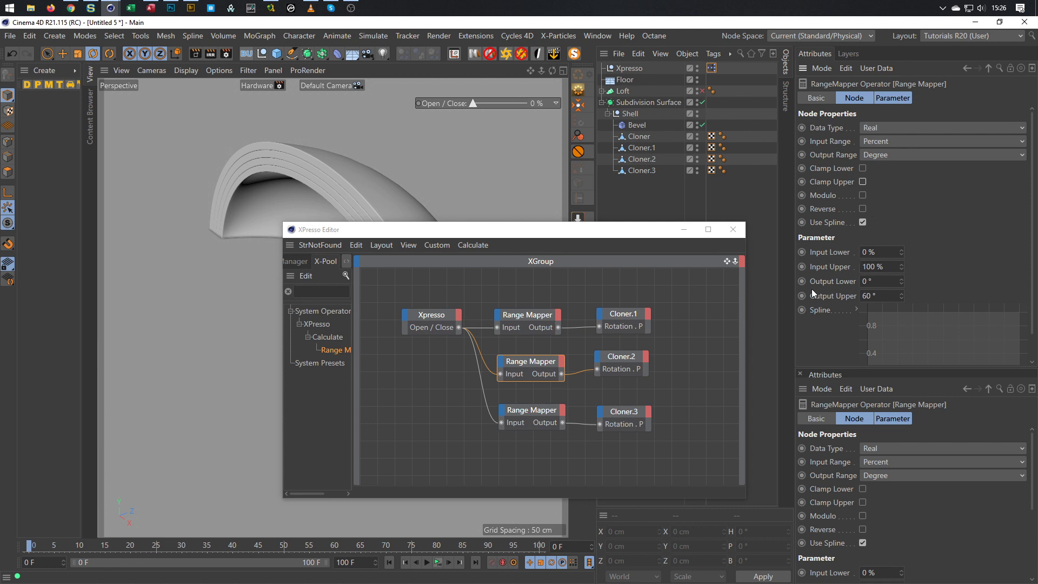
Check the parameters of Cloner.3's Range Mapper, move the XPresso editor off the dome and test the shells with the Open / Close slider
click(647, 172)
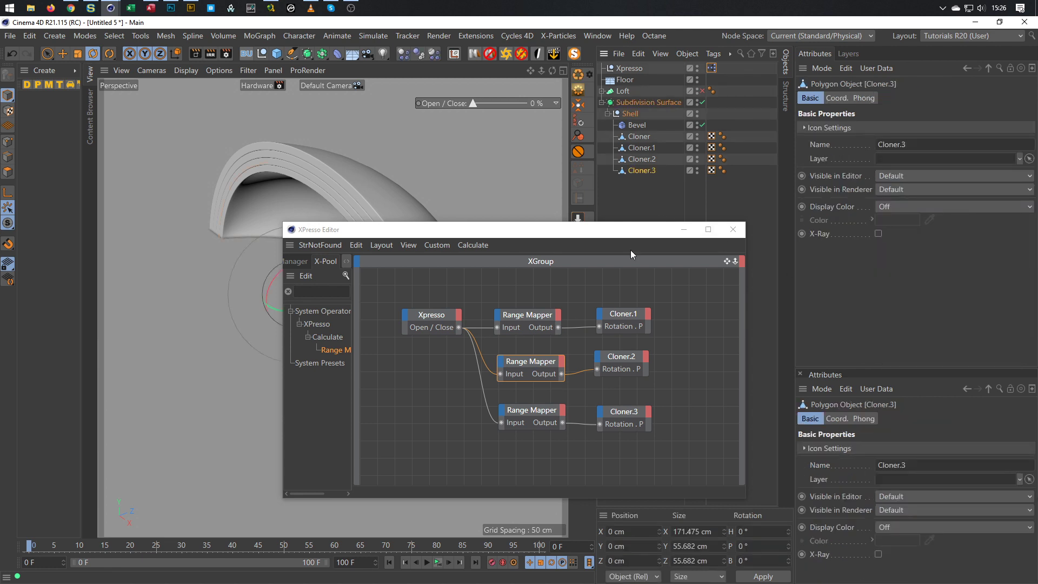
click(550, 414)
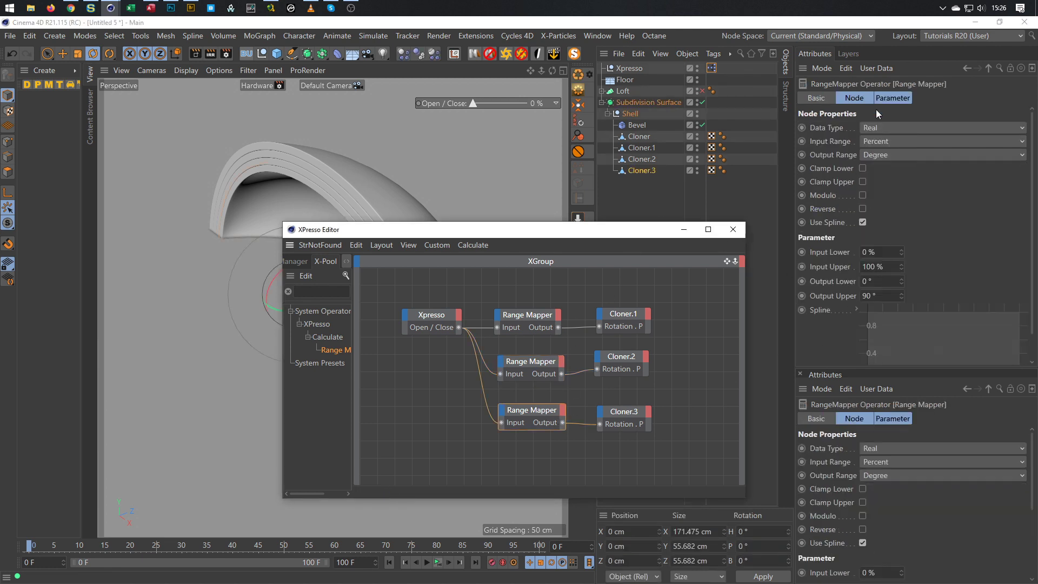
drag(575, 236, 802, 219)
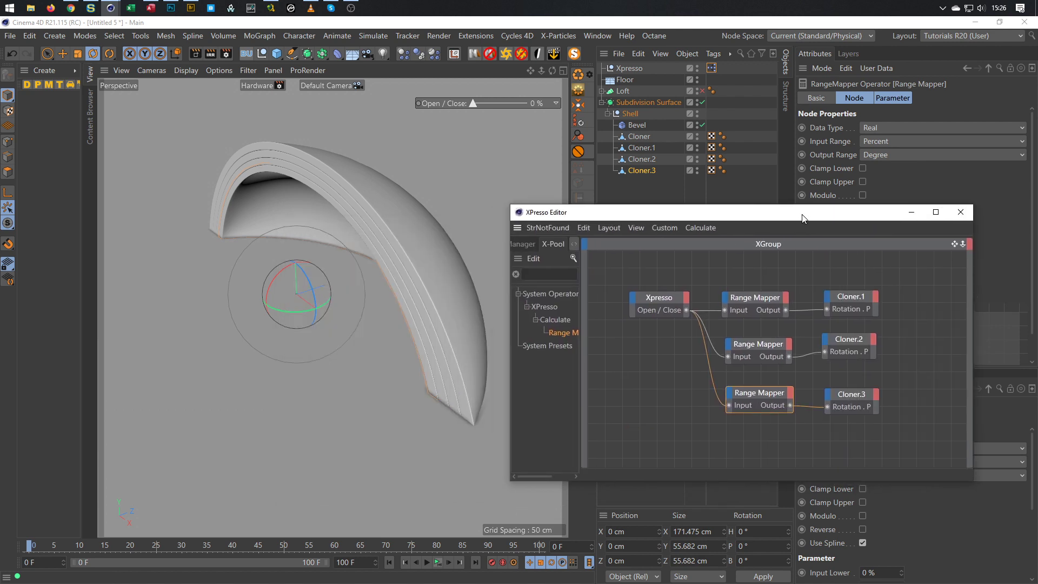
drag(472, 105, 451, 111)
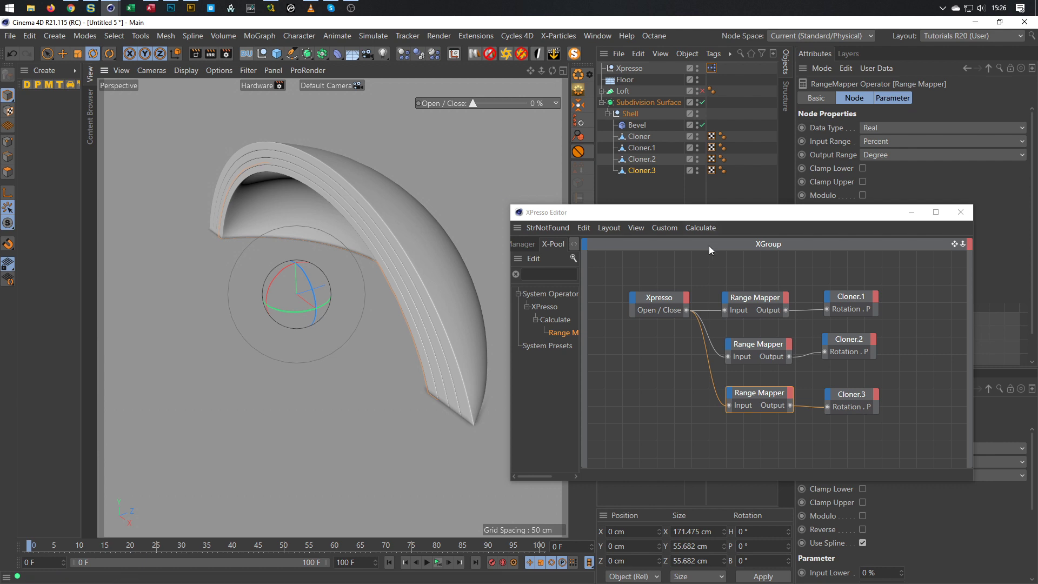
drag(759, 214, 736, 270)
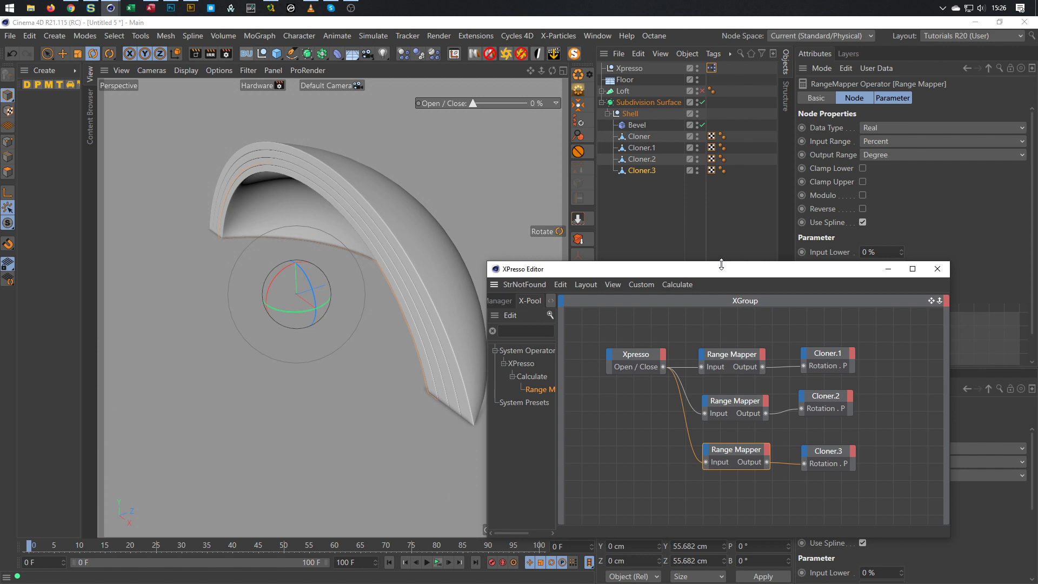
mouse_move(816, 273)
mouse_down()
mouse_move(826, 269)
mouse_move(816, 271)
mouse_up()
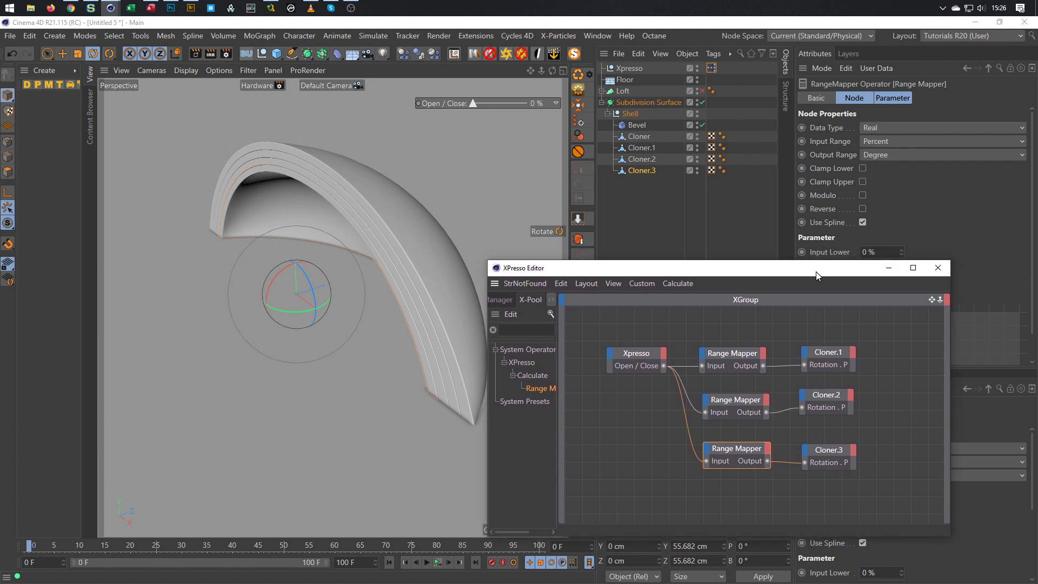